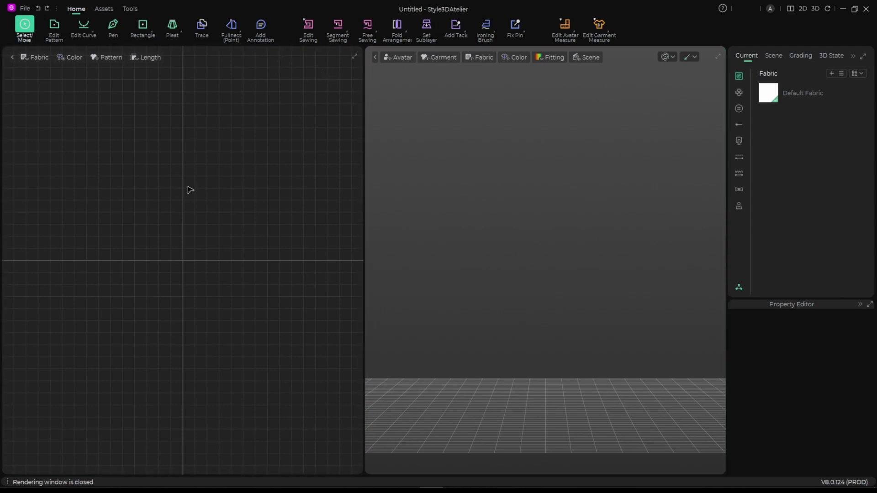
pyautogui.scroll(4, 193, 244)
pyautogui.scroll(-10, 193, 244)
pyautogui.scroll(3, 192, 243)
pyautogui.scroll(-2, 562, 278)
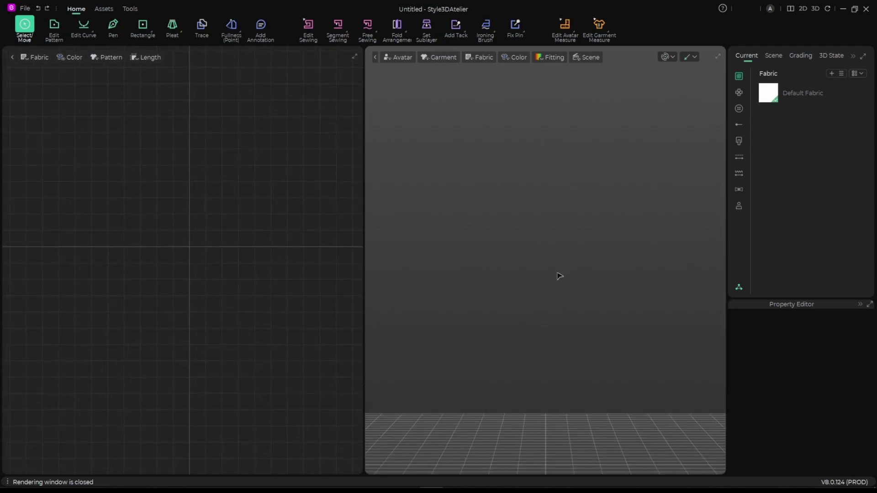
pyautogui.scroll(4, 549, 277)
pyautogui.scroll(-9, 549, 276)
pyautogui.scroll(4, 550, 276)
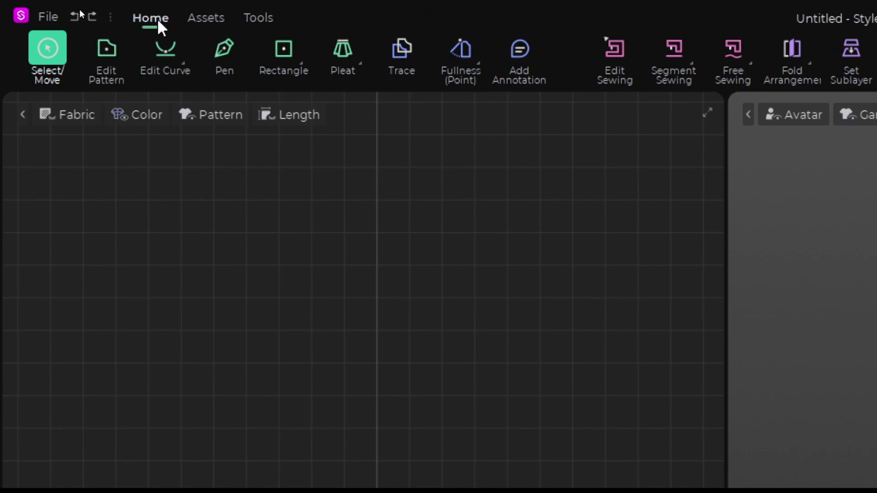
pyautogui.click(204, 18)
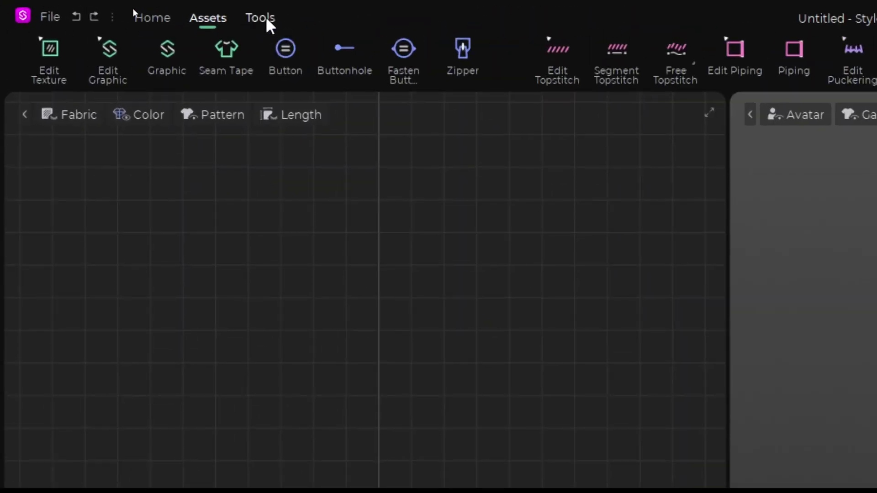
pyautogui.click(131, 8)
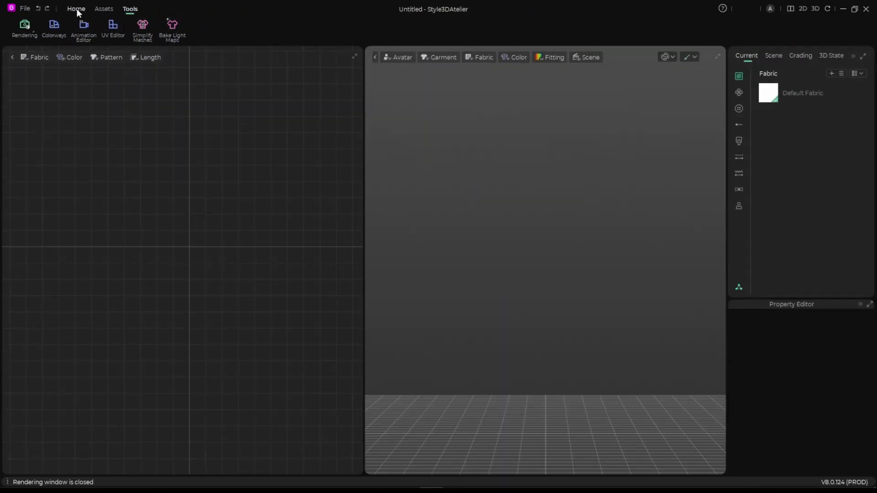
pyautogui.click(76, 11)
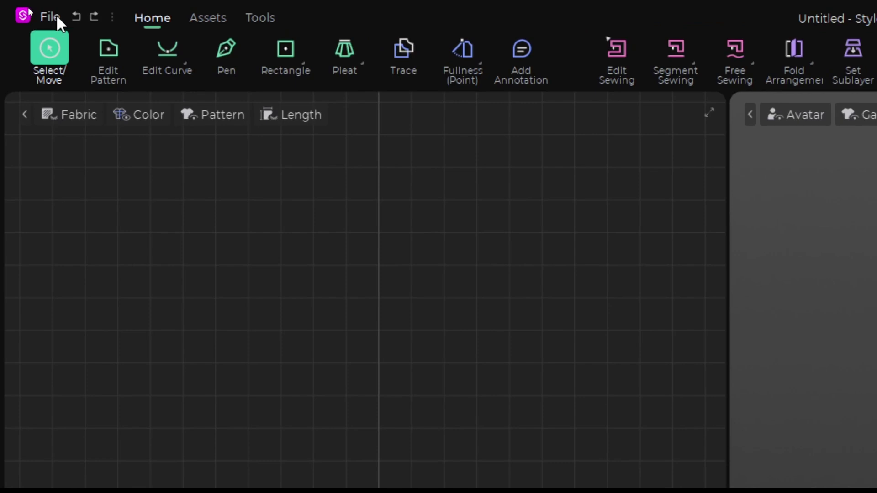
# Open the User Settings to view the shortcut categories, and close them without changes.
pyautogui.click(54, 17)
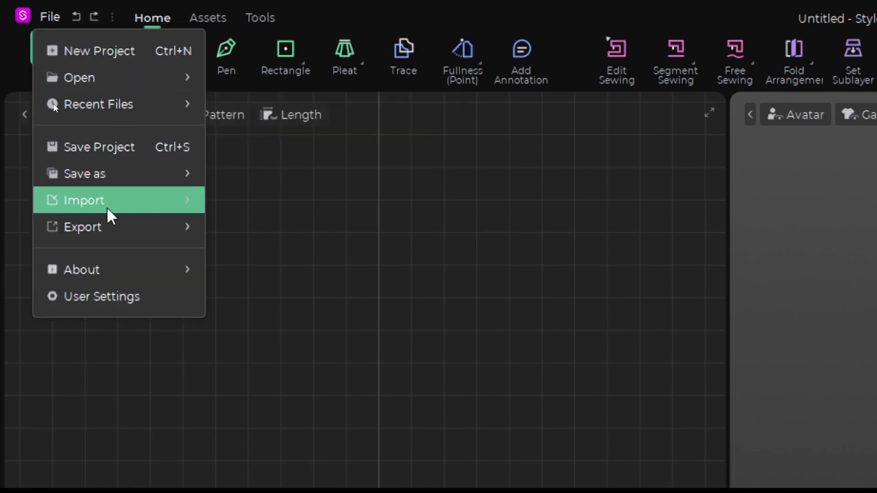
pyautogui.moveTo(141, 243)
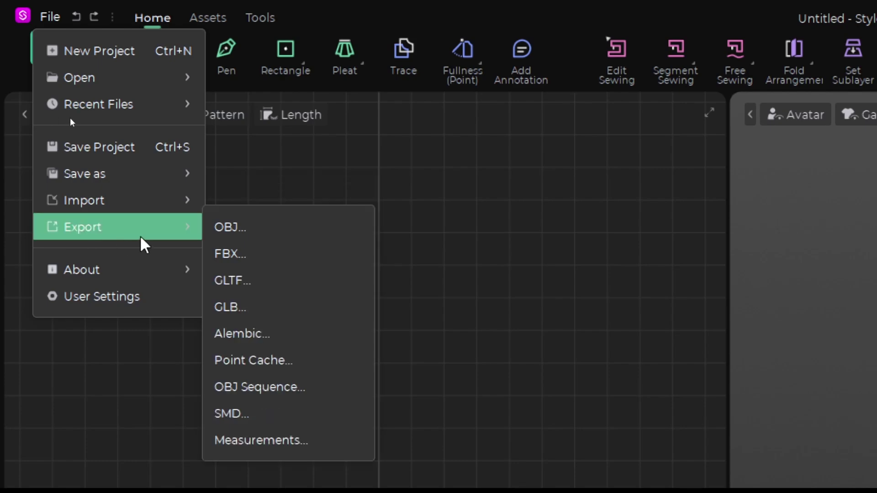
pyautogui.click(120, 298)
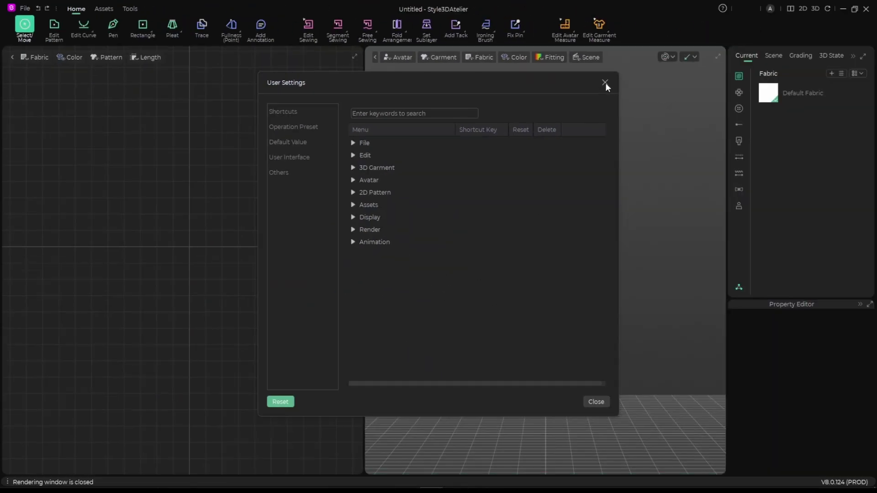
pyautogui.click(605, 83)
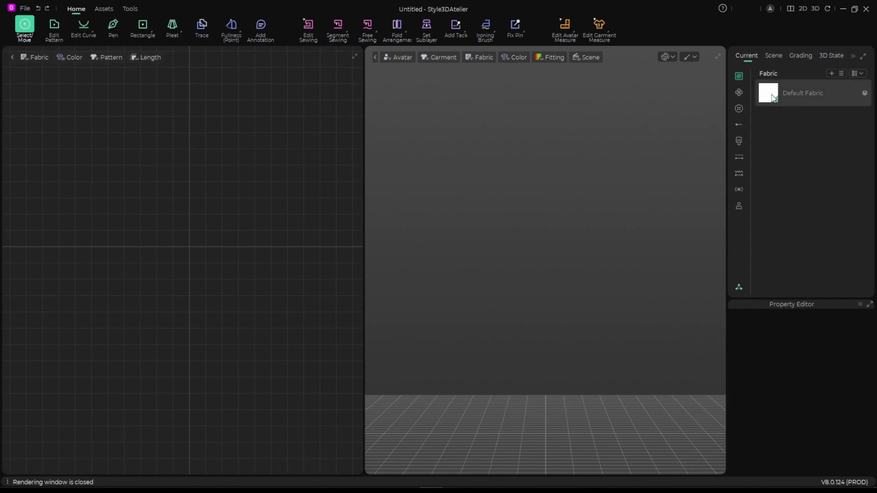
# Load the Female.savt avatar from the Female folder of the Resource Library with the Open load type, and close the library.
pyautogui.click(740, 207)
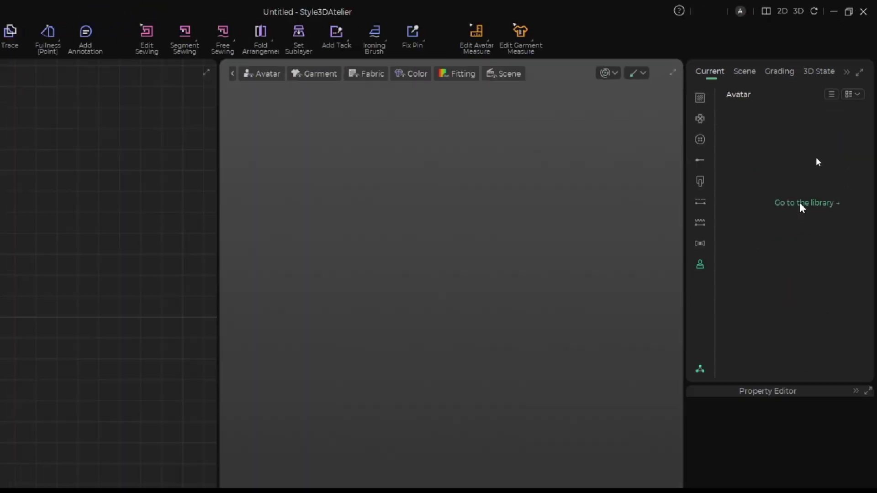
pyautogui.click(764, 274)
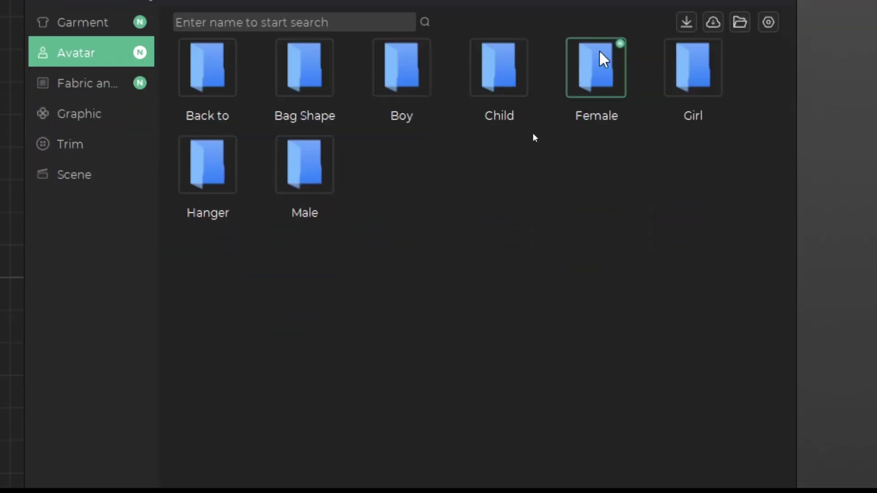
pyautogui.doubleClick(588, 115)
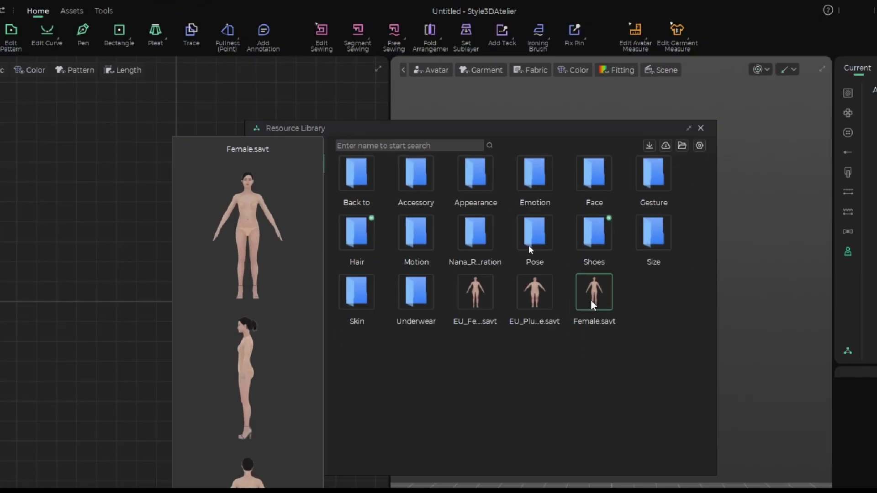
pyautogui.click(591, 315)
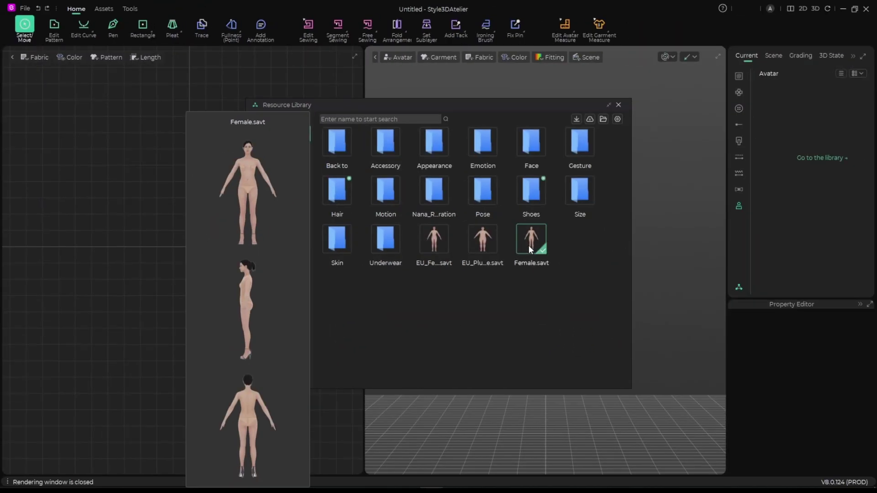
pyautogui.doubleClick(529, 247)
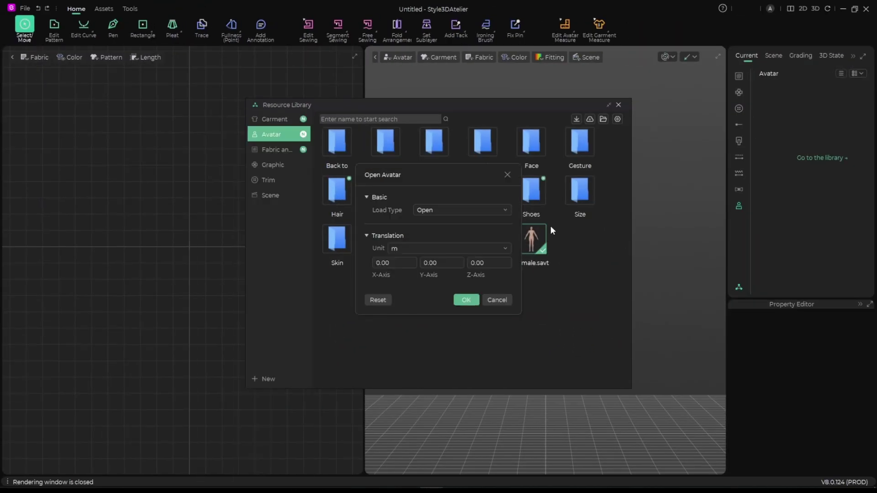
pyautogui.click(464, 299)
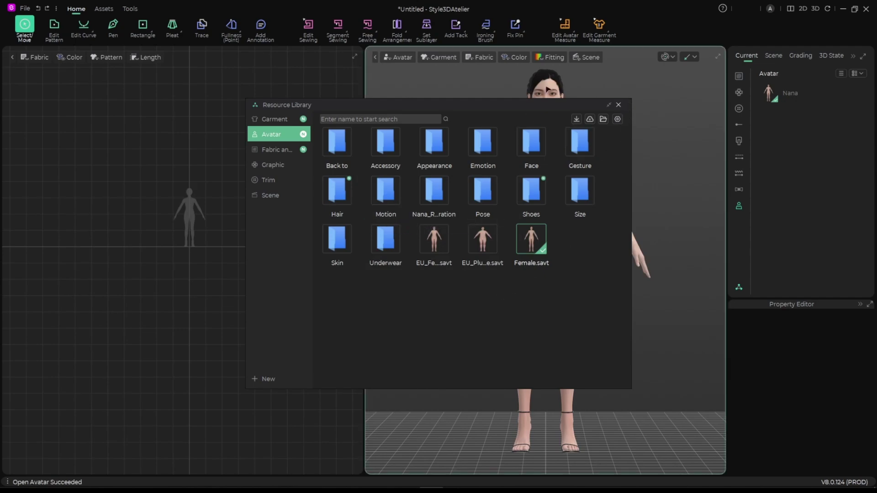
pyautogui.click(618, 104)
# Select the avatar in the 3D view and set its right-hand gesture to Elegant01.
pyautogui.moveTo(613, 288); pyautogui.dragTo(656, 298, button='right')
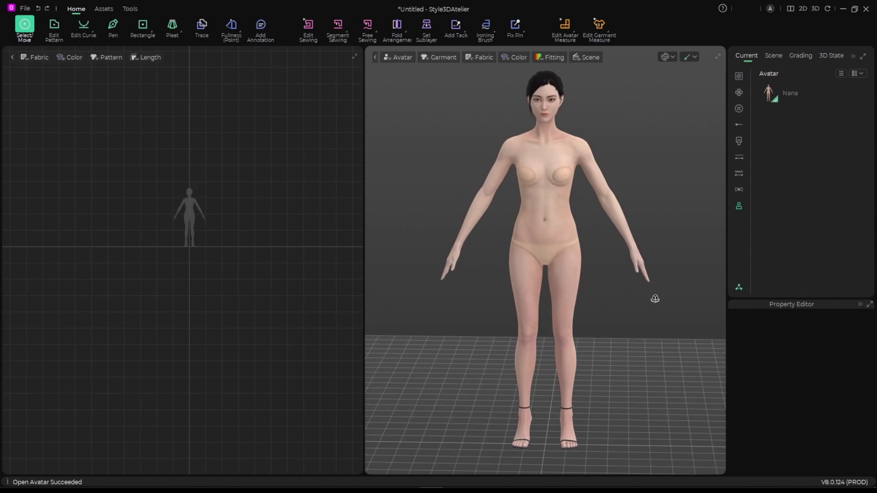
pyautogui.click(554, 208)
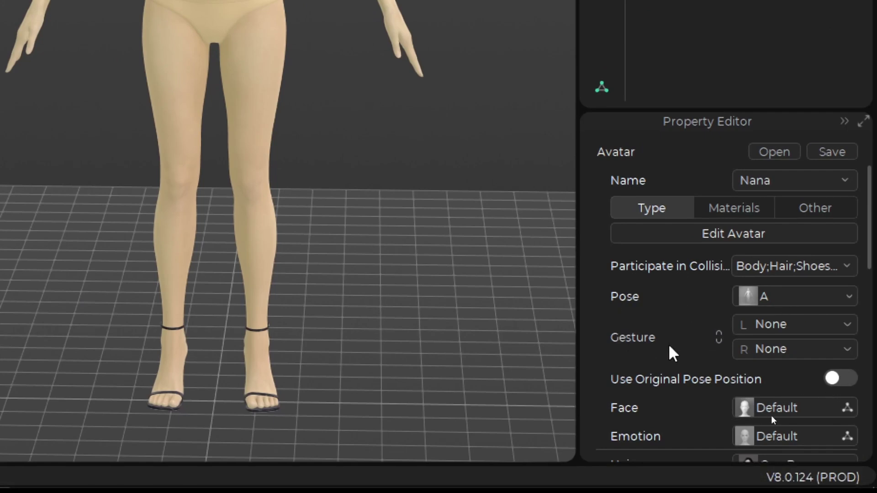
pyautogui.click(825, 326)
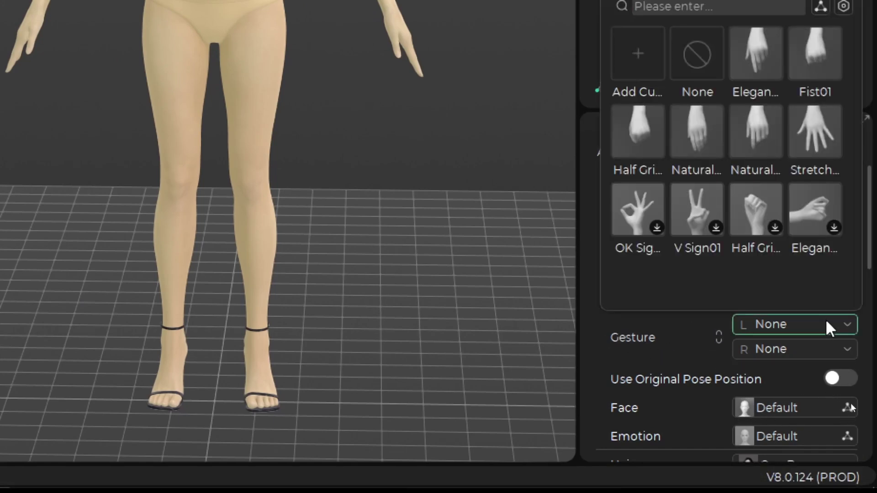
pyautogui.click(802, 345)
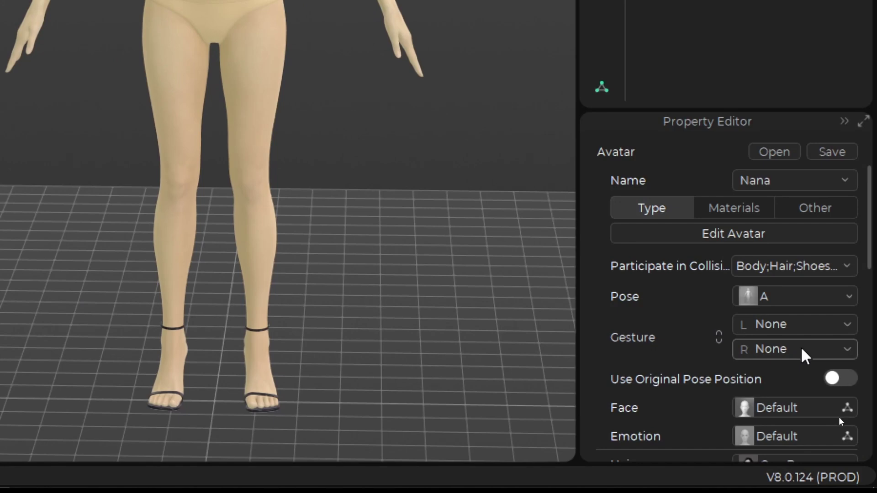
pyautogui.click(801, 347)
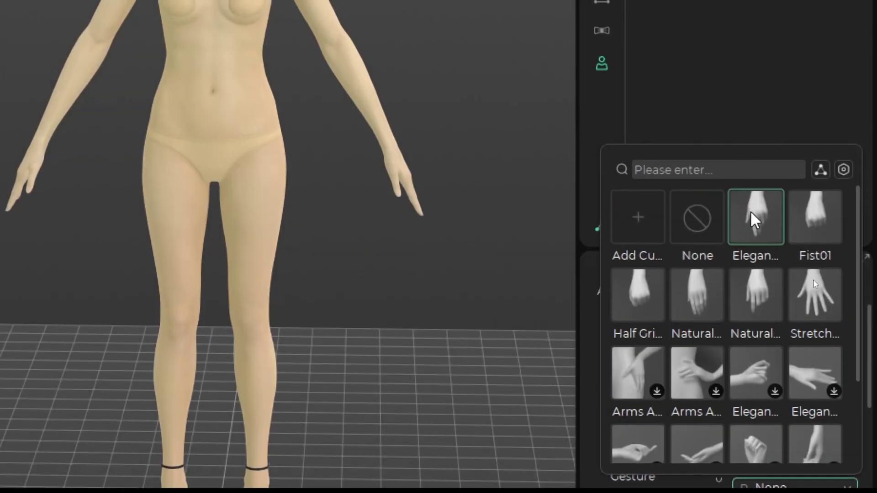
pyautogui.click(750, 210)
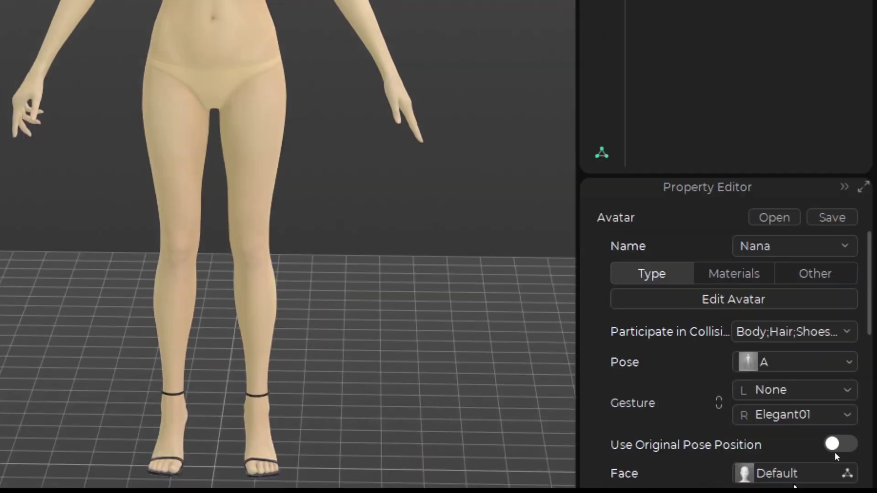
# Try the Natural01 gesture on the avatar's right hand, and reset that gesture to None.
pyautogui.click(849, 413)
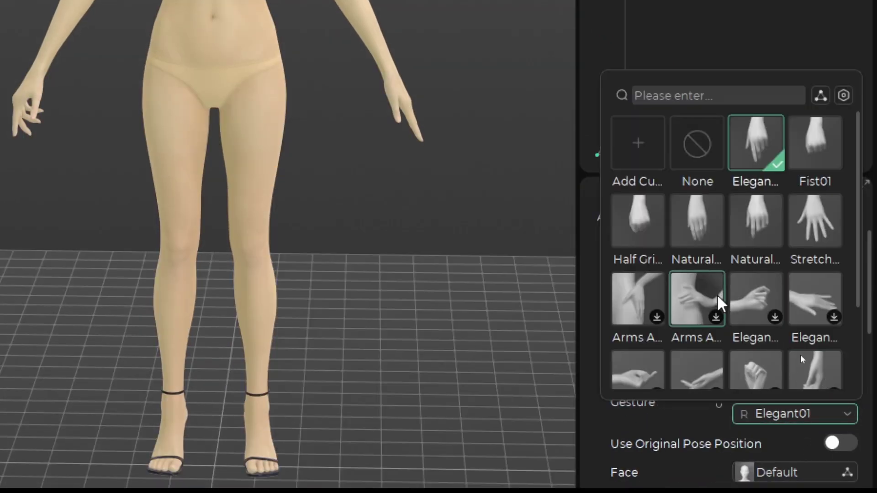
pyautogui.click(691, 228)
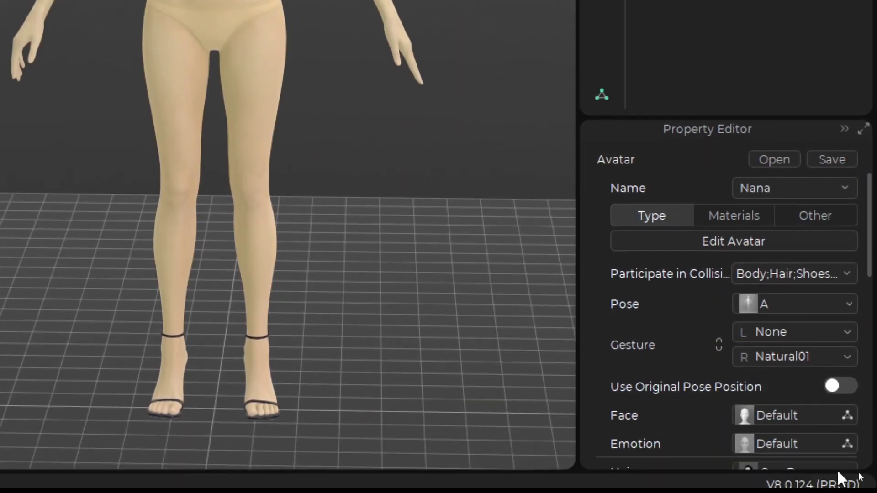
pyautogui.click(843, 356)
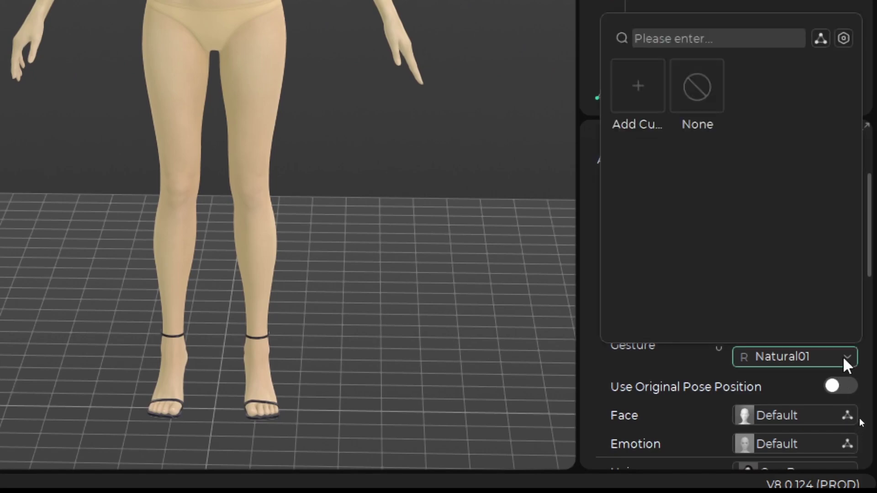
pyautogui.click(695, 92)
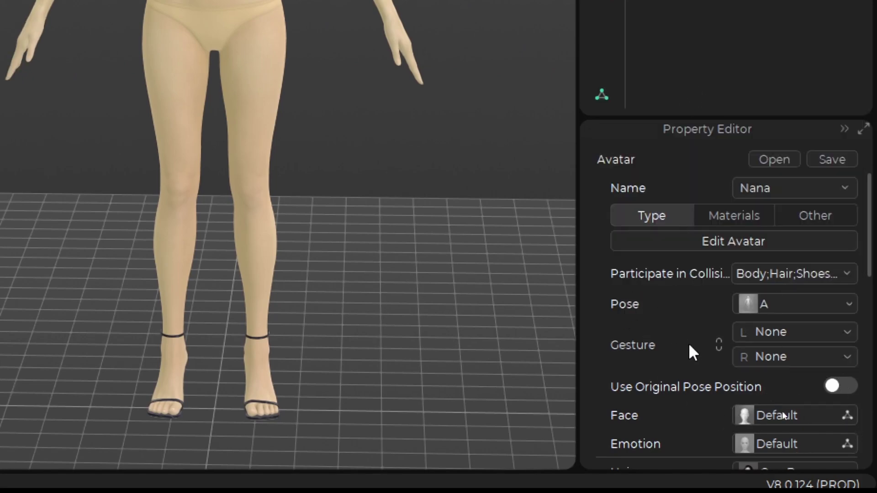
pyautogui.scroll(-2, 689, 344)
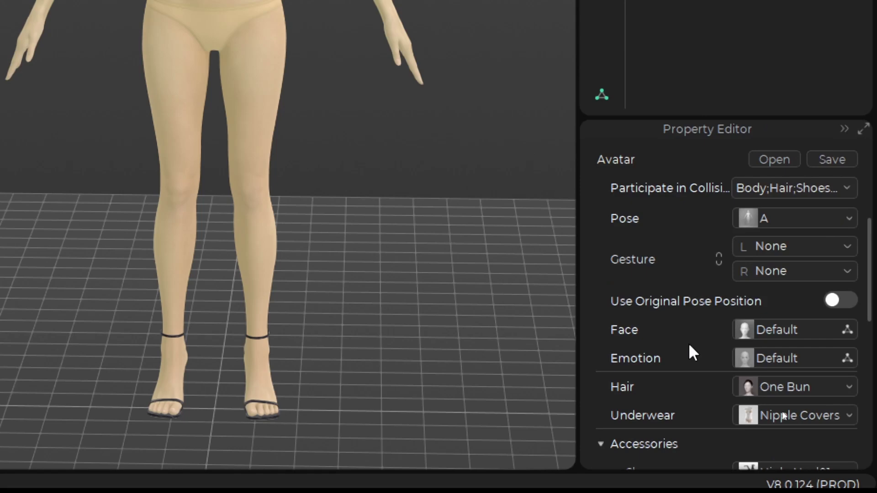
pyautogui.click(782, 331)
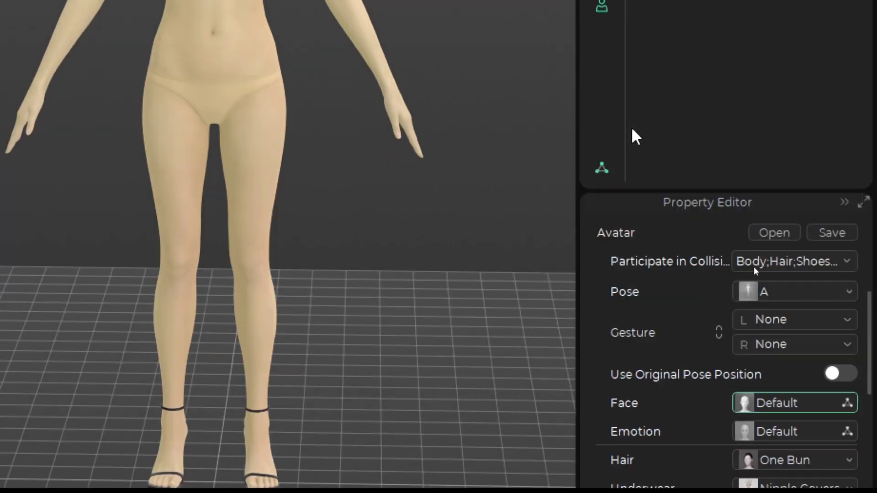
pyautogui.click(635, 136)
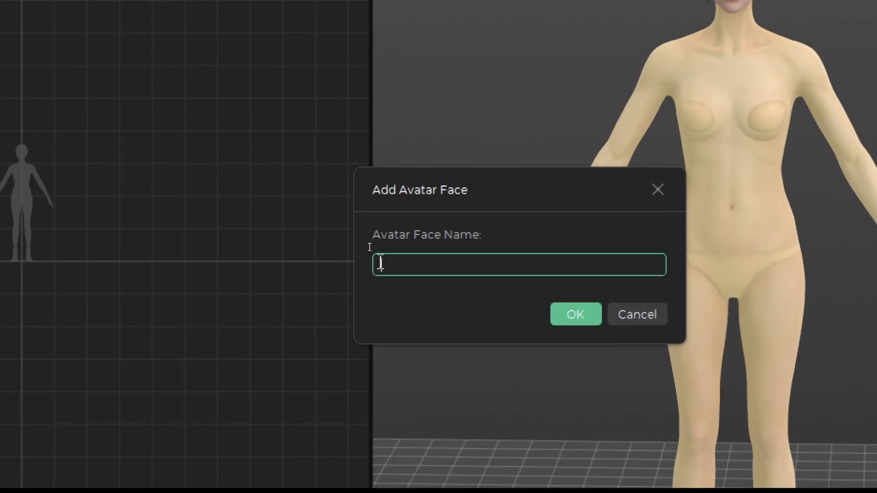
pyautogui.click(613, 315)
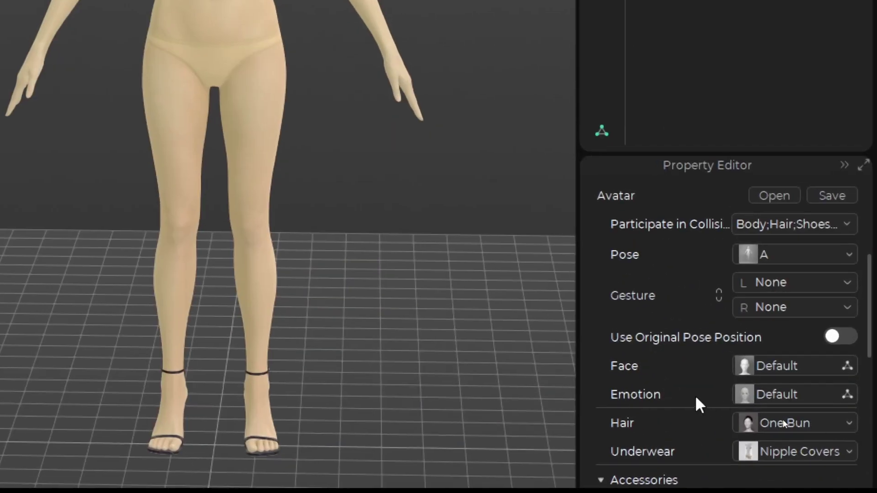
# Examine the emotion presets available for the avatar, and dismiss the list without choosing one.
pyautogui.click(781, 395)
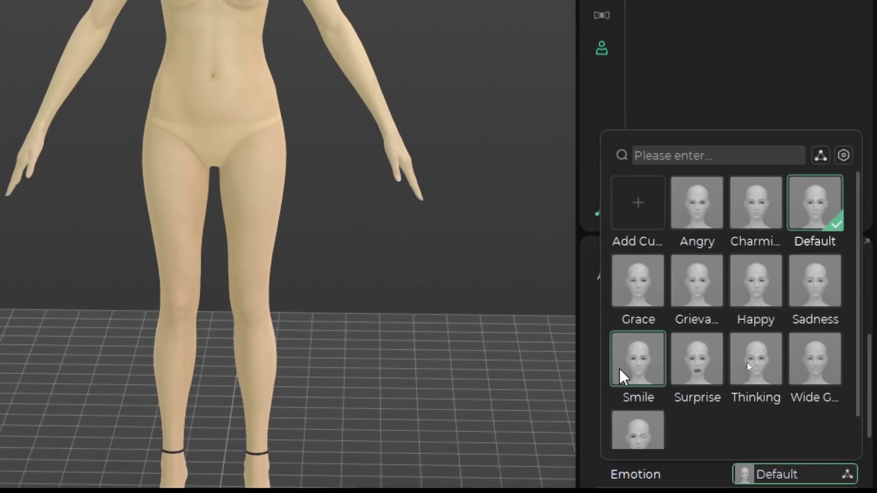
pyautogui.moveTo(636, 388)
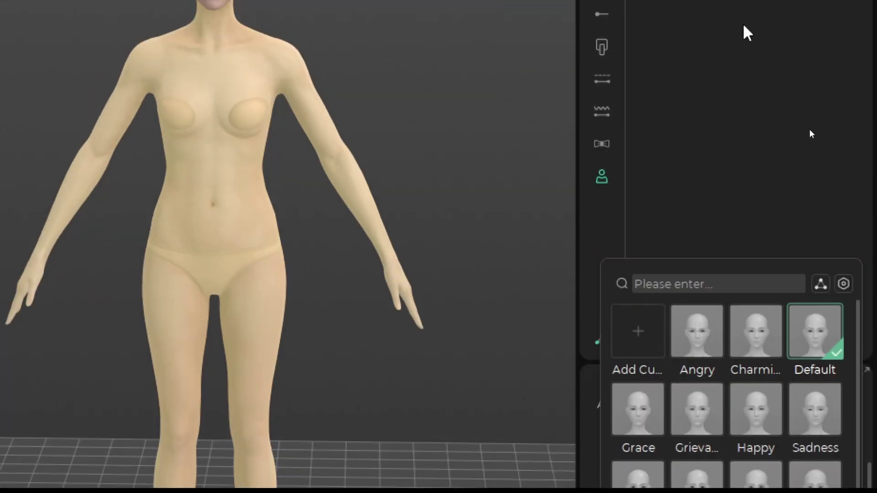
pyautogui.click(728, 2)
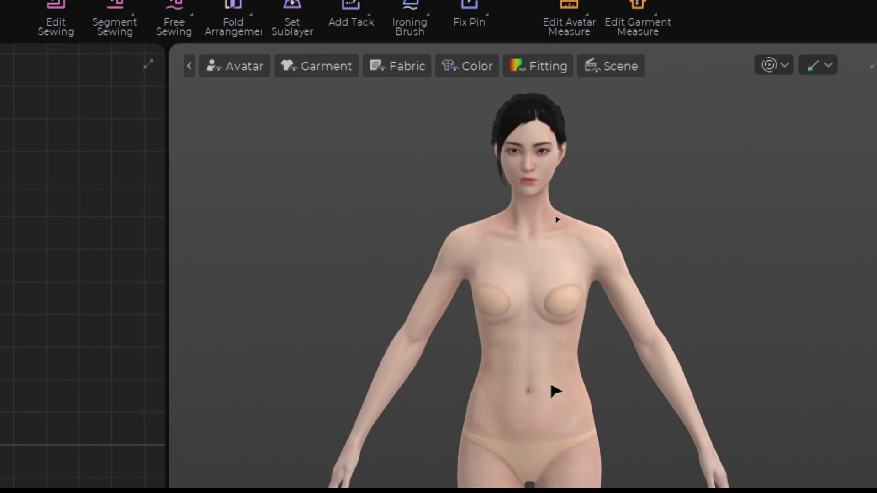
# Reselect the avatar in the 3D view and set its hairstyle to Pixie Cut.
pyautogui.click(551, 382)
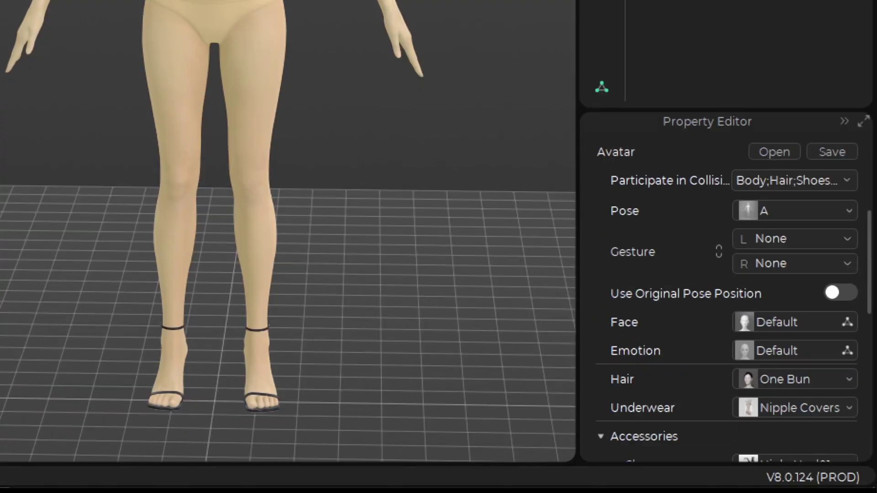
pyautogui.click(825, 382)
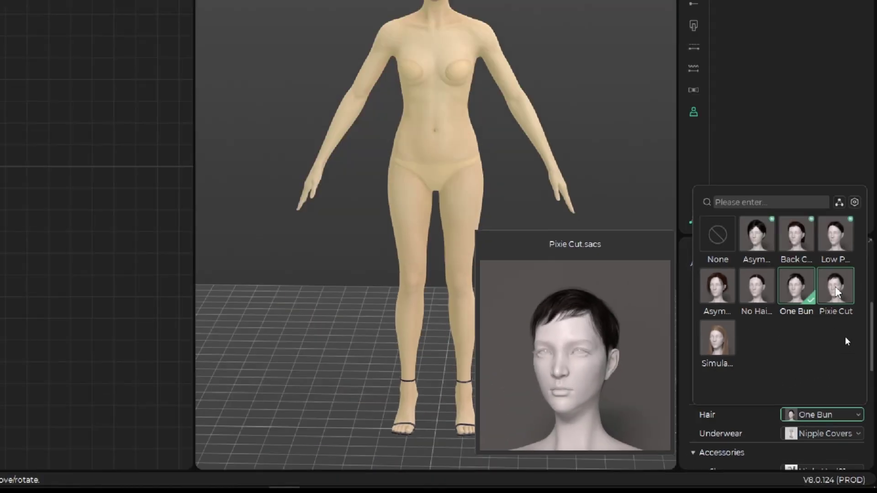
pyautogui.click(815, 262)
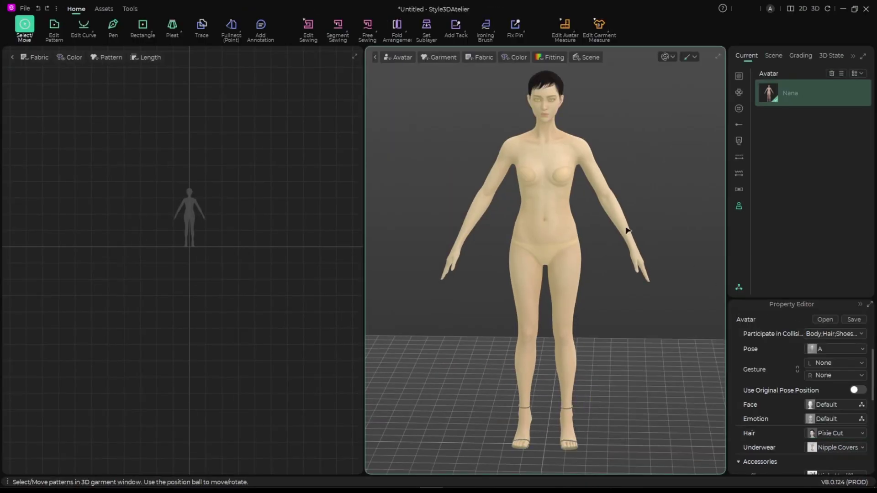
# Reselect the avatar, try the Demi-Cup underwear on it, and deselect it to inspect the upper body up close.
pyautogui.moveTo(624, 228); pyautogui.dragTo(566, 219, button='right')
pyautogui.click(633, 178)
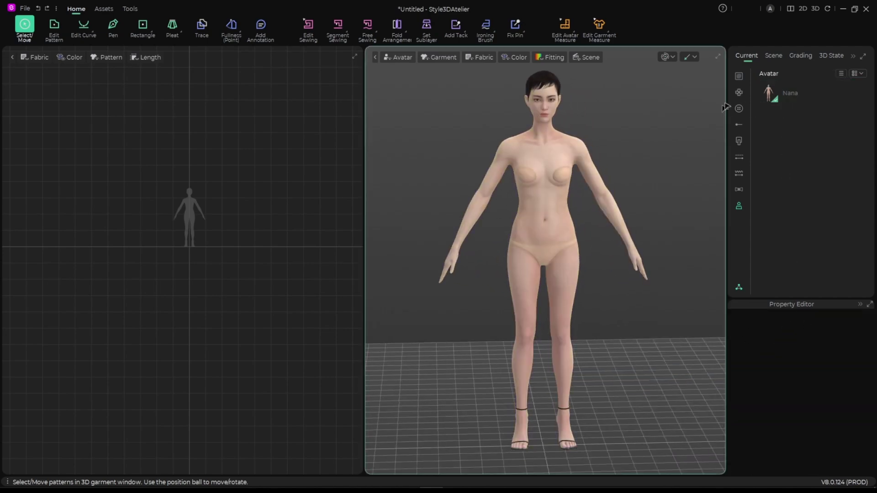
pyautogui.click(769, 87)
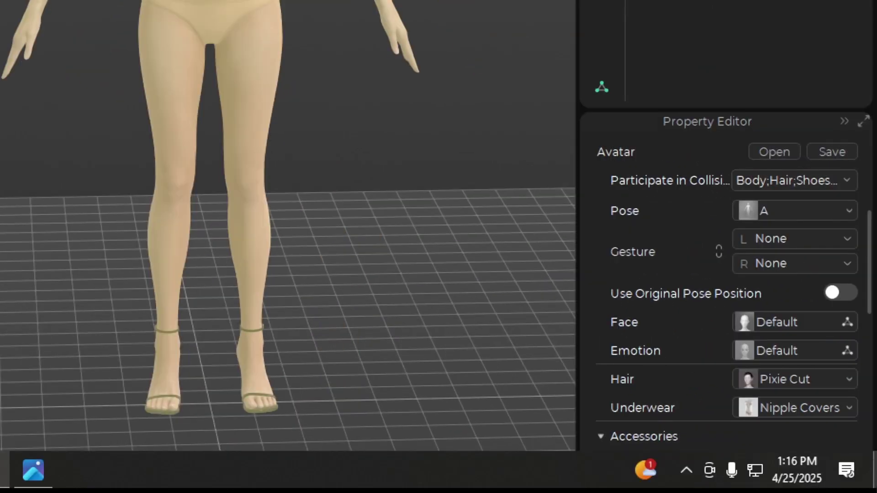
pyautogui.scroll(-3, 809, 425)
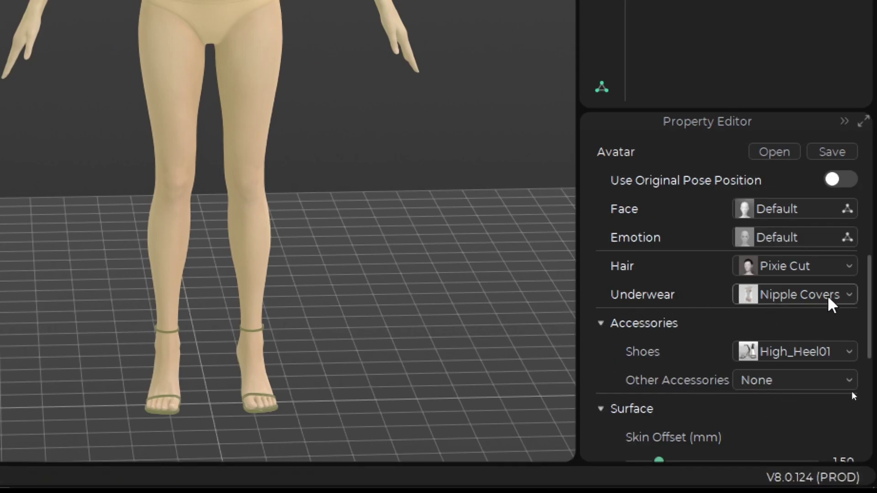
pyautogui.click(811, 296)
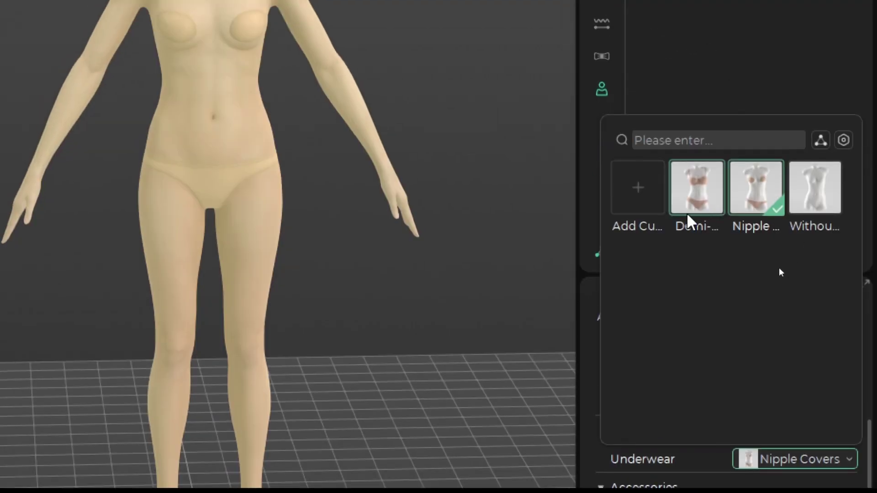
pyautogui.click(696, 197)
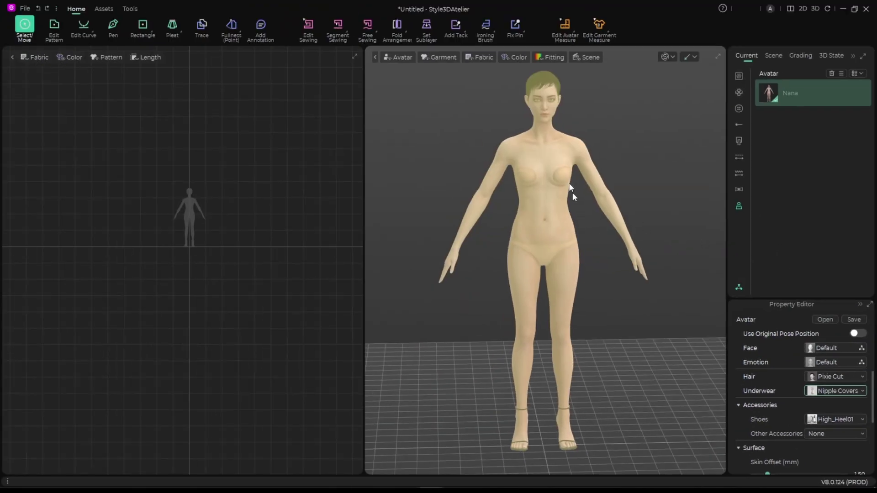
pyautogui.scroll(5, 548, 136)
pyautogui.moveTo(549, 138); pyautogui.dragTo(552, 274, button='middle')
pyautogui.moveTo(585, 288); pyautogui.dragTo(569, 306, button='right')
pyautogui.click(626, 197)
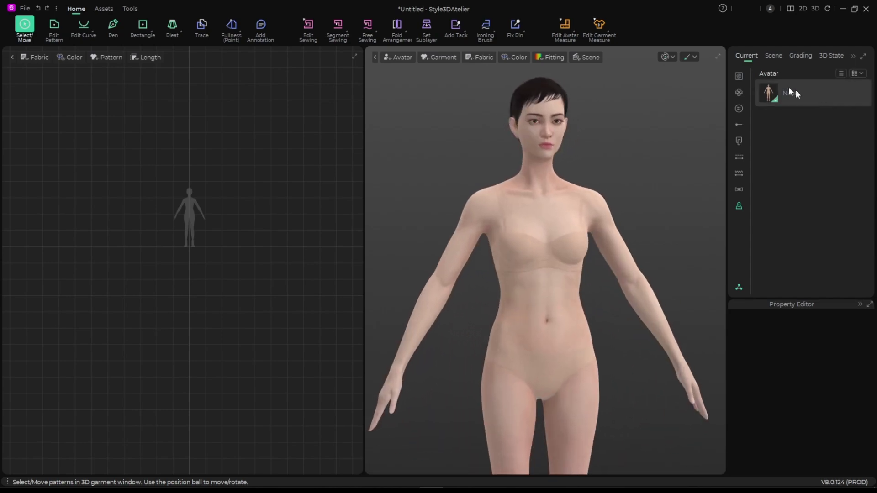
# Try the avatar with the Without underwear preset, and reset its underwear to Nipple Covers.
pyautogui.click(780, 85)
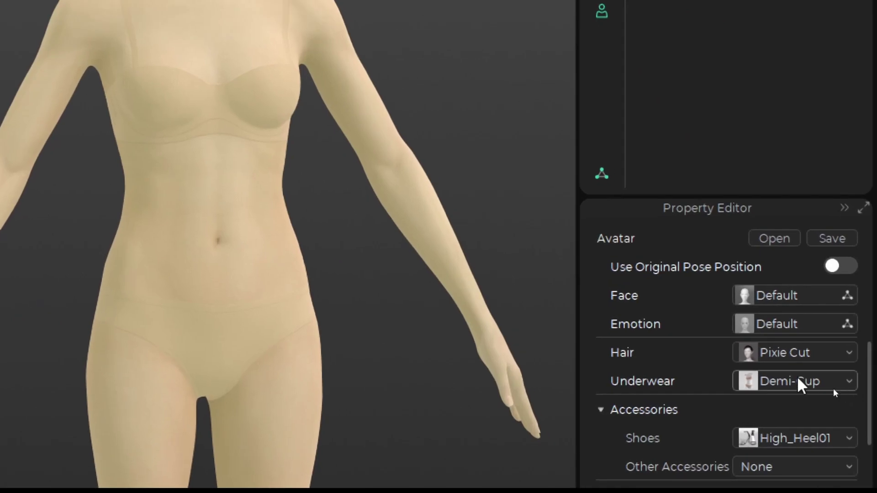
pyautogui.click(809, 382)
pyautogui.click(806, 126)
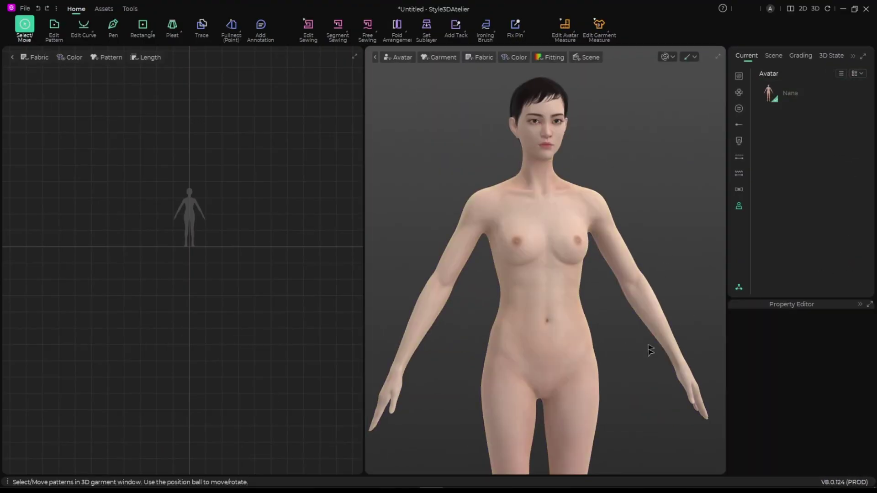
pyautogui.moveTo(651, 351); pyautogui.dragTo(660, 372, button='right')
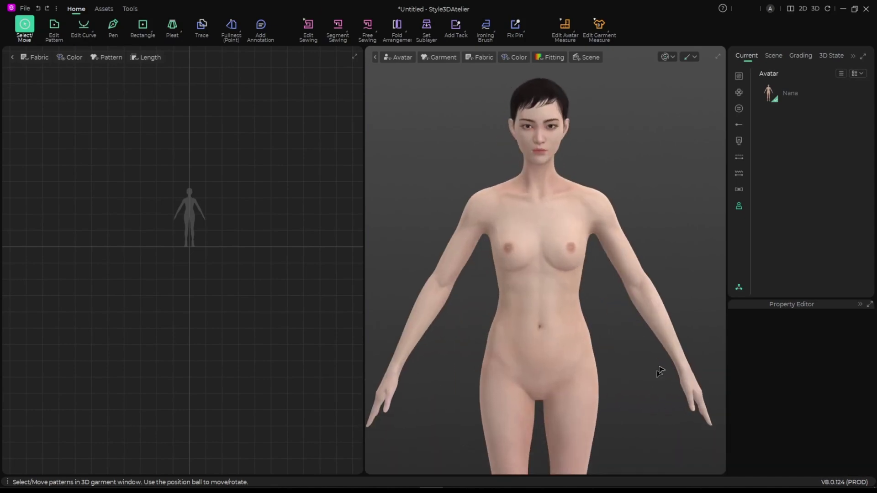
pyautogui.click(792, 97)
pyautogui.click(851, 391)
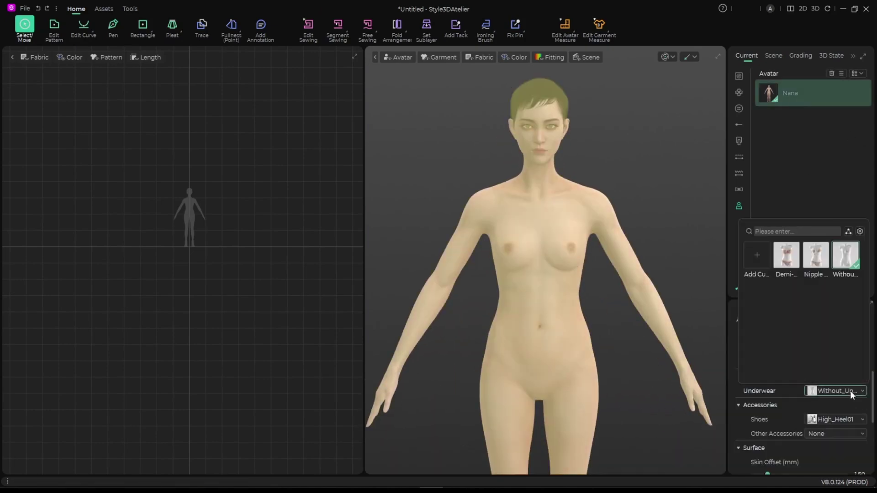
pyautogui.click(814, 262)
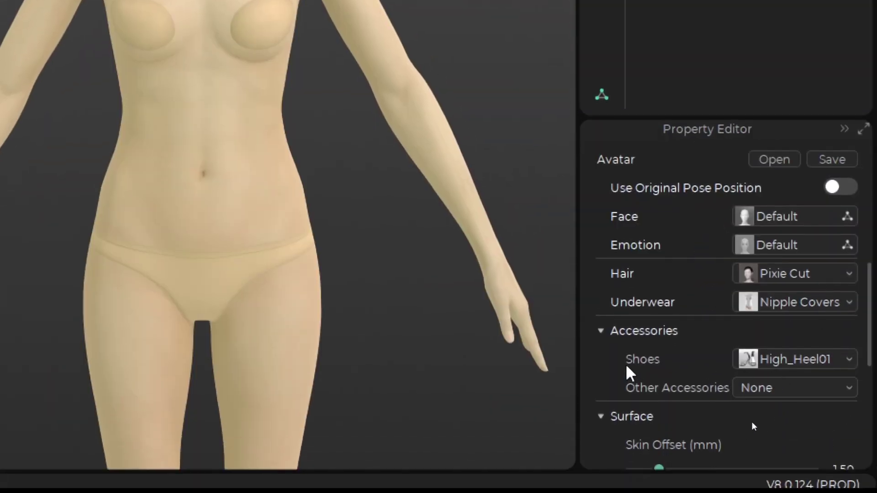
# Change the avatar's shoes to the Martins02 boots and inspect them around the feet.
pyautogui.moveTo(354, 41); pyautogui.dragTo(352, 22, button='middle')
pyautogui.moveTo(525, 485); pyautogui.dragTo(462, 305, button='middle')
pyautogui.moveTo(466, 315); pyautogui.dragTo(401, 308, button='right')
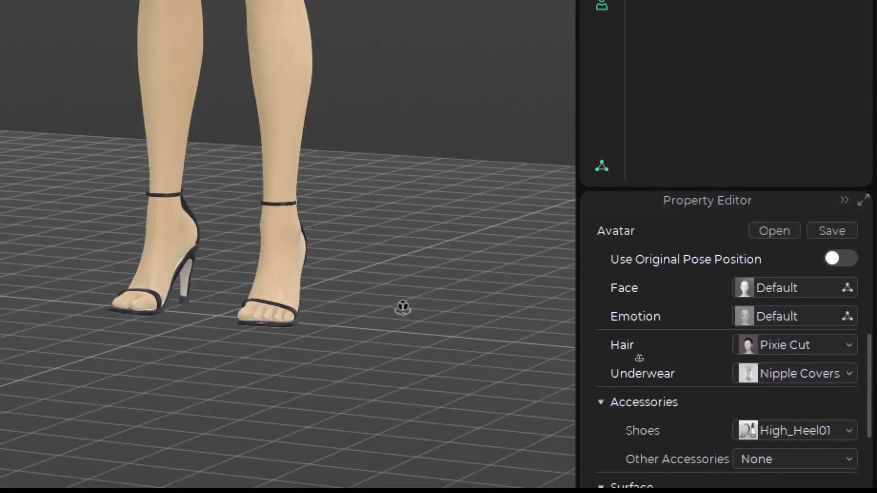
pyautogui.click(839, 434)
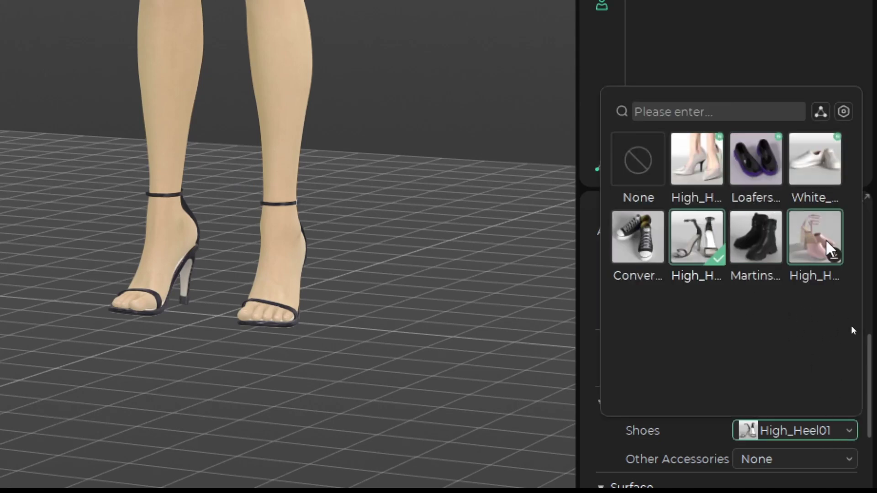
pyautogui.moveTo(722, 234)
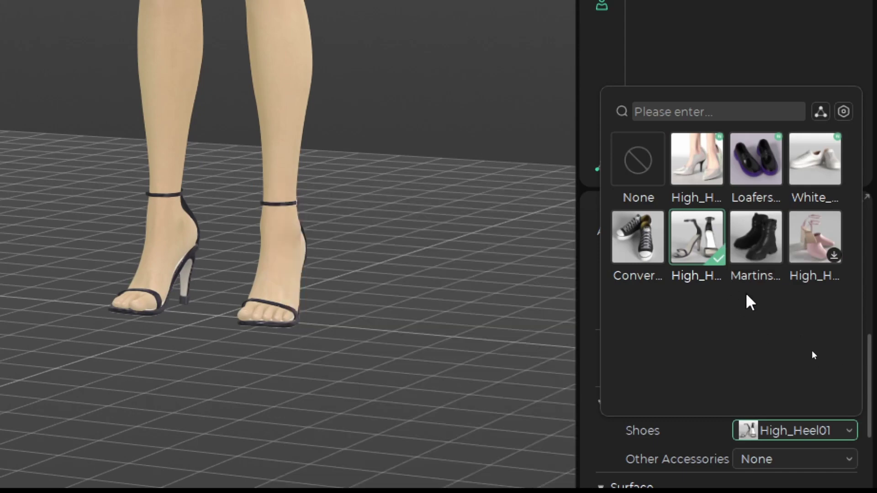
pyautogui.click(759, 241)
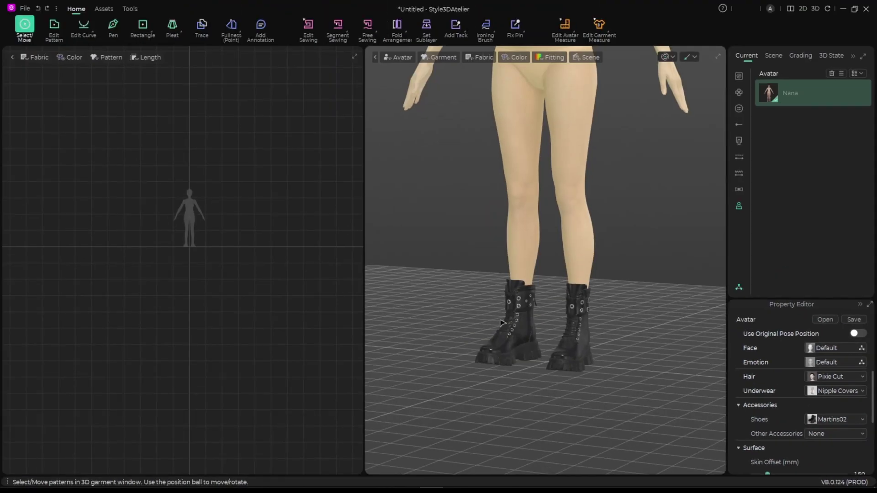
pyautogui.moveTo(204, 261); pyautogui.dragTo(422, 256, button='right')
pyautogui.moveTo(649, 333); pyautogui.dragTo(549, 336, button='right')
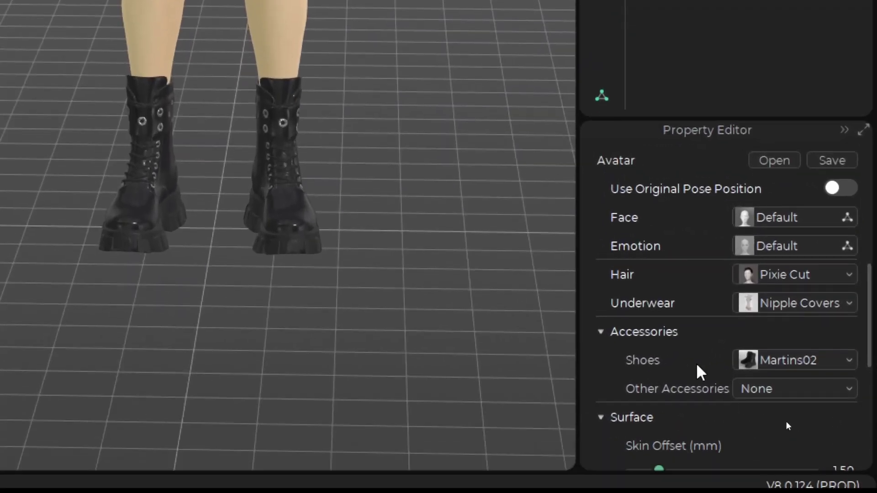
# Add the Glasses03 accessory to the avatar, and deselect the avatar to check the glasses on its face.
pyautogui.scroll(-2, 788, 424)
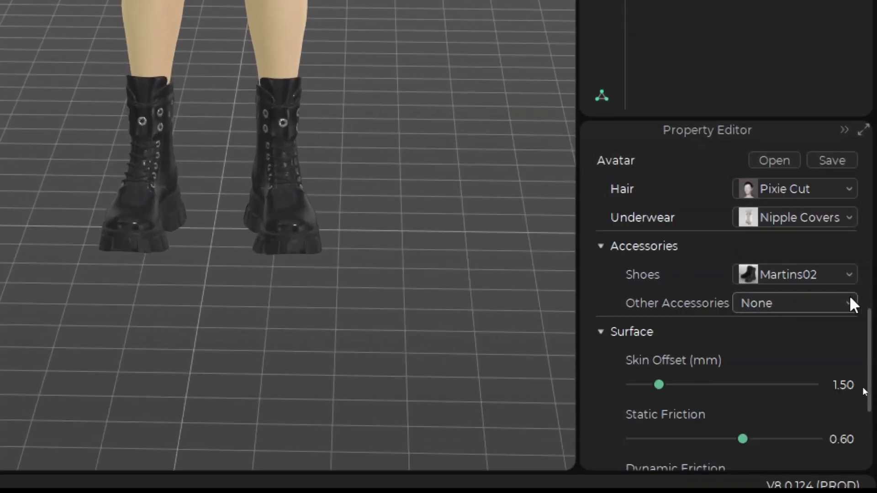
pyautogui.click(819, 303)
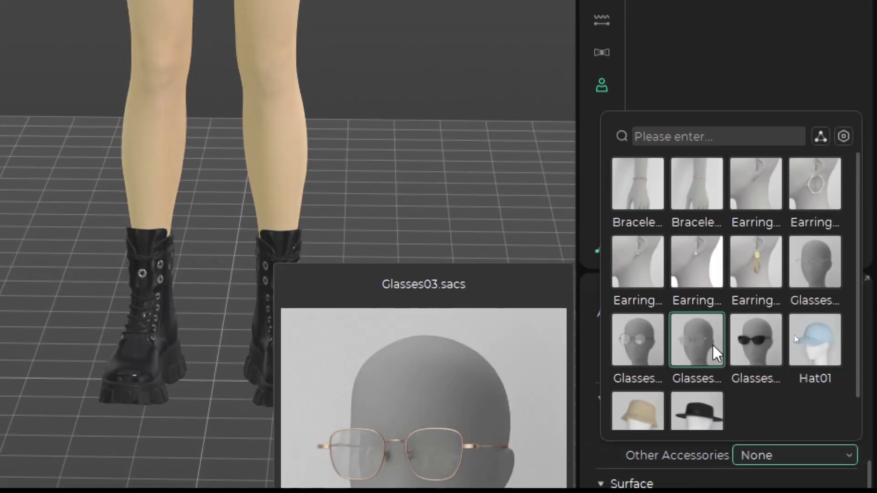
pyautogui.moveTo(705, 348)
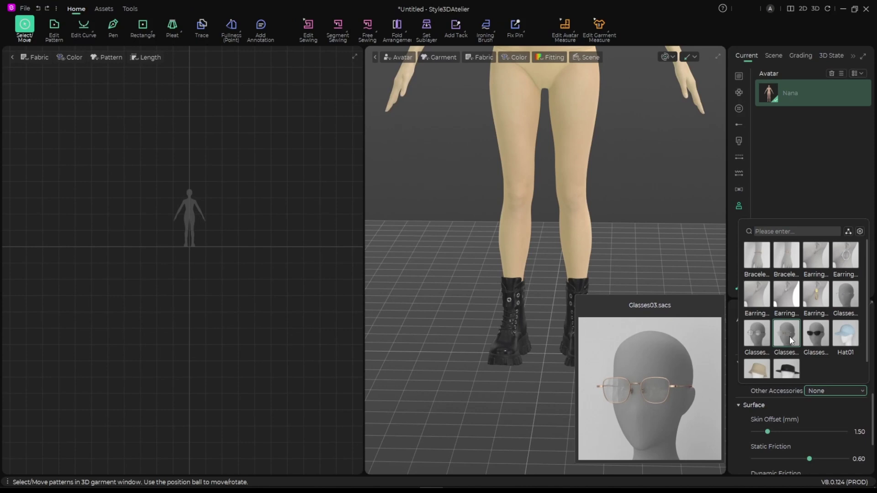
pyautogui.click(704, 347)
pyautogui.click(684, 225)
pyautogui.moveTo(648, 148); pyautogui.dragTo(661, 373, button='middle')
pyautogui.moveTo(646, 206); pyautogui.dragTo(648, 294, button='middle')
pyautogui.moveTo(572, 282)
pyautogui.mouseDown(button='right')
pyautogui.moveTo(677, 262)
pyautogui.moveTo(523, 263)
pyautogui.moveTo(557, 276)
pyautogui.mouseUp(button='right')
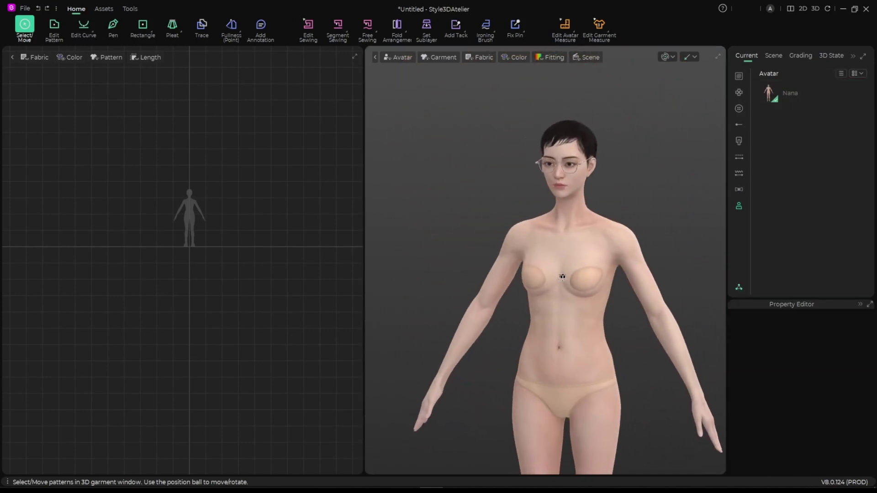
# Reselect the avatar and open its choices for other accessories at the Glasses03 entry.
pyautogui.click(771, 95)
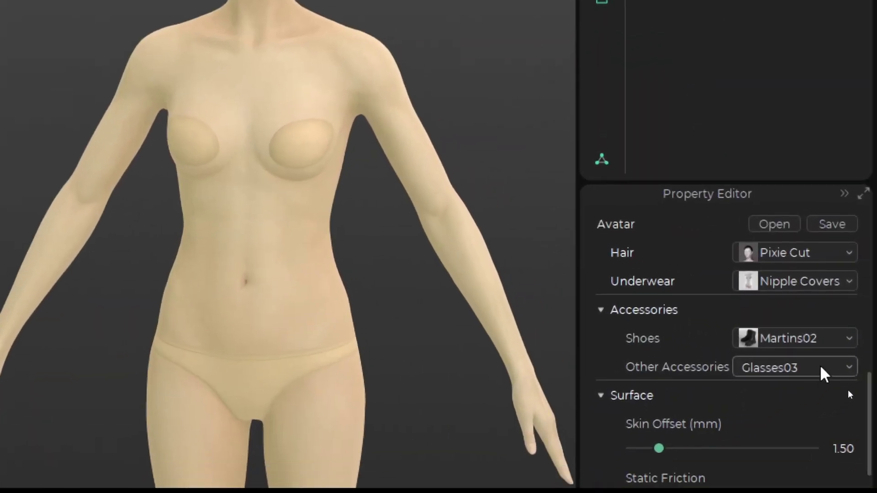
pyautogui.click(821, 367)
pyautogui.moveTo(707, 243)
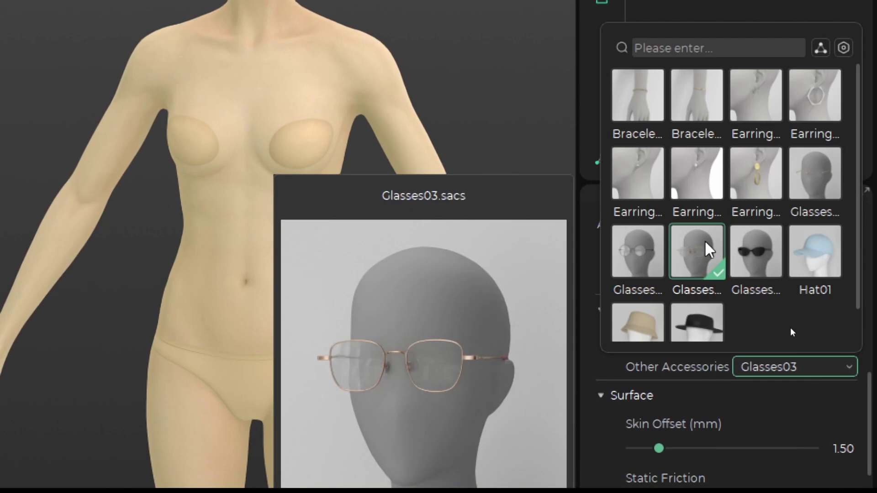
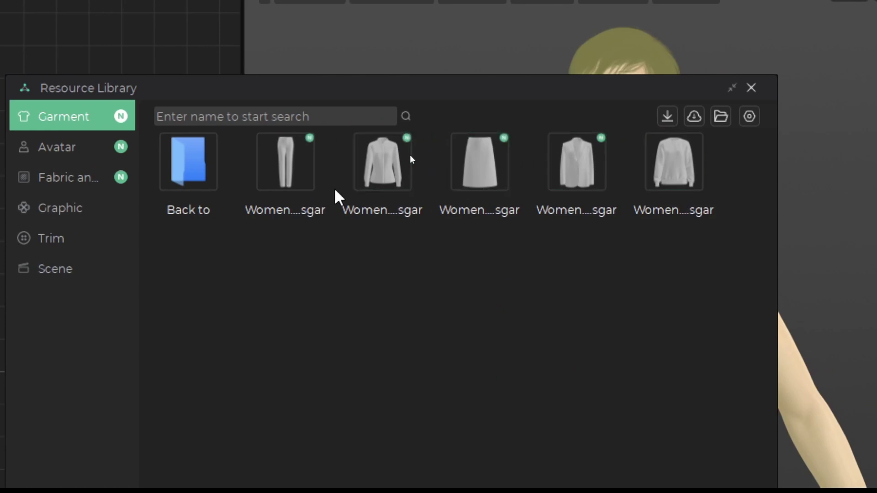
# Open the online asset downloads from the garment library and browse the available projects through page 3.
pyautogui.moveTo(690, 173)
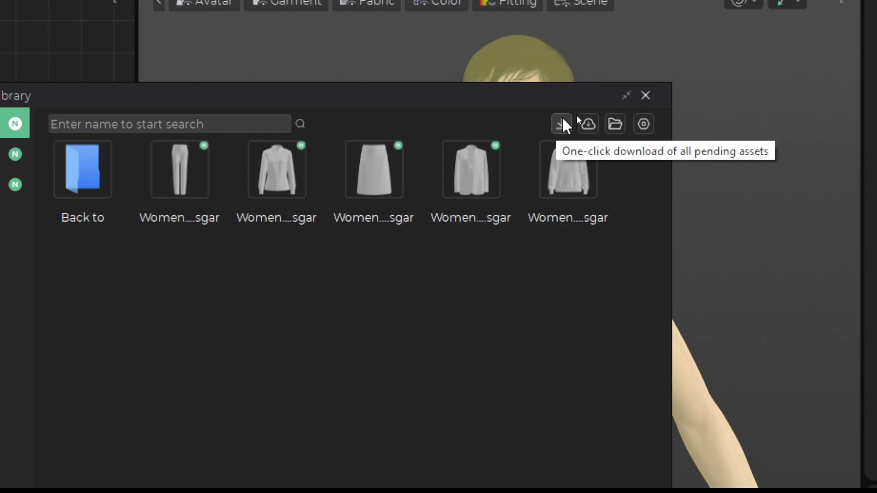
pyautogui.click(590, 124)
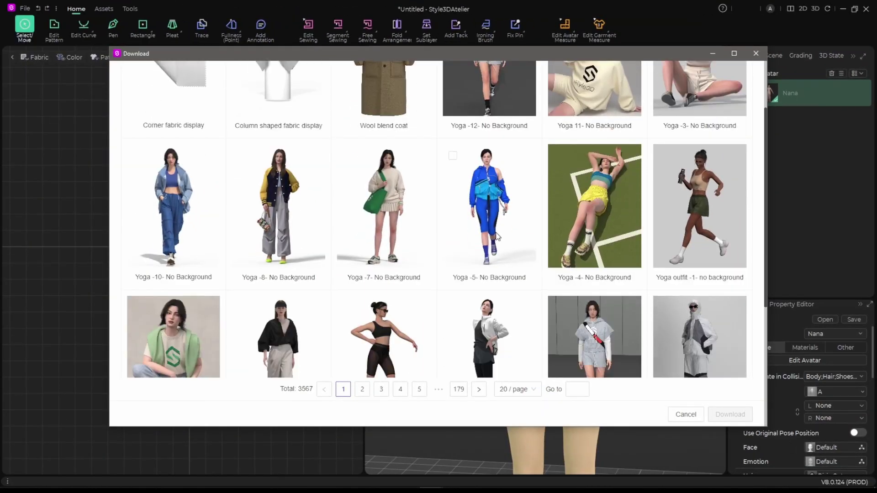
pyautogui.scroll(-1, 498, 237)
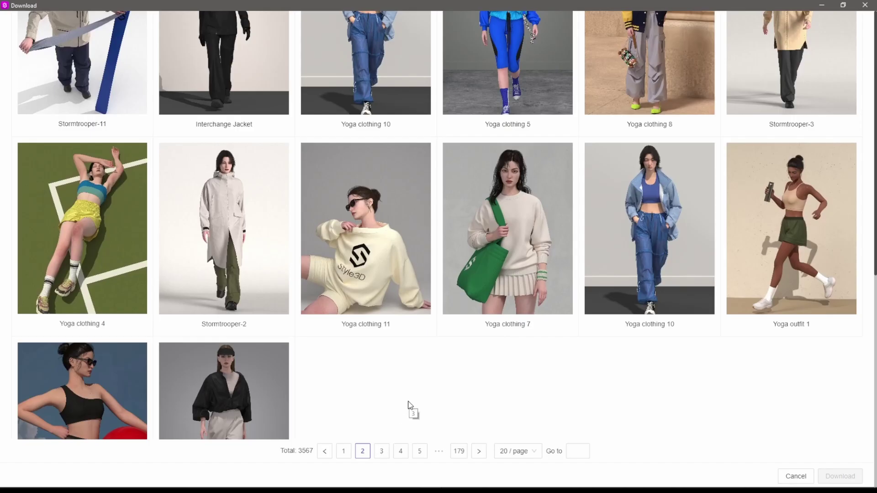
pyautogui.click(382, 453)
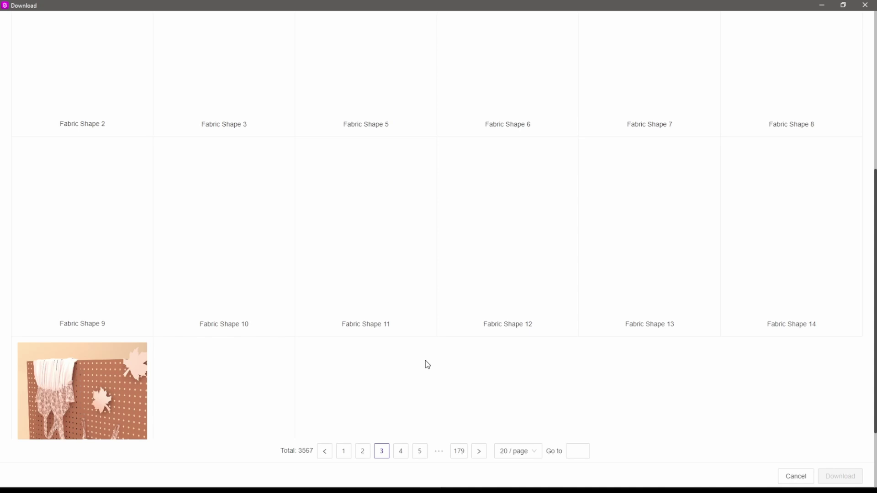
pyautogui.scroll(5, 432, 362)
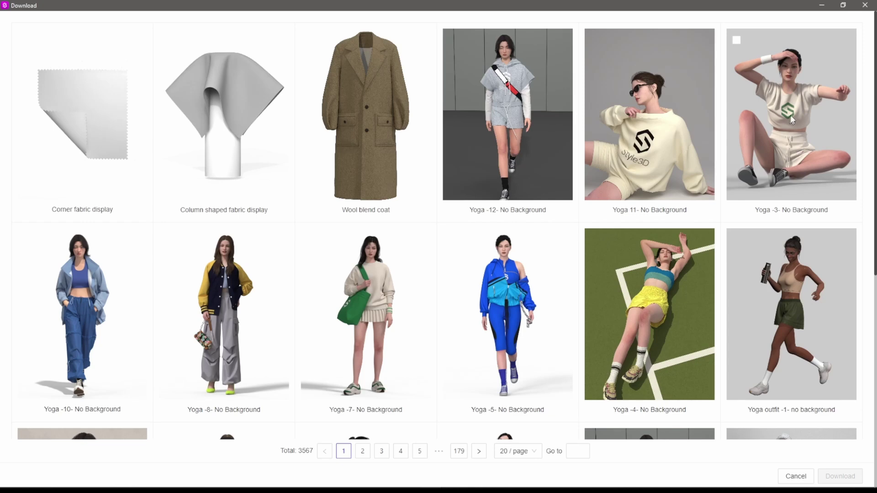
# Mark the Yoga -3- No Background project on the first page and download it.
pyautogui.click(736, 41)
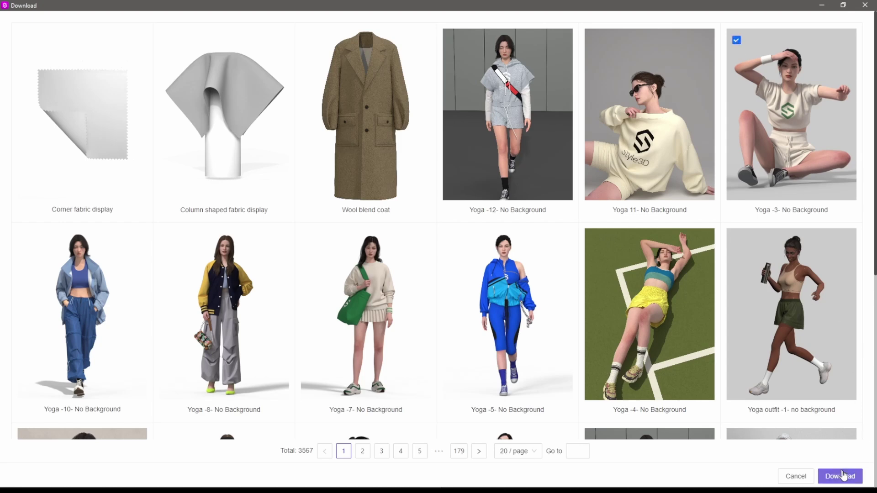
pyautogui.click(847, 476)
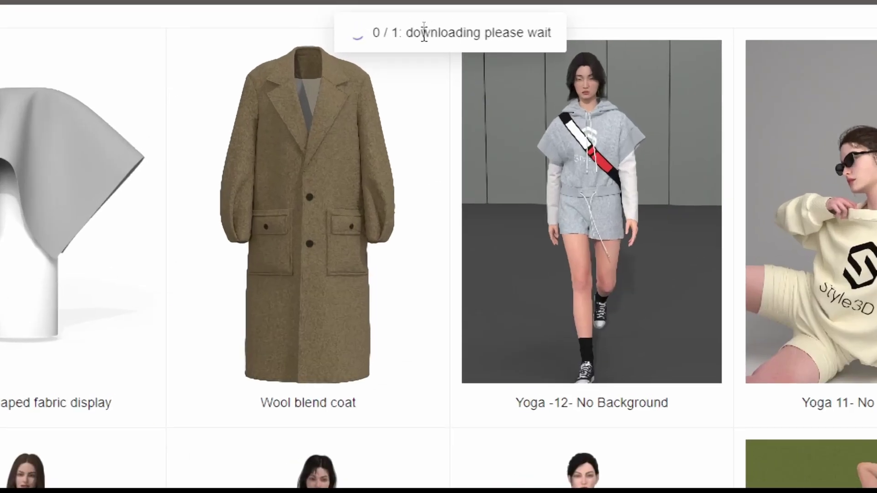
pyautogui.moveTo(517, 135)
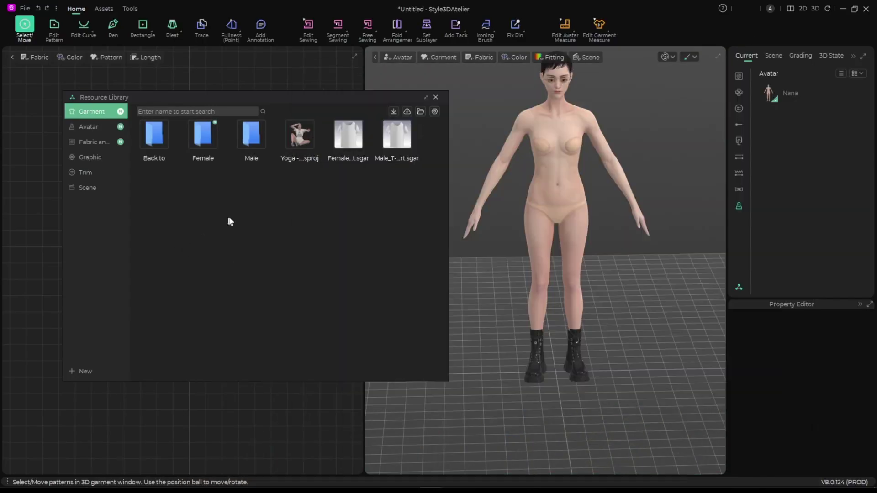
# Open the downloaded Yoga -3- No Background project with its garment, avatar and scene, and close the Resource Library.
pyautogui.moveTo(297, 140)
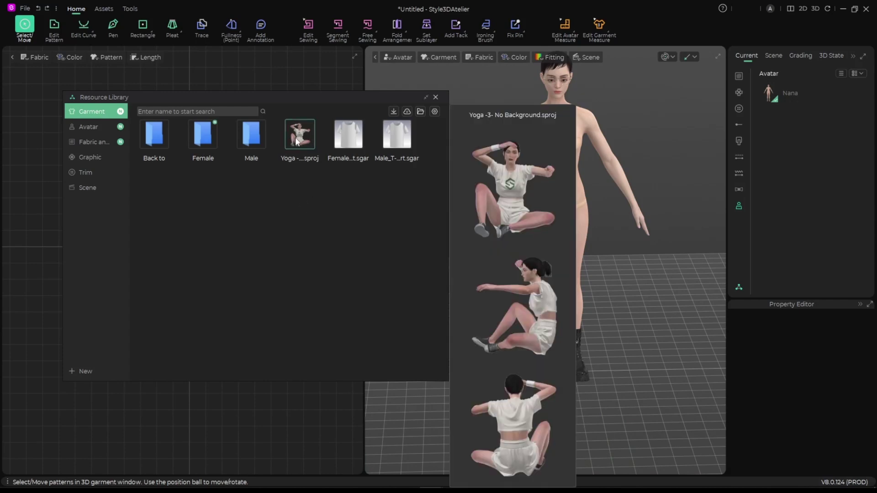
pyautogui.doubleClick(298, 136)
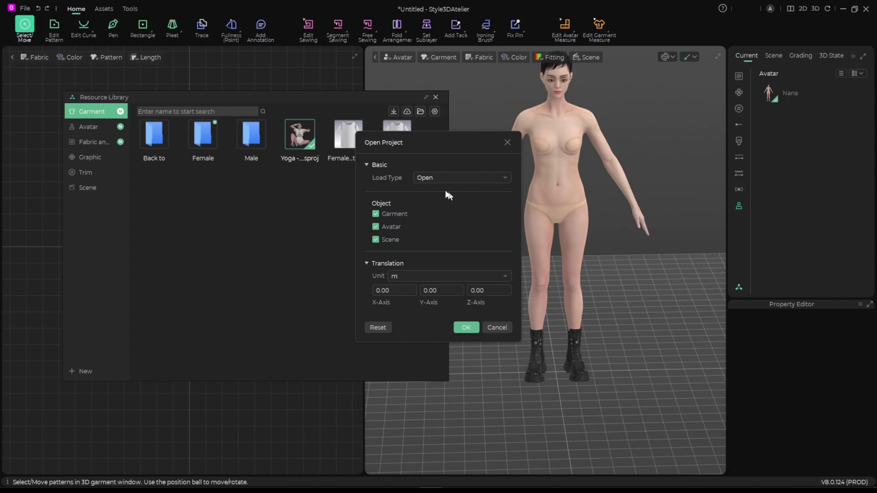
pyautogui.click(470, 328)
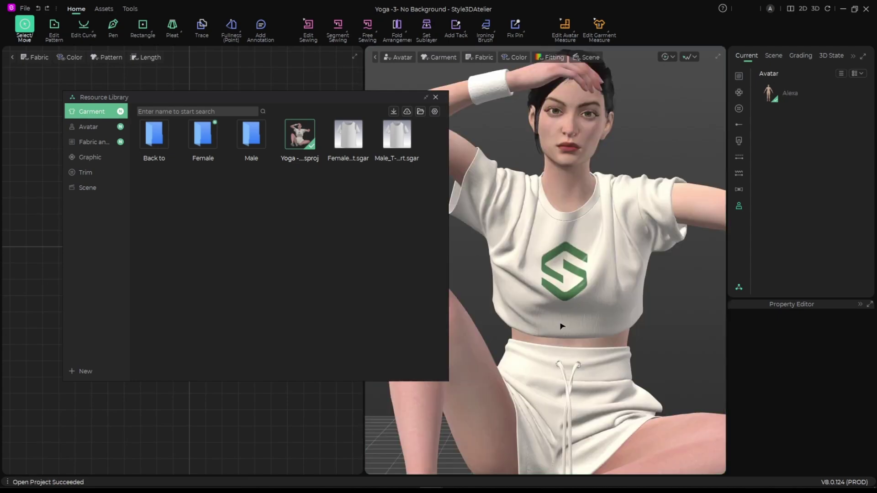
pyautogui.scroll(-2, 560, 323)
pyautogui.click(433, 97)
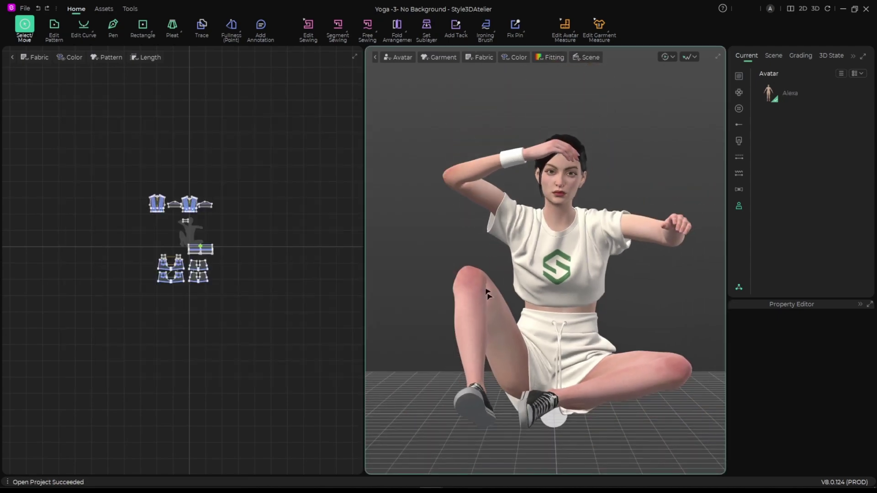
# Inspect the seated avatar's outfit and start the simulation, accepting that Ray Tracing is paused.
pyautogui.moveTo(448, 358); pyautogui.dragTo(110, 373, button='right')
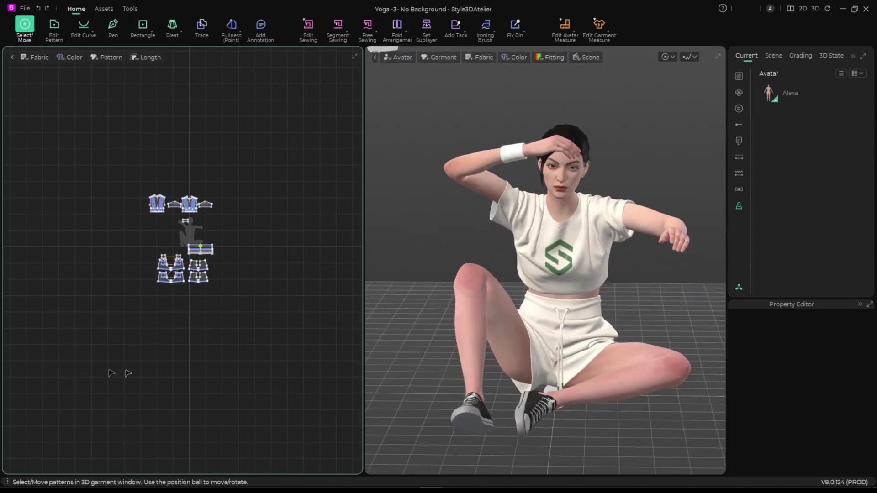
pyautogui.moveTo(496, 320); pyautogui.dragTo(481, 300, button='middle')
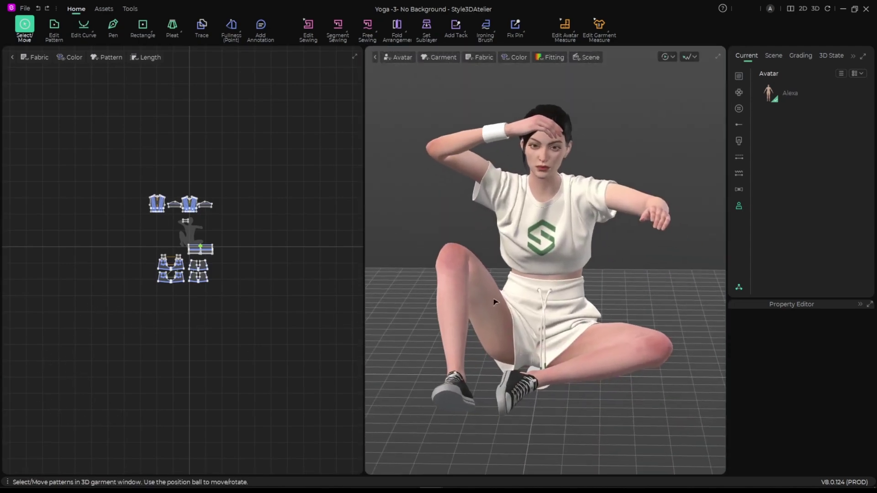
pyautogui.press('space')
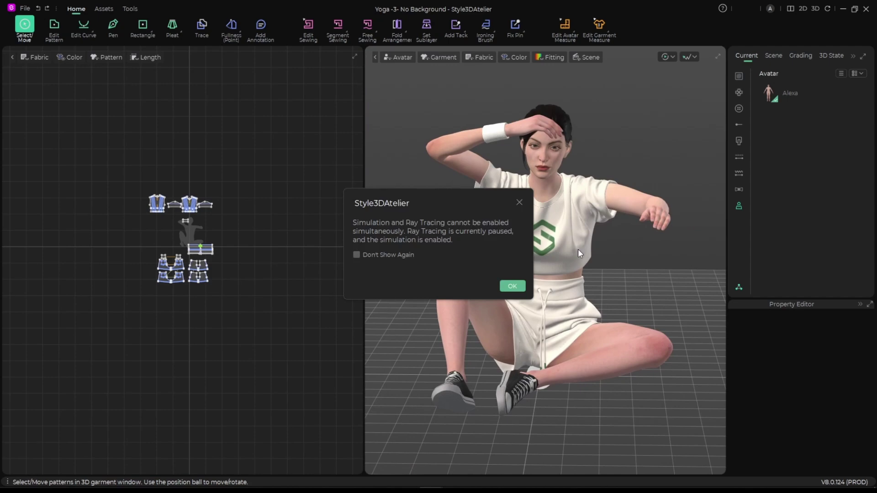
pyautogui.click(512, 287)
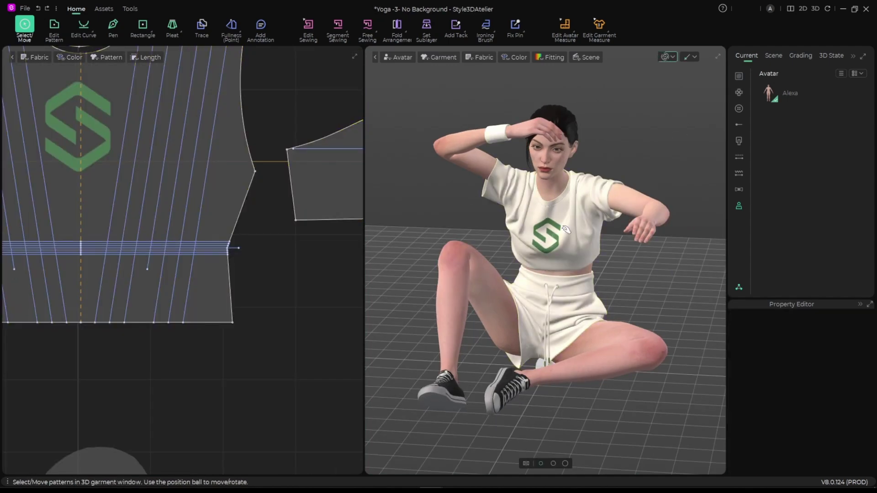
# Select all of the outfit's patterns in the 2D workspace and unfreeze them.
pyautogui.click(562, 228)
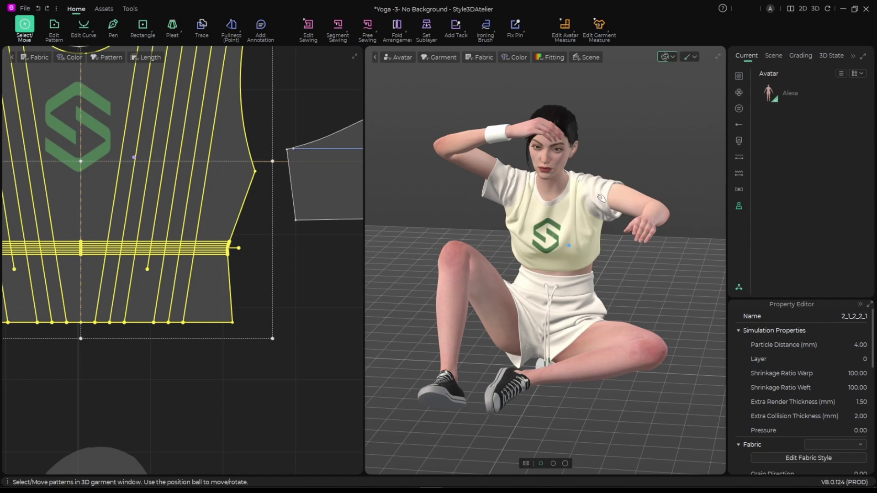
pyautogui.click(308, 326)
pyautogui.scroll(-5, 263, 332)
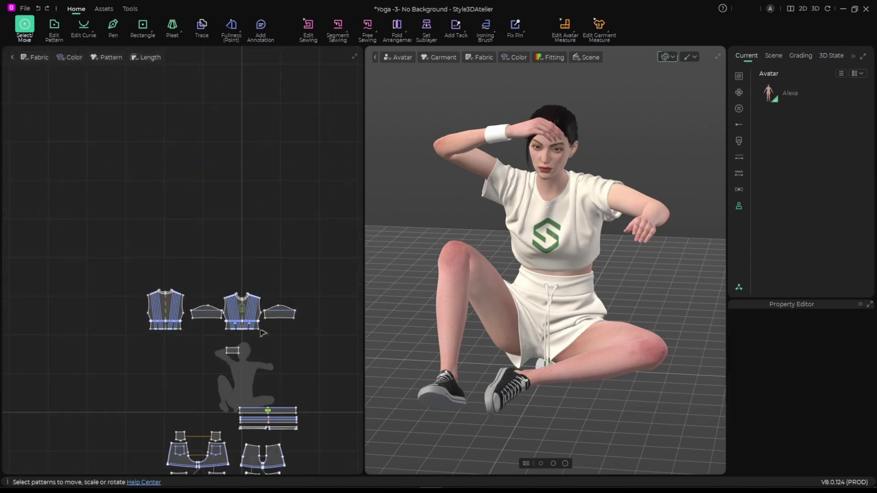
pyautogui.moveTo(106, 264); pyautogui.dragTo(328, 488)
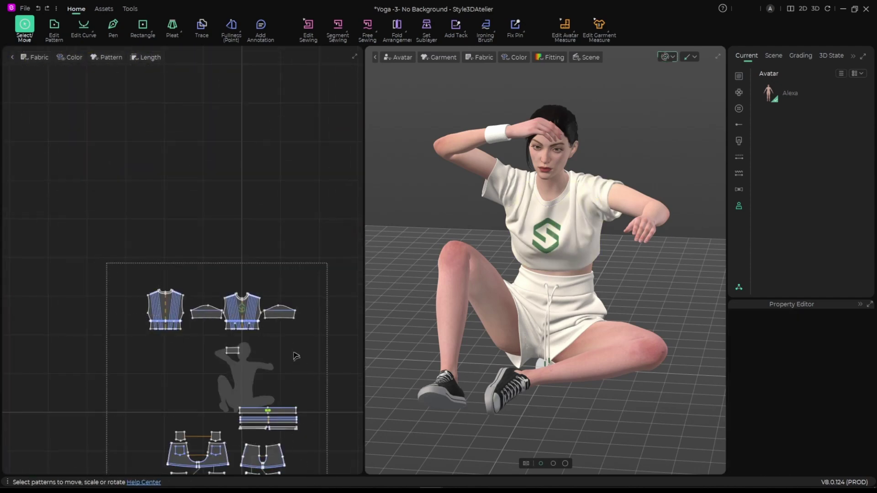
pyautogui.moveTo(296, 356); pyautogui.dragTo(303, 378)
pyautogui.scroll(5, 289, 310)
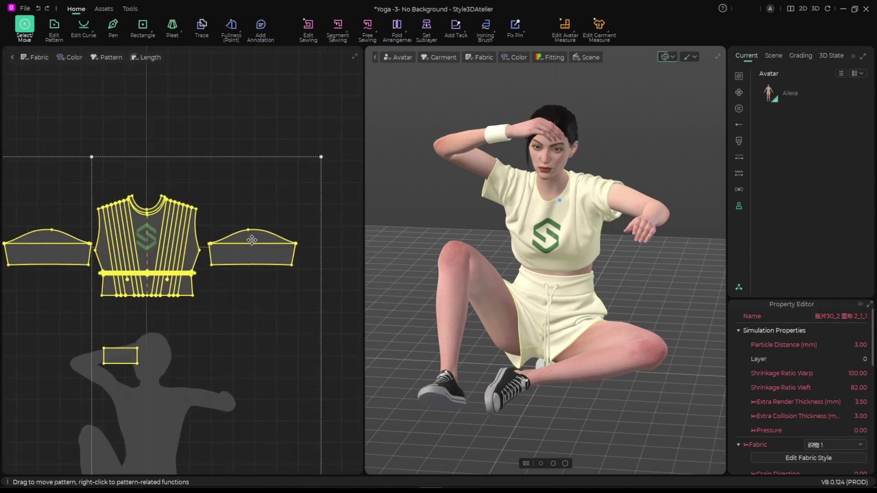
pyautogui.scroll(3, 242, 265)
pyautogui.rightClick(242, 265)
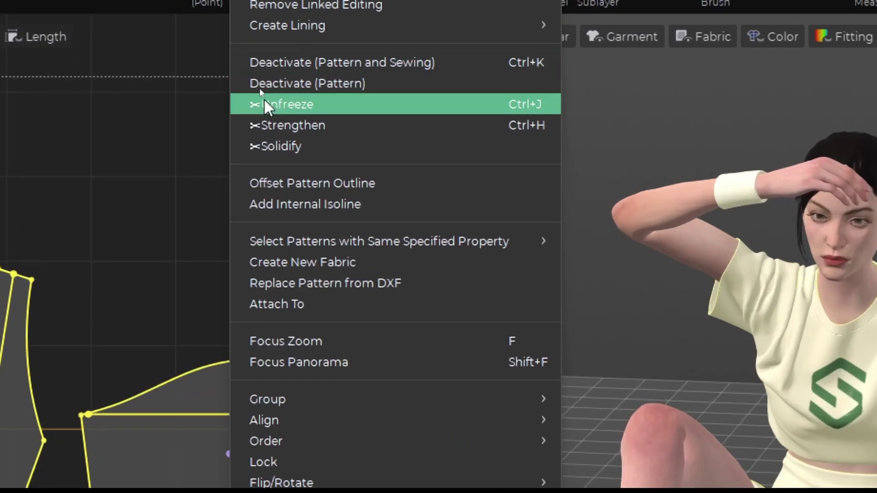
pyautogui.click(265, 104)
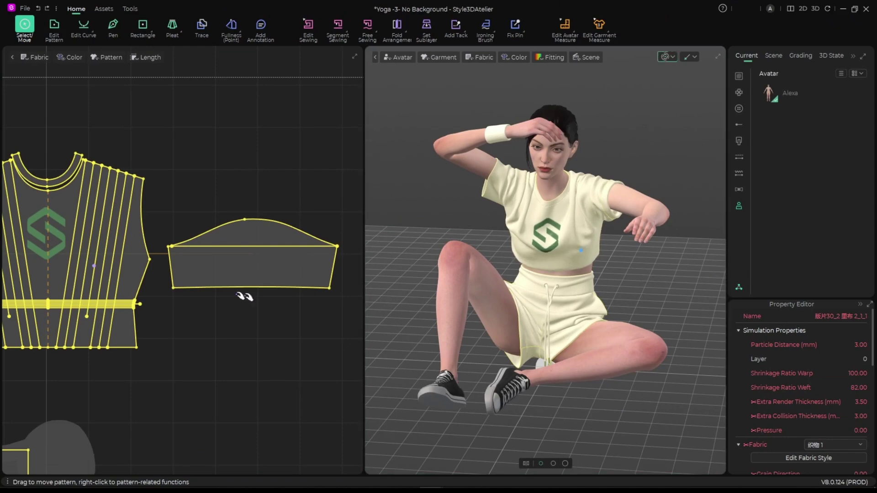
# Run the simulation on the unfrozen patterns and check the outfit from the side and front.
pyautogui.moveTo(490, 307); pyautogui.dragTo(533, 328, button='right')
pyautogui.moveTo(523, 318); pyautogui.dragTo(522, 315)
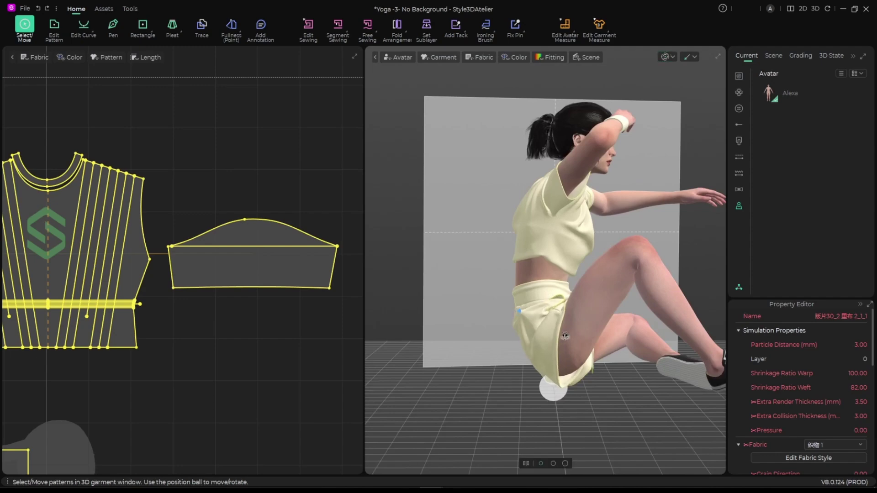
pyautogui.press('space')
pyautogui.moveTo(521, 314); pyautogui.dragTo(487, 338, button='right')
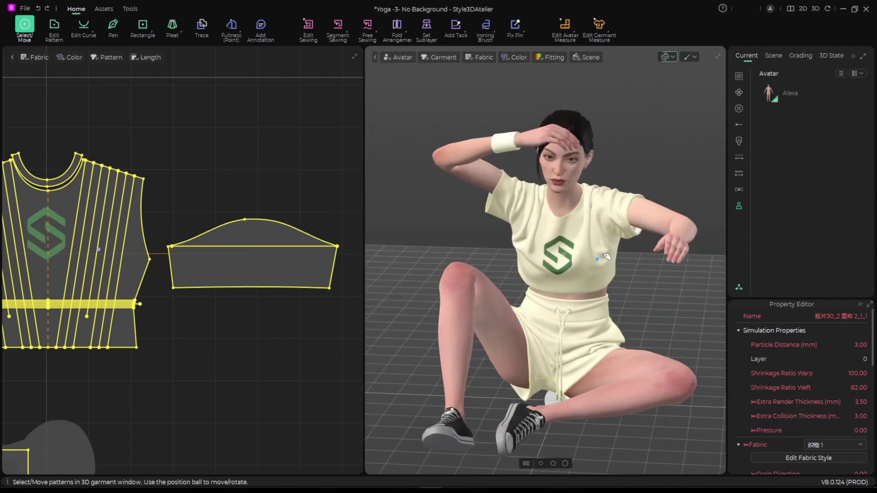
# Select the seated avatar and change its pose to the standing pose I.
pyautogui.click(660, 224)
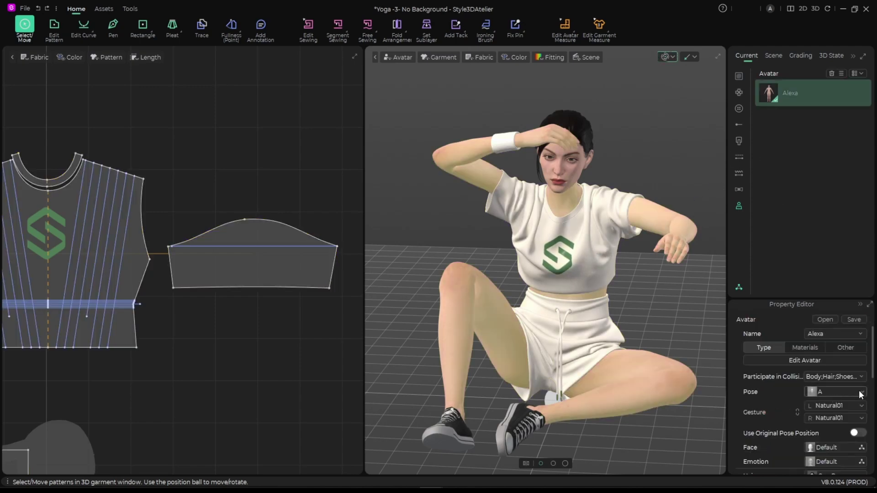
pyautogui.click(819, 389)
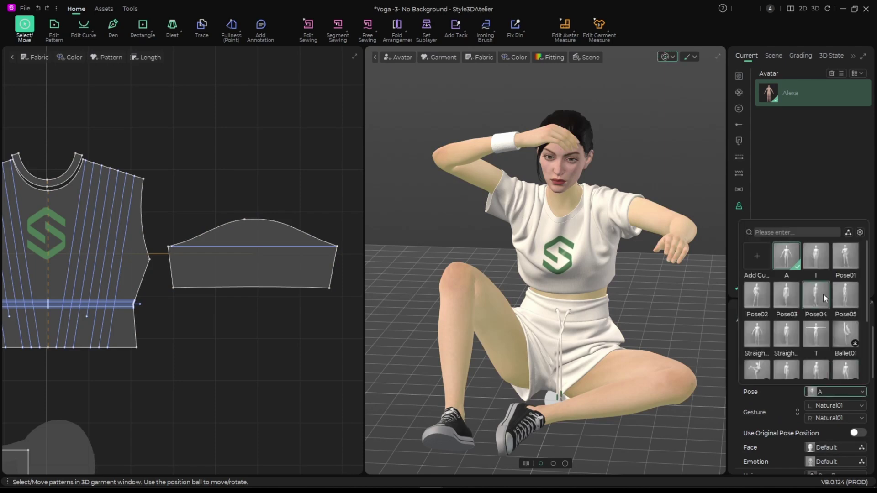
pyautogui.click(821, 259)
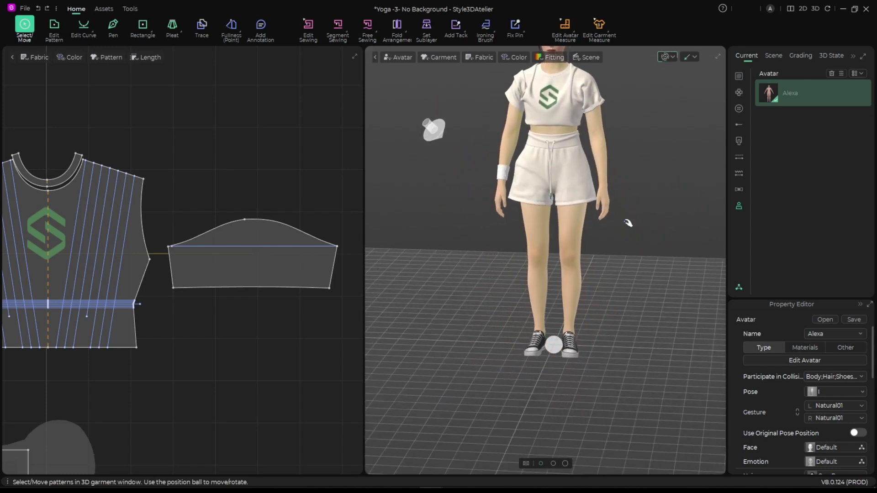
pyautogui.scroll(-8, 282, 330)
pyautogui.scroll(4, 563, 78)
pyautogui.moveTo(452, 256); pyautogui.dragTo(545, 252, button='right')
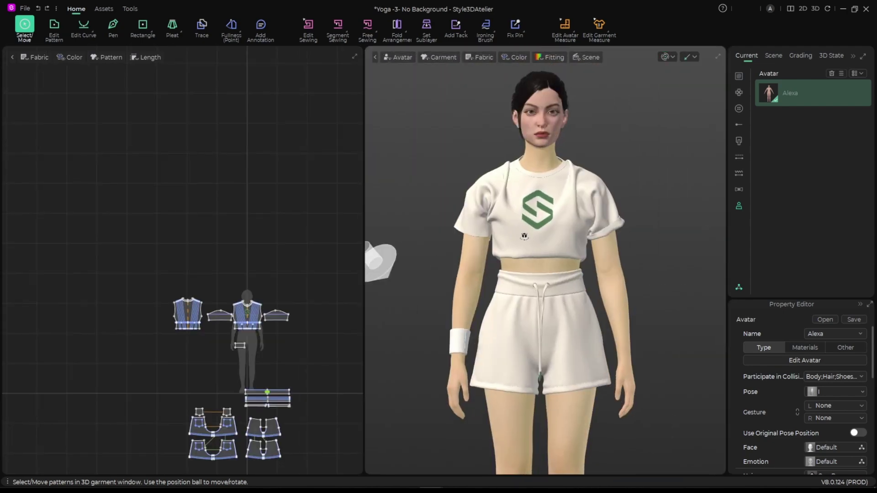
# Select the T-shirt's front piece and examine how the top and shorts drape on the standing avatar.
pyautogui.click(546, 256)
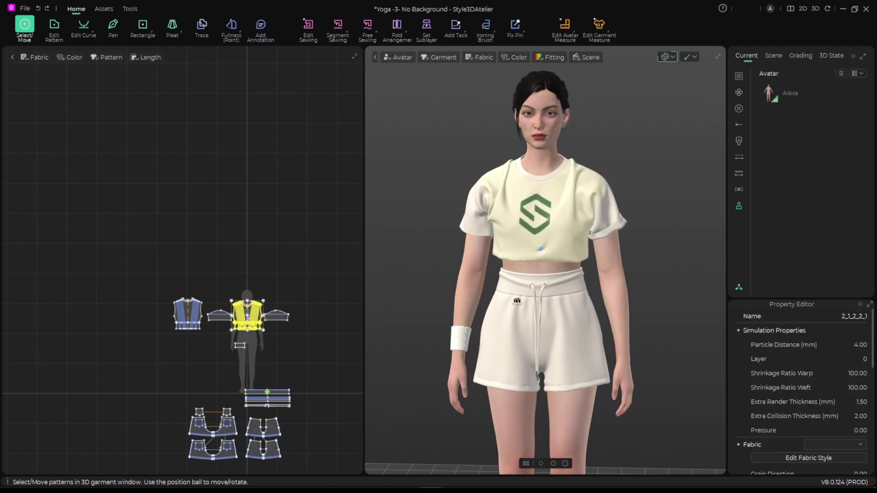
pyautogui.moveTo(516, 301)
pyautogui.mouseDown(button='right')
pyautogui.moveTo(552, 304)
pyautogui.moveTo(501, 301)
pyautogui.mouseUp(button='right')
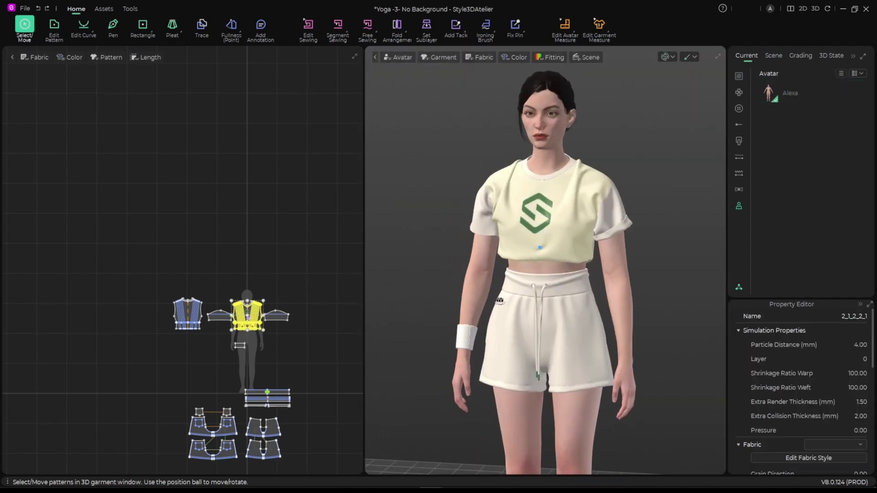
pyautogui.scroll(5, 543, 308)
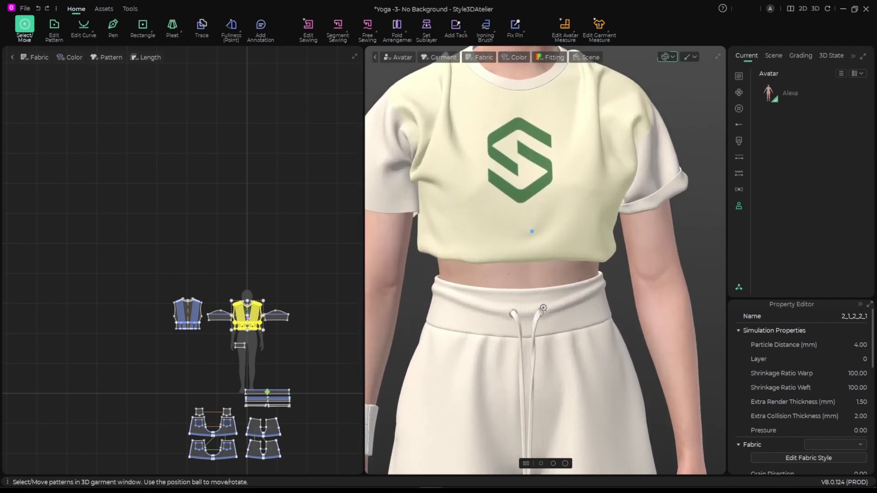
pyautogui.scroll(3, 543, 308)
pyautogui.moveTo(544, 308); pyautogui.dragTo(568, 290, button='middle')
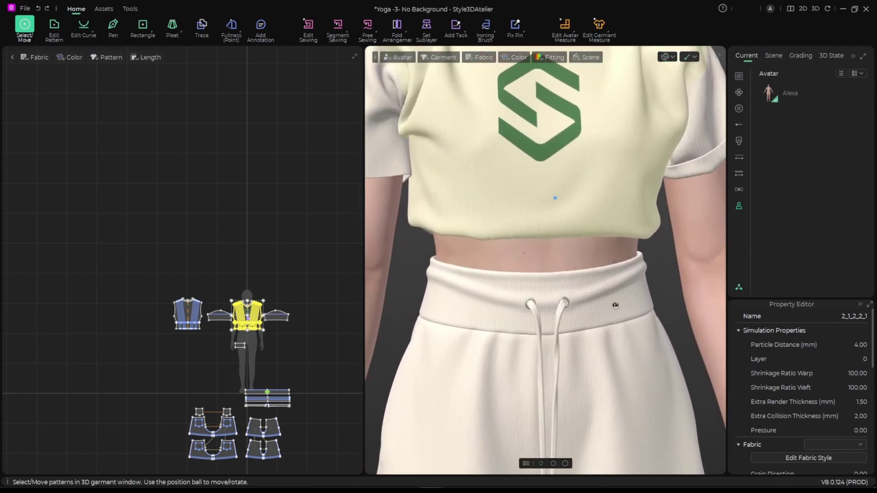
# Select the shorts' waistband and examine its fit around the drawstring and across the whole outfit.
pyautogui.moveTo(615, 305); pyautogui.dragTo(581, 327, button='right')
pyautogui.click(620, 300)
pyautogui.scroll(-3, 616, 314)
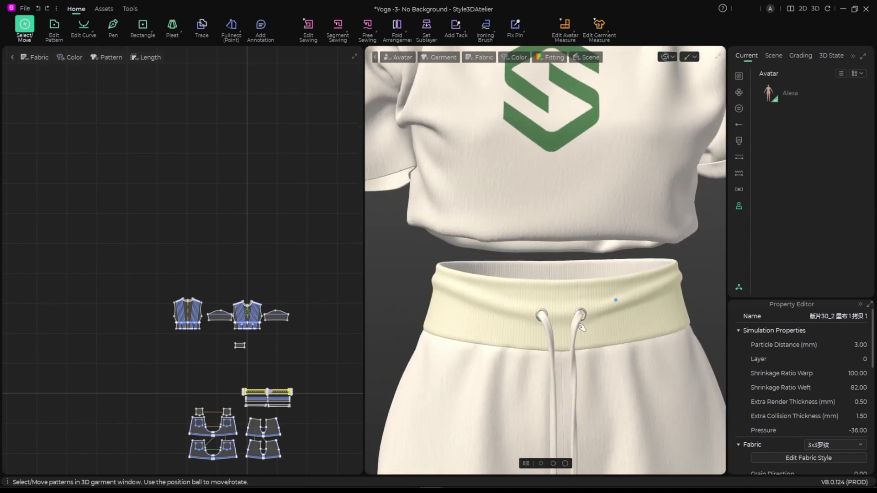
pyautogui.scroll(-10, 589, 316)
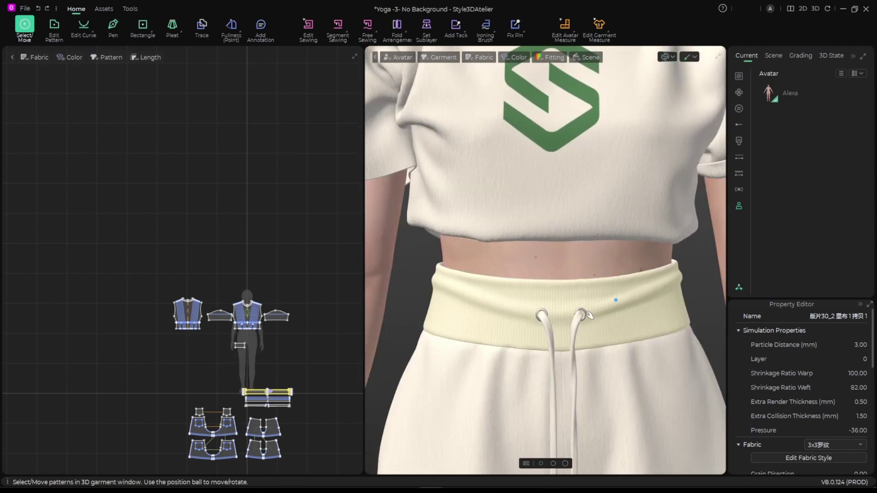
pyautogui.scroll(-3, 590, 315)
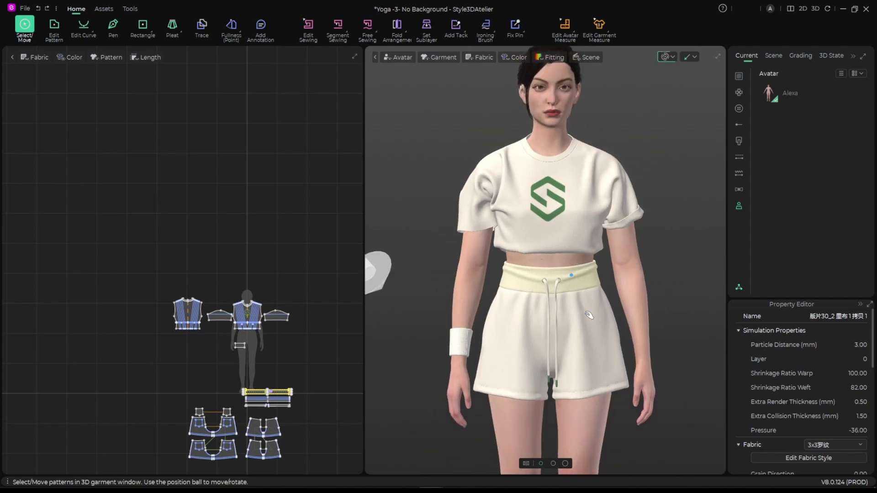
# Stop the simulation and start a new project, overwriting the current project's saved file.
pyautogui.scroll(-3, 576, 317)
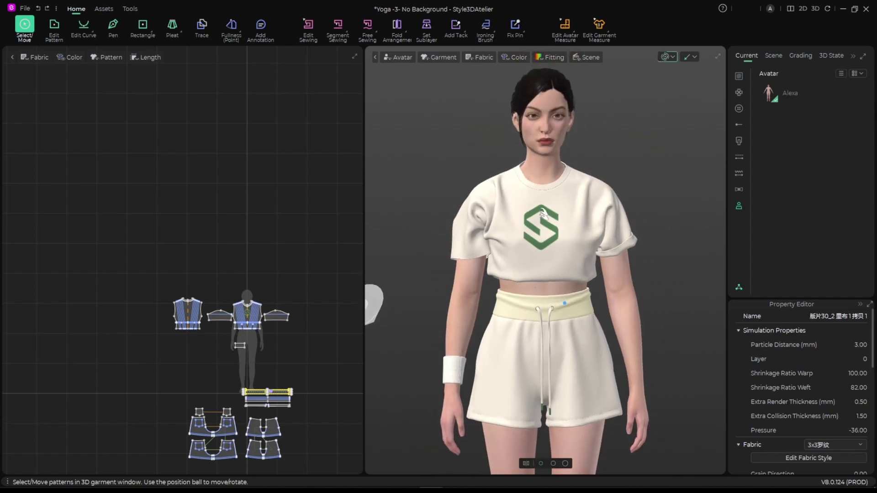
pyautogui.press('space')
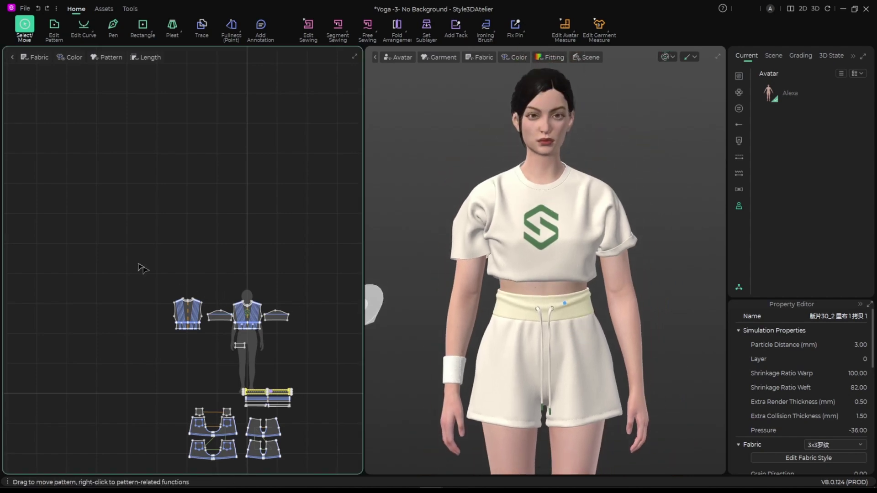
pyautogui.moveTo(192, 267); pyautogui.dragTo(147, 131, button='middle')
pyautogui.click(25, 9)
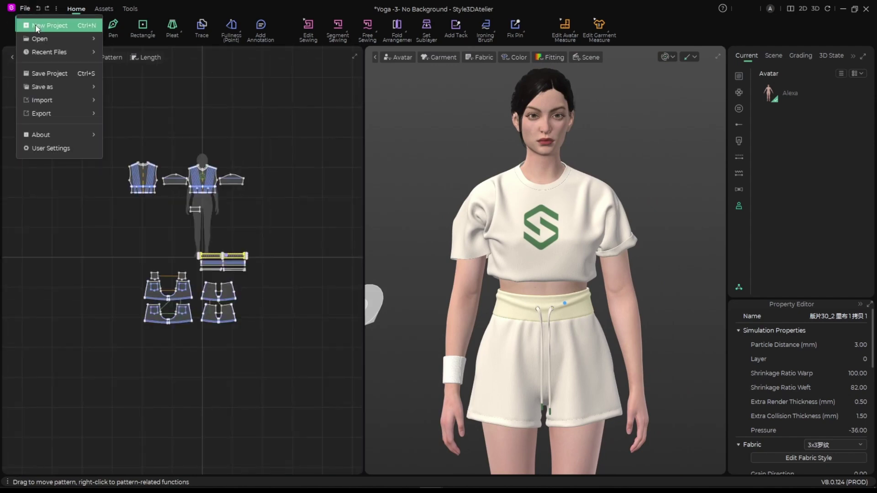
pyautogui.click(37, 27)
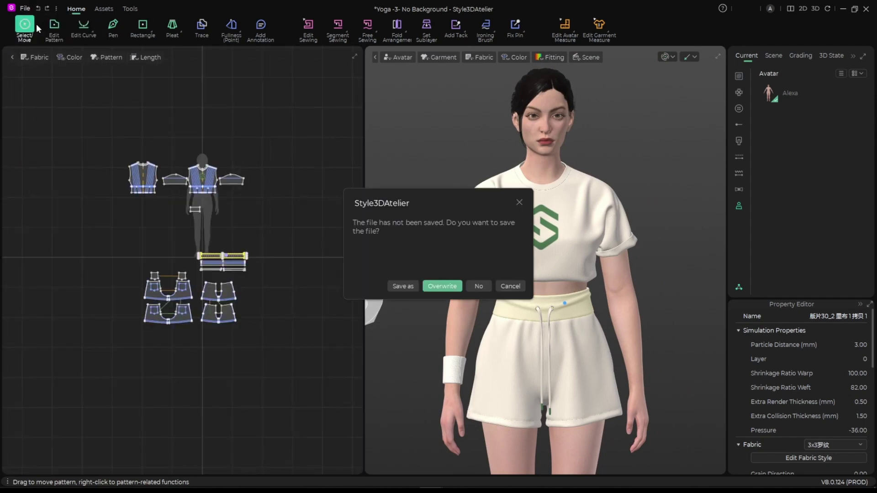
pyautogui.click(445, 287)
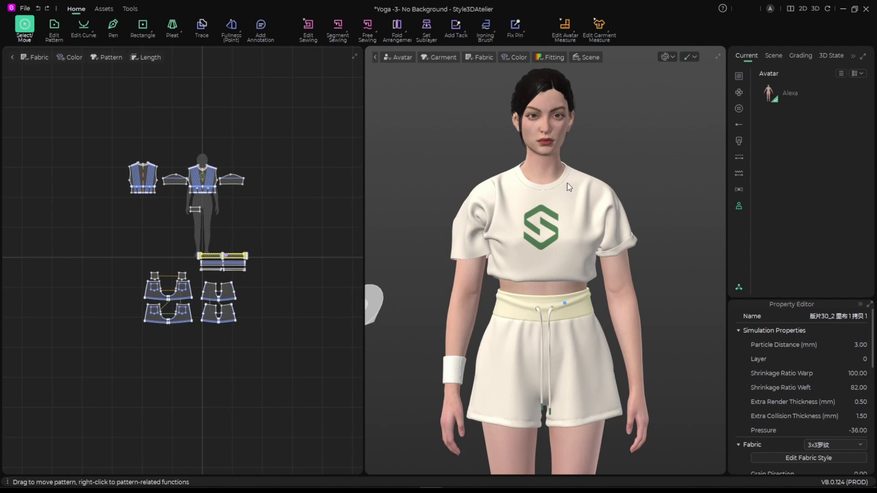
# Select the avatar in the new project and change its hair to Pixie Cut.
pyautogui.scroll(-5, 552, 274)
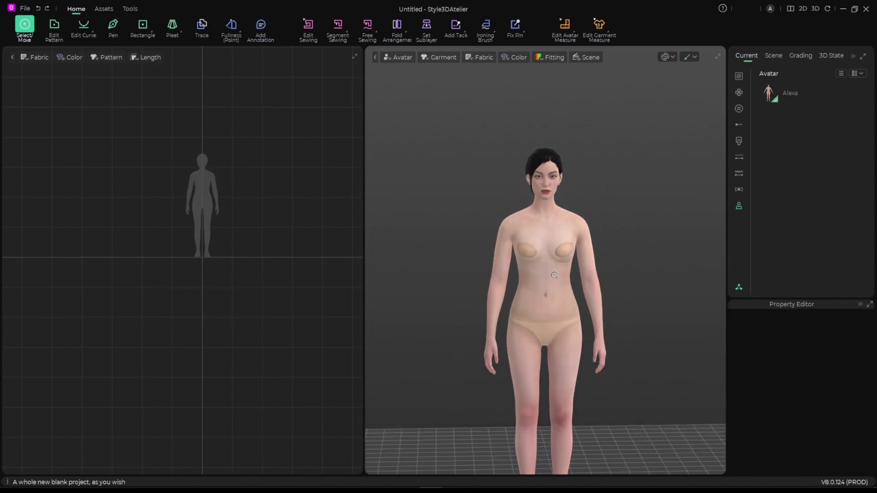
pyautogui.moveTo(553, 274)
pyautogui.mouseDown(button='right')
pyautogui.moveTo(400, 282)
pyautogui.moveTo(525, 281)
pyautogui.moveTo(562, 260)
pyautogui.mouseUp(button='right')
pyautogui.scroll(3, 528, 307)
pyautogui.scroll(5, 529, 307)
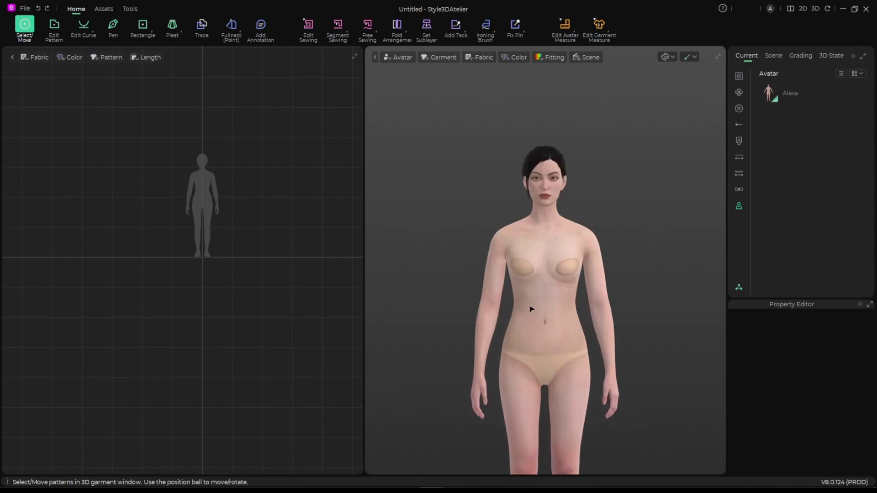
pyautogui.click(514, 227)
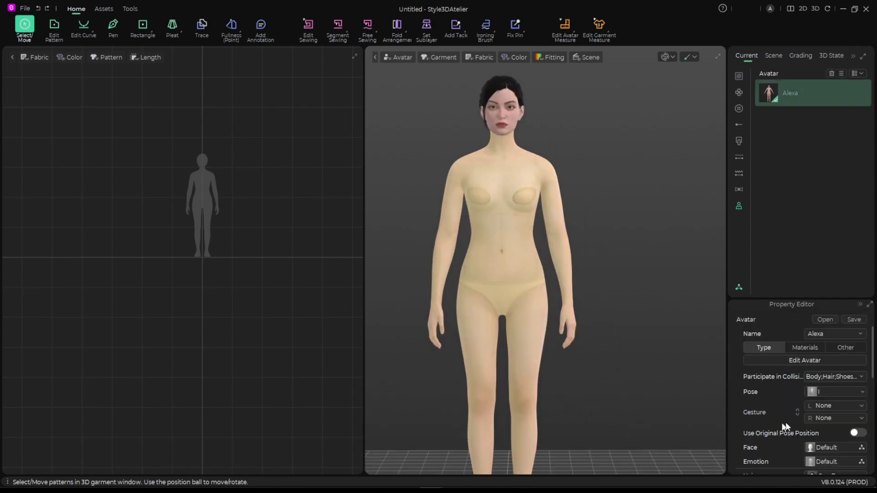
pyautogui.scroll(-4, 775, 404)
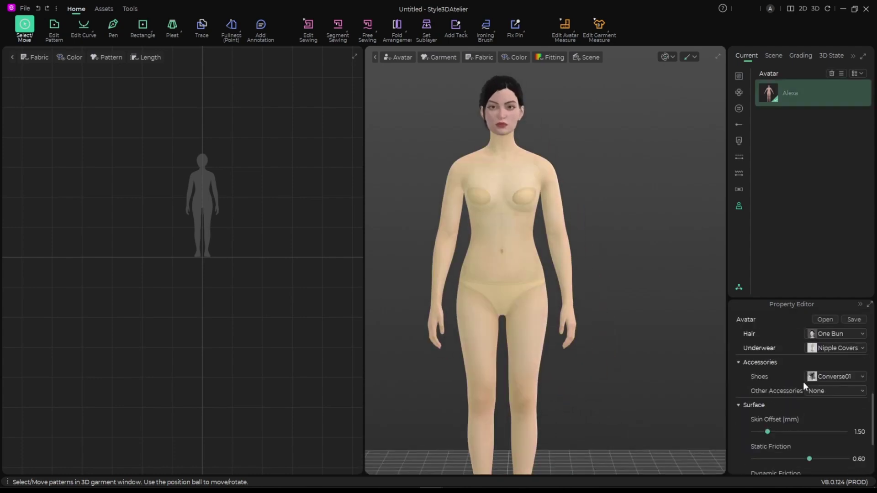
pyautogui.scroll(2, 803, 382)
pyautogui.click(835, 379)
pyautogui.click(845, 281)
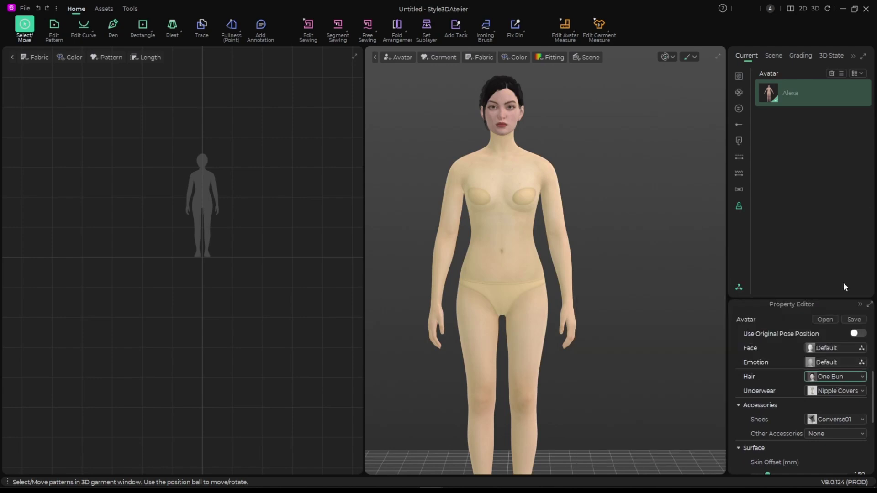
pyautogui.click(593, 130)
pyautogui.moveTo(588, 265); pyautogui.dragTo(563, 300, button='right')
# Load the Female_T-Shirt.sgar garment from the Resource Library with the load type Add.
pyautogui.click(740, 289)
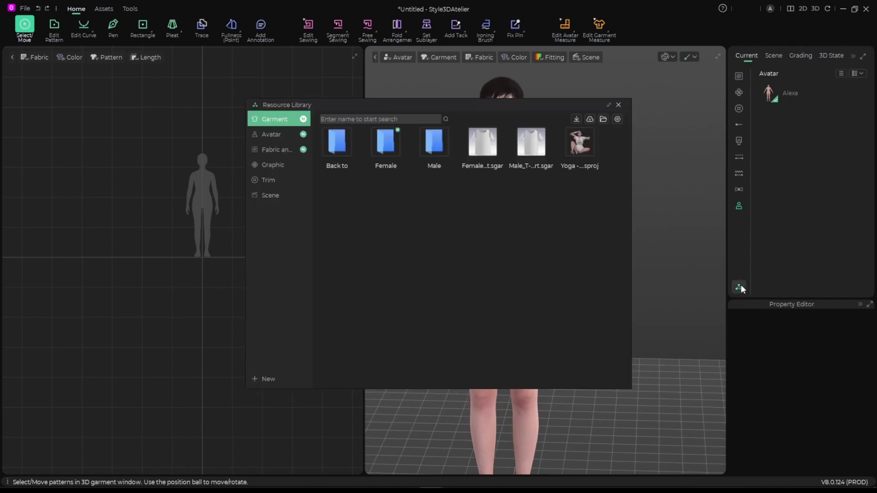
pyautogui.moveTo(488, 154)
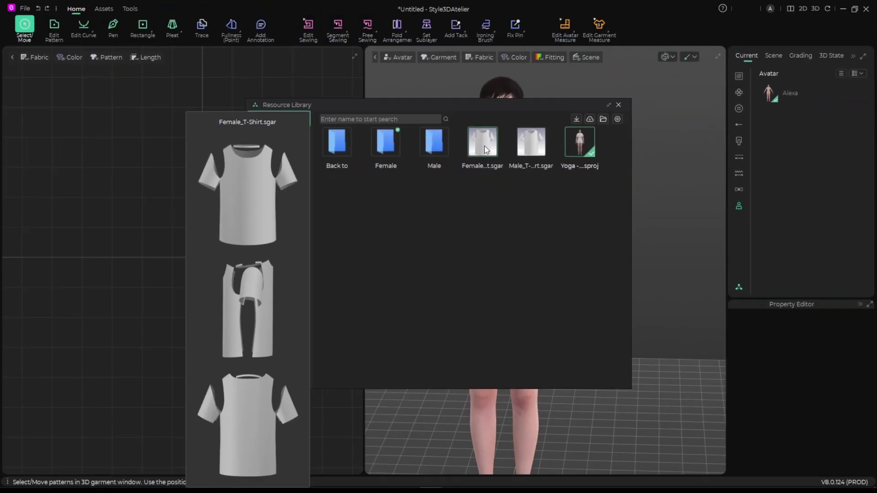
pyautogui.doubleClick(485, 147)
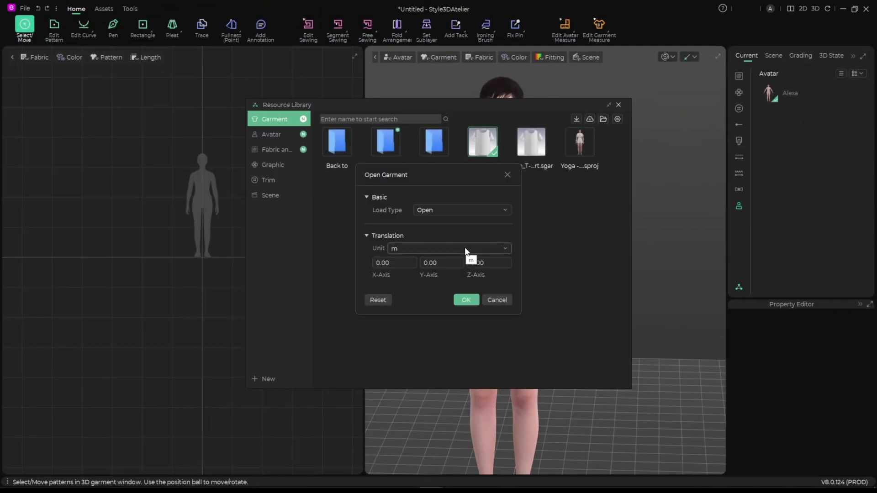
pyautogui.click(449, 211)
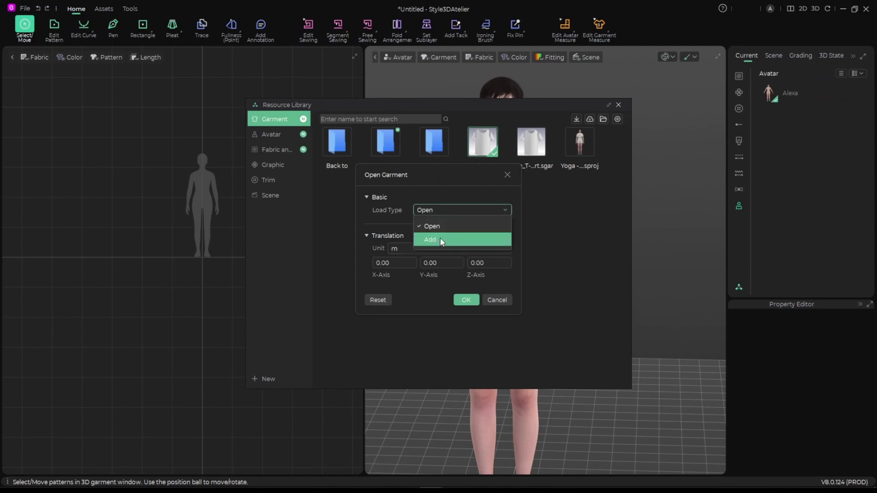
pyautogui.click(441, 240)
pyautogui.click(466, 300)
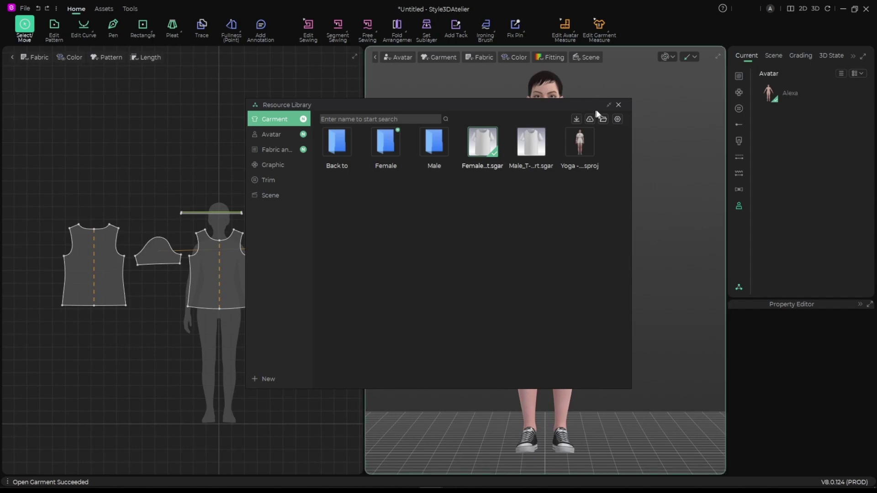
pyautogui.click(618, 105)
# Examine the T-shirt's 2D patterns and how the unsewn pieces and sewing lines are arranged around the avatar.
pyautogui.moveTo(603, 237); pyautogui.dragTo(633, 250, button='right')
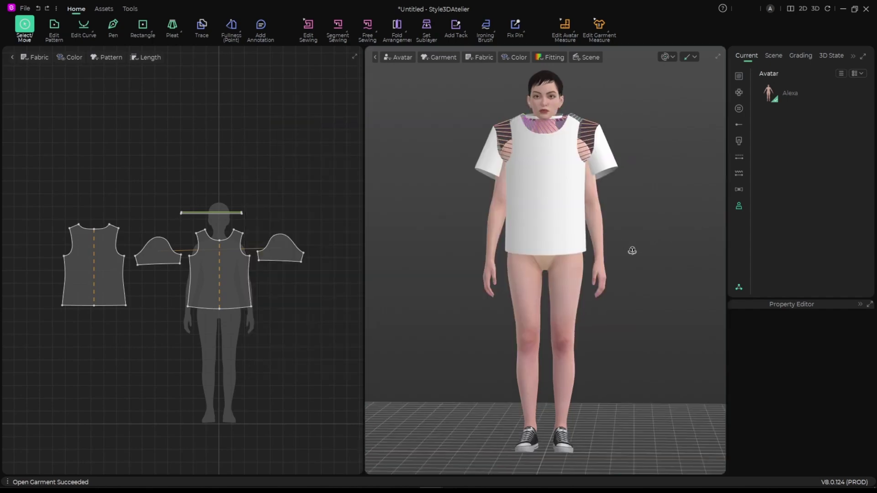
pyautogui.moveTo(642, 364); pyautogui.dragTo(568, 261, button='right')
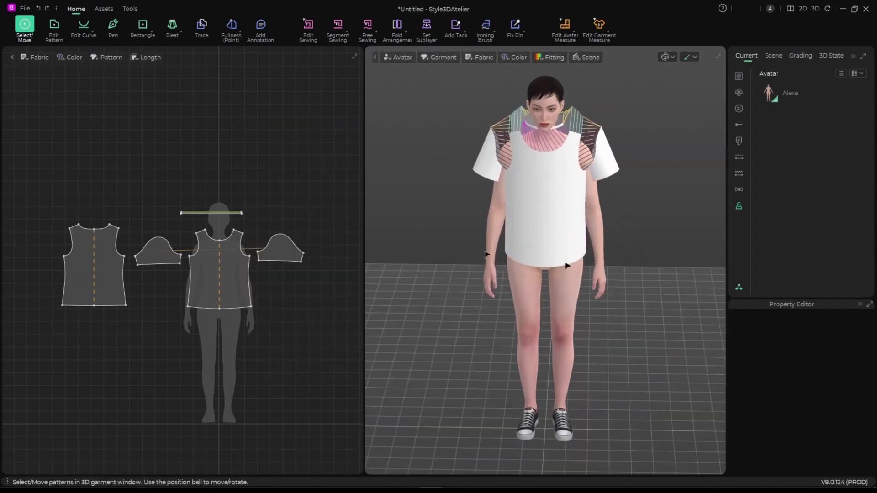
pyautogui.moveTo(24, 171); pyautogui.dragTo(317, 398)
pyautogui.moveTo(525, 184); pyautogui.dragTo(571, 199, button='right')
pyautogui.moveTo(545, 145); pyautogui.dragTo(550, 164)
pyautogui.moveTo(638, 253); pyautogui.dragTo(603, 252, button='right')
pyautogui.click(630, 188)
pyautogui.scroll(5, 622, 188)
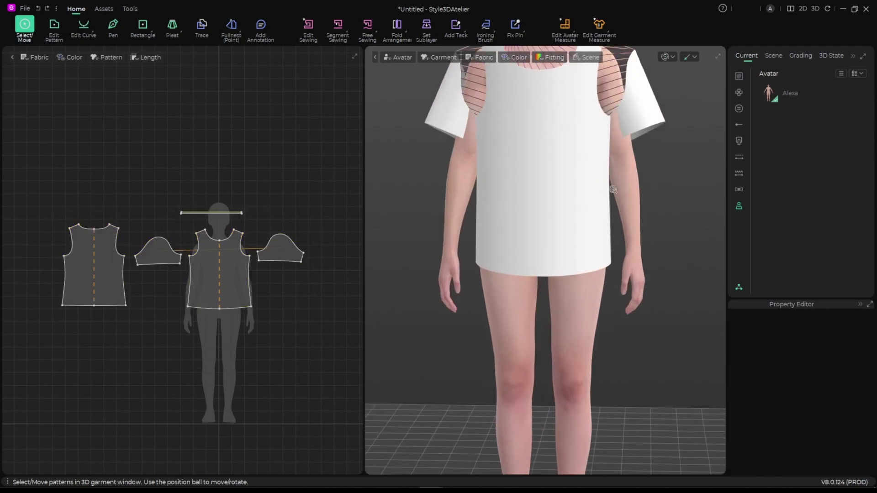
pyautogui.moveTo(613, 183); pyautogui.dragTo(564, 321, button='middle')
# Move both T-shirt sleeves inward in the 3D view, closer to the armholes of the body pieces.
pyautogui.click(618, 236)
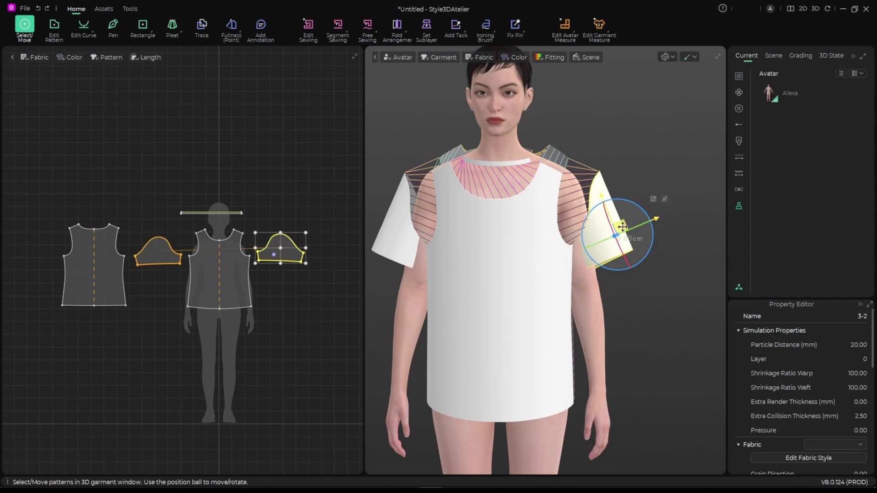
pyautogui.moveTo(622, 227); pyautogui.dragTo(605, 233)
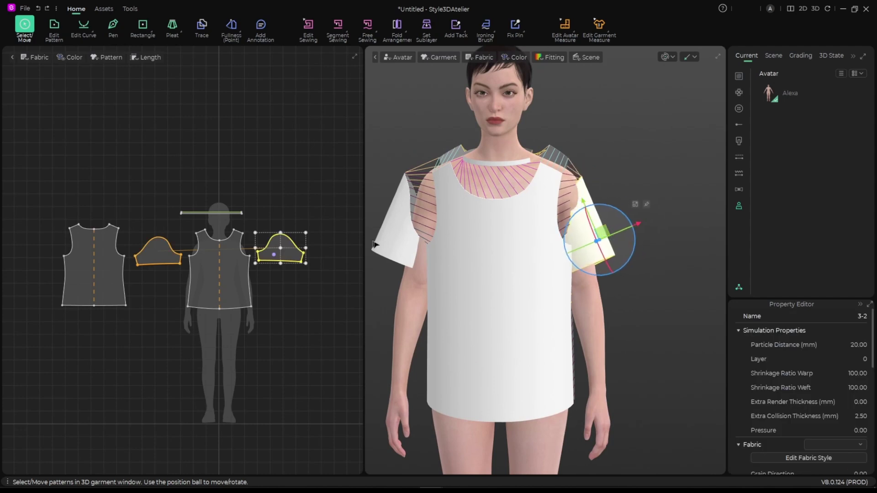
pyautogui.click(399, 236)
pyautogui.moveTo(405, 232); pyautogui.dragTo(417, 238)
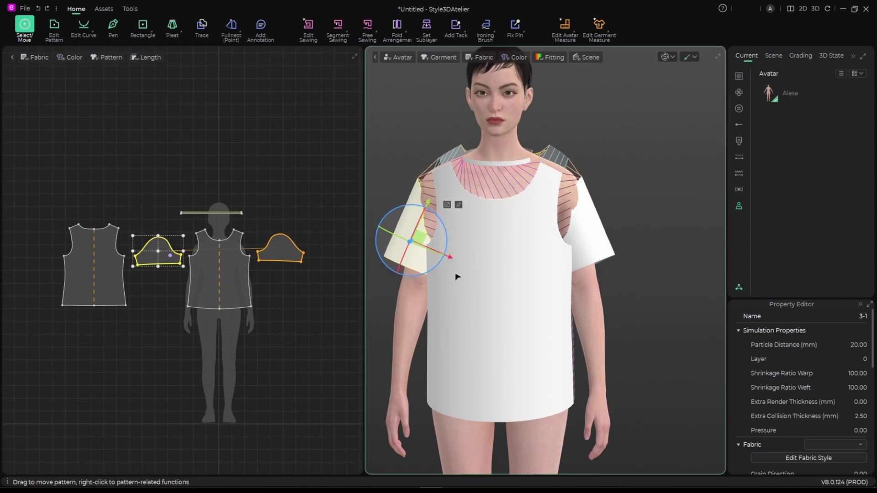
# Inspect the arranged T-shirt from several angles and review the view controls under Operation Preset in the user settings.
pyautogui.moveTo(476, 288); pyautogui.dragTo(519, 321, button='right')
pyautogui.moveTo(456, 305); pyautogui.dragTo(502, 309, button='middle')
pyautogui.moveTo(454, 312); pyautogui.dragTo(243, 47, button='right')
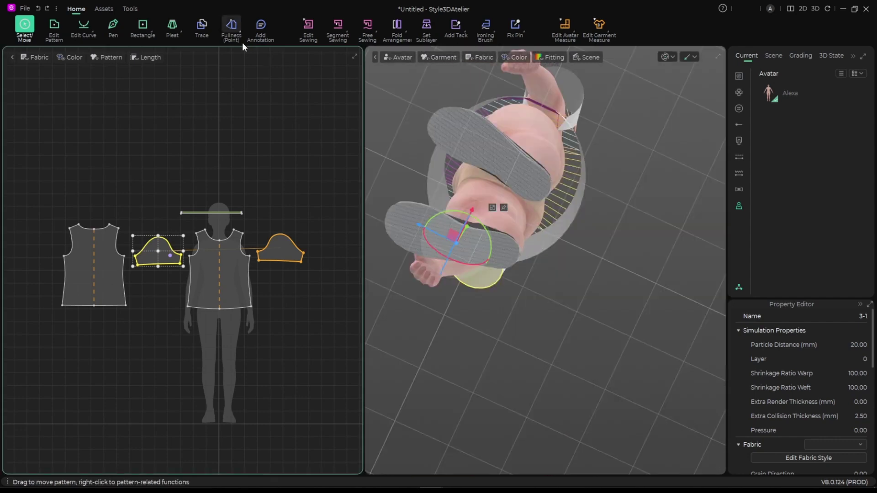
pyautogui.moveTo(417, 145); pyautogui.dragTo(505, 261, button='right')
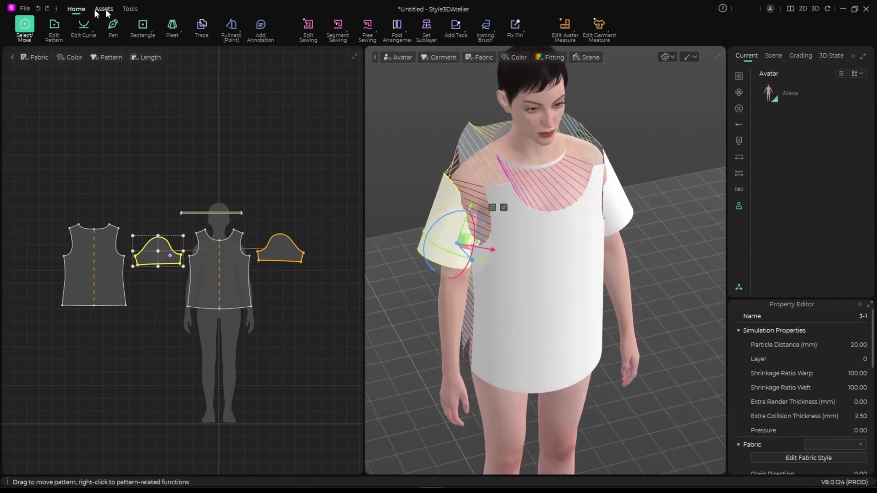
pyautogui.click(25, 8)
pyautogui.click(65, 144)
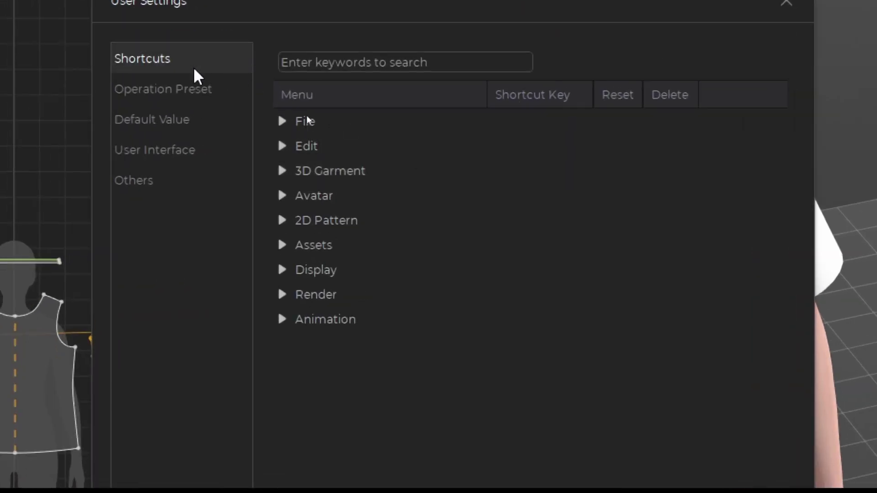
pyautogui.click(166, 88)
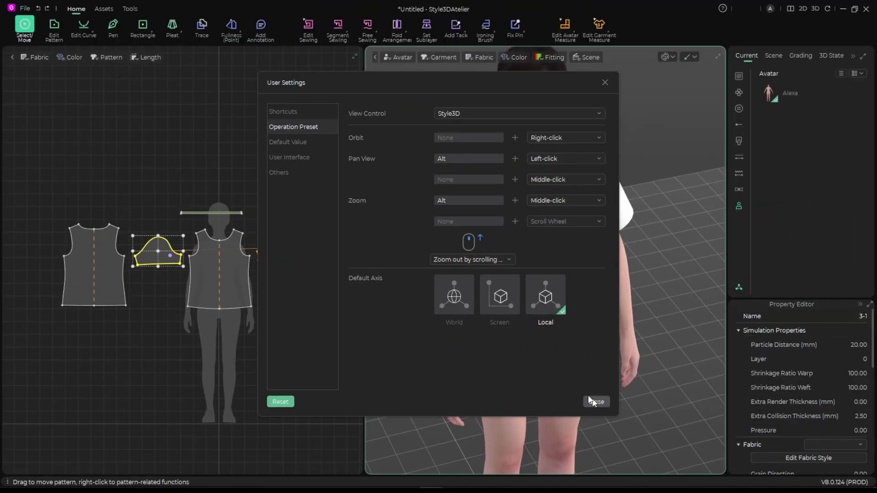
pyautogui.click(605, 82)
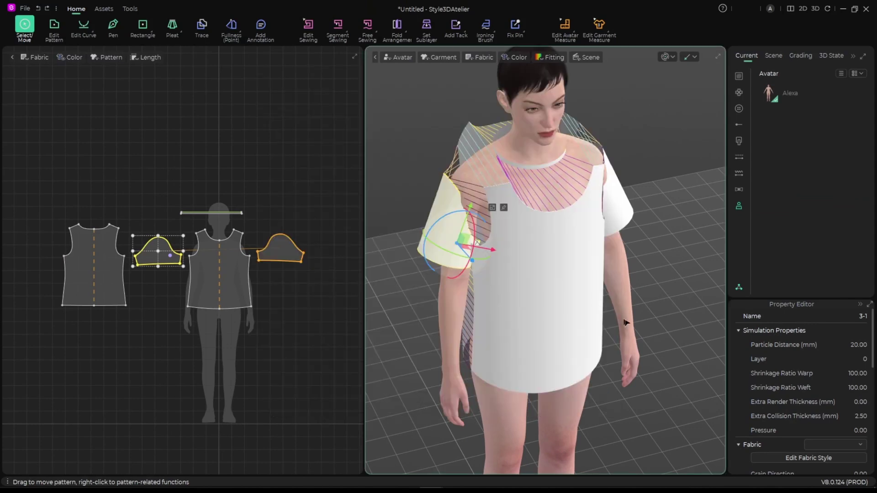
# Run the simulation to stitch and drape the T-shirt on the avatar and check the fit.
pyautogui.scroll(-3, 589, 297)
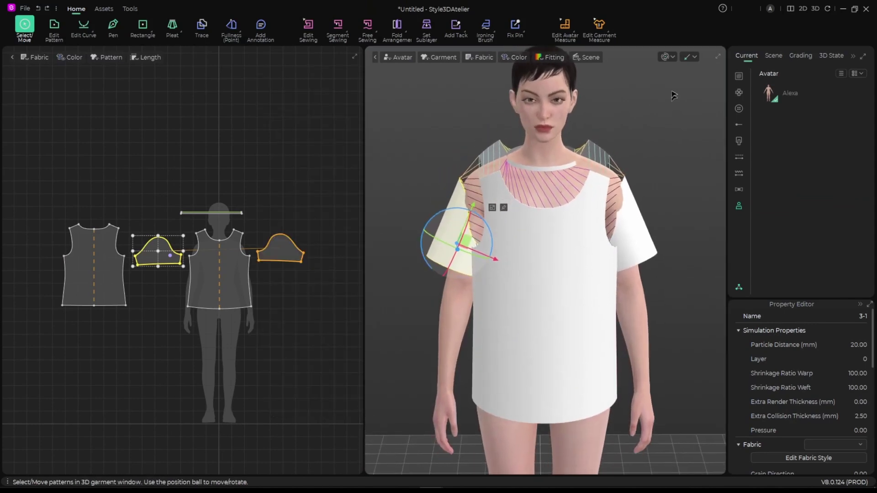
pyautogui.press('space')
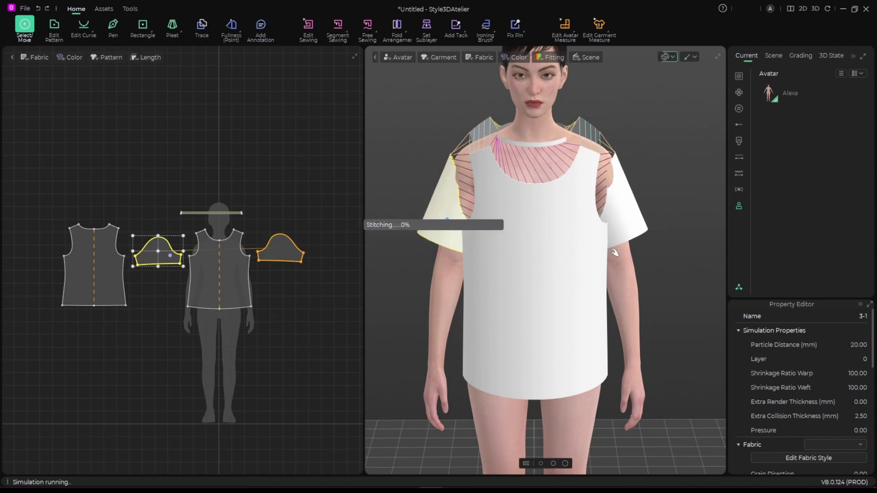
pyautogui.moveTo(539, 307); pyautogui.dragTo(496, 315, button='right')
pyautogui.scroll(-2, 540, 290)
pyautogui.scroll(5, 513, 317)
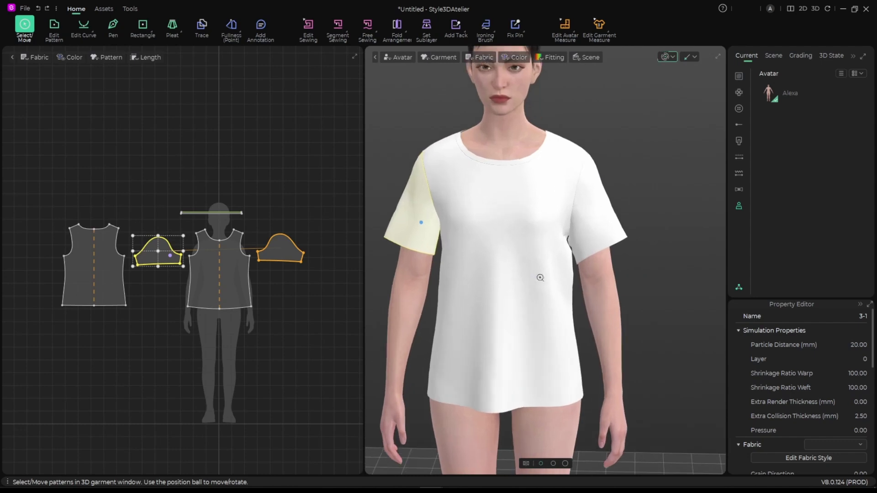
pyautogui.scroll(-2, 523, 283)
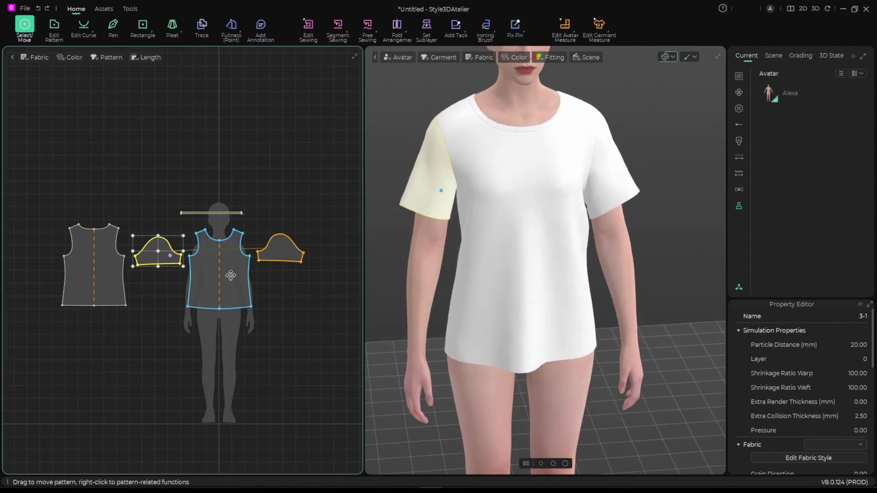
# Delete the T-shirt's narrow neckband strip from the 2D patterns.
pyautogui.scroll(4, 214, 233)
pyautogui.scroll(-4, 528, 294)
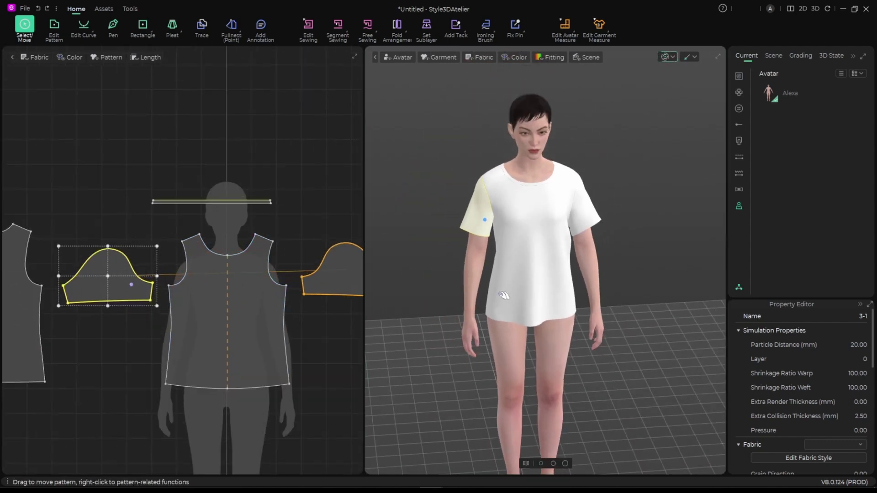
pyautogui.scroll(-4, 70, 245)
pyautogui.scroll(5, 165, 282)
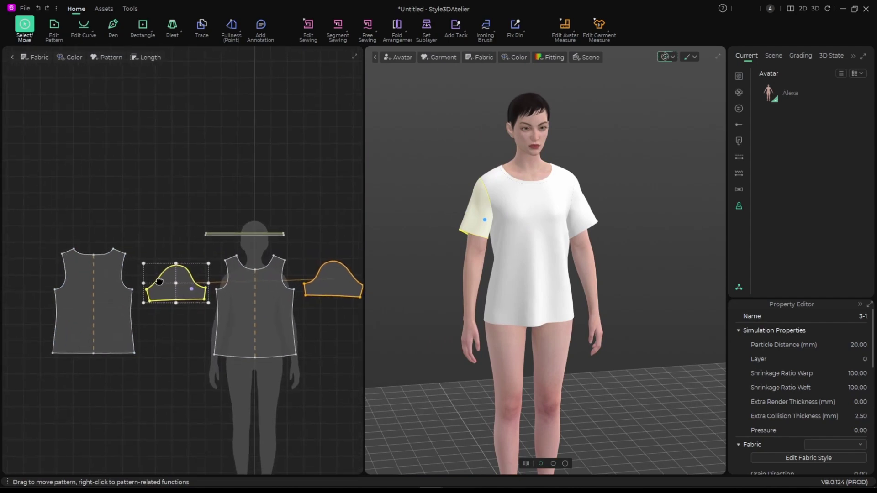
pyautogui.scroll(-3, 215, 278)
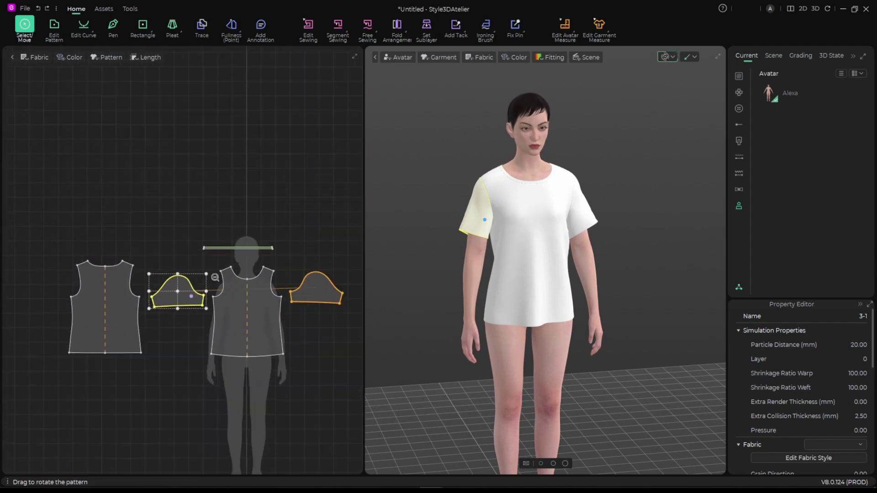
pyautogui.scroll(2, 218, 264)
pyautogui.scroll(-3, 234, 258)
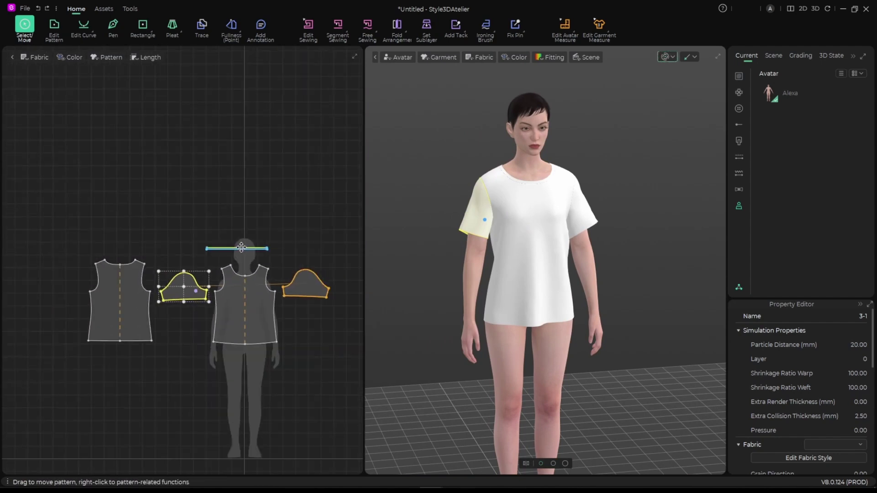
pyautogui.click(242, 247)
pyautogui.press('Delete')
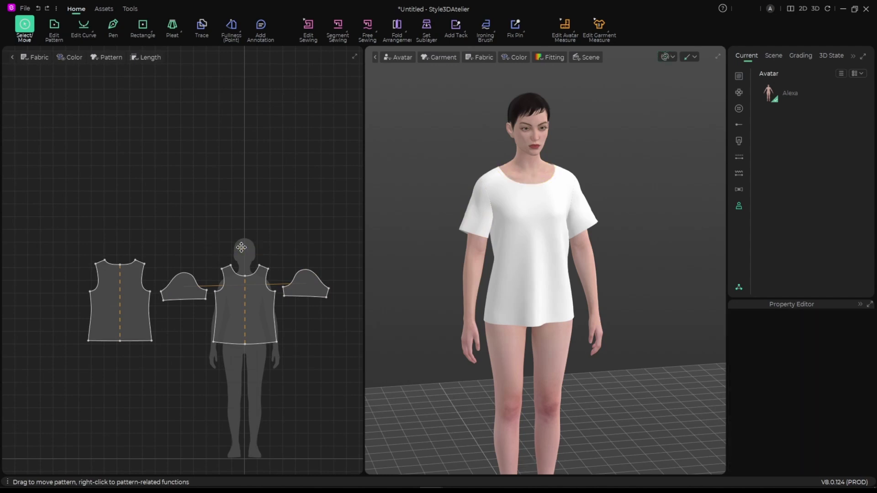
# Simulate the T-shirt without its neckband so it settles on the avatar, and stop the simulation.
pyautogui.press('space')
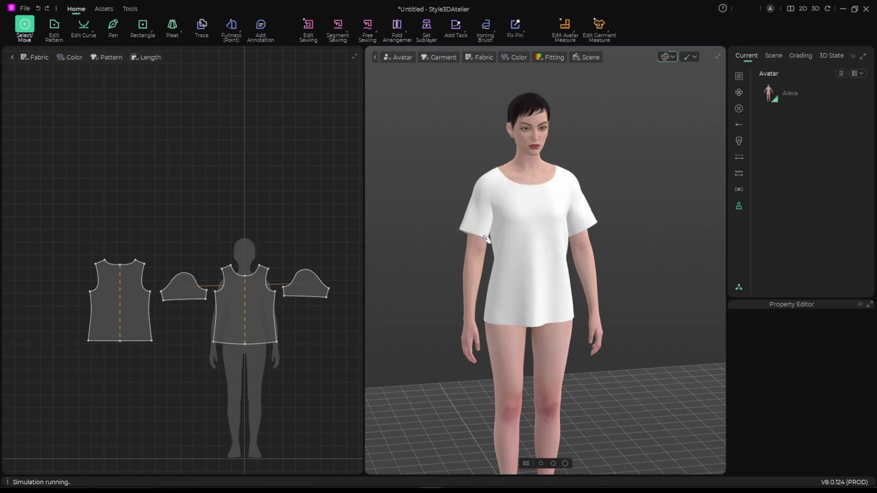
pyautogui.scroll(5, 206, 267)
pyautogui.press('space')
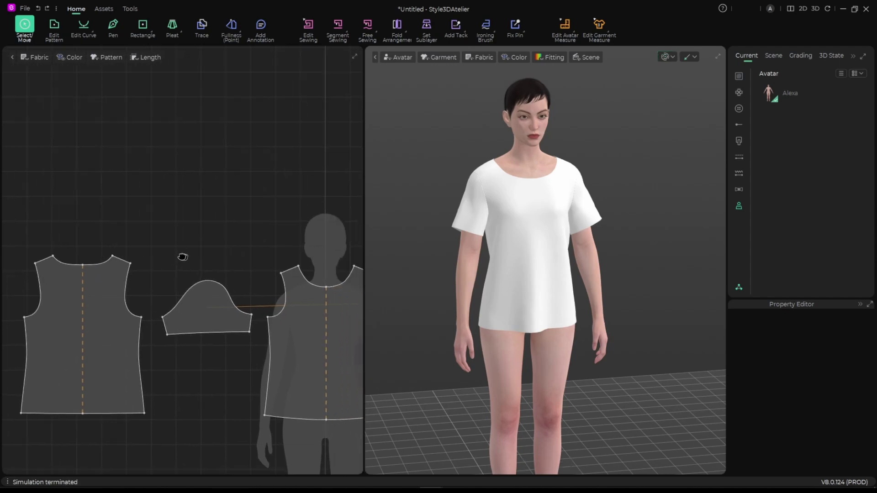
# Move the symmetric shoulder-neck points of the front body piece inward to narrow its neckline.
pyautogui.scroll(5, 183, 247)
pyautogui.scroll(-6, 232, 252)
pyautogui.moveTo(231, 252); pyautogui.dragTo(211, 252, button='middle')
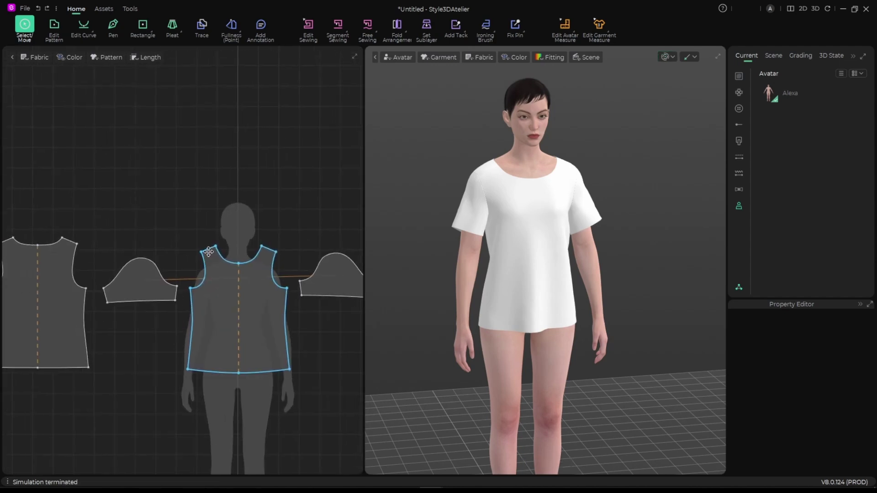
pyautogui.press('z')
pyautogui.scroll(3, 226, 256)
pyautogui.scroll(1, 226, 257)
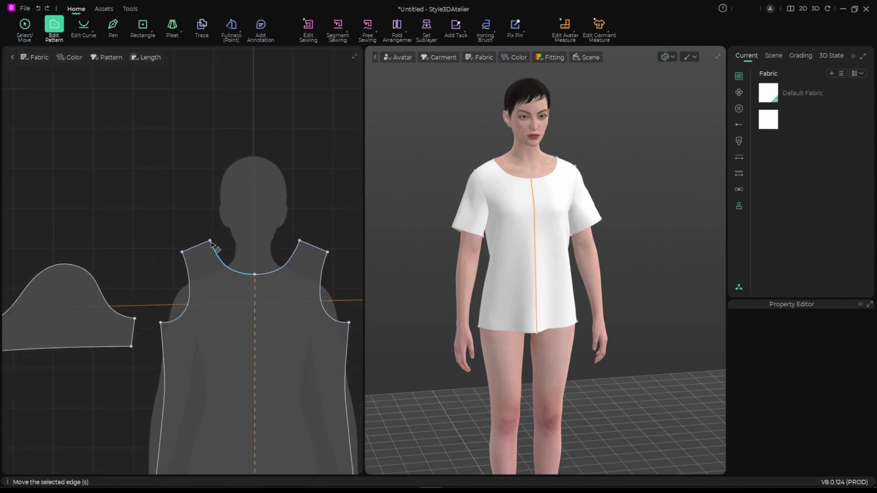
pyautogui.click(211, 244)
pyautogui.click(211, 242)
# Move the back piece's shoulder-neck points inward to narrow its neckline as well, and simulate the T-shirt.
pyautogui.scroll(-5, 218, 287)
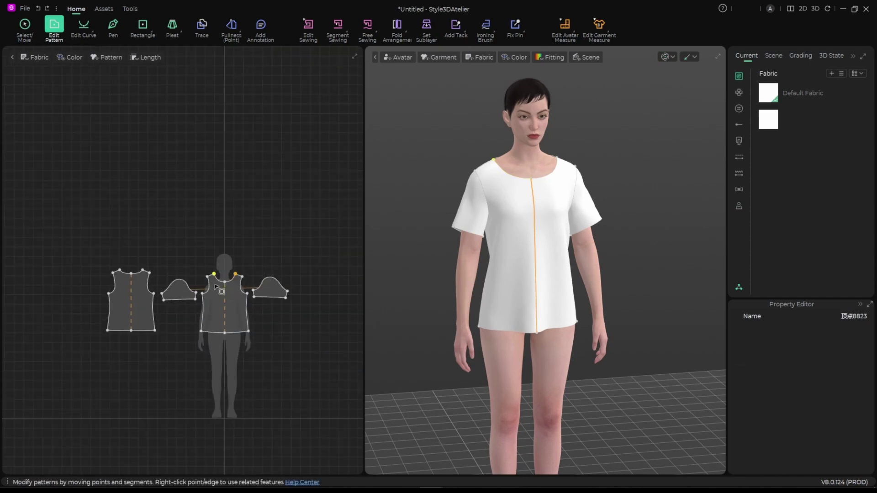
pyautogui.scroll(5, 163, 274)
pyautogui.scroll(2, 163, 274)
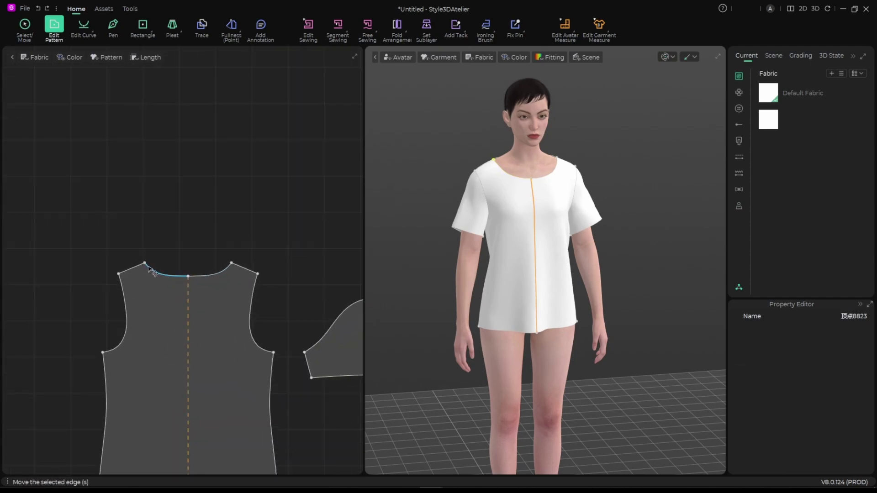
pyautogui.moveTo(144, 264); pyautogui.dragTo(156, 264)
pyautogui.press('space')
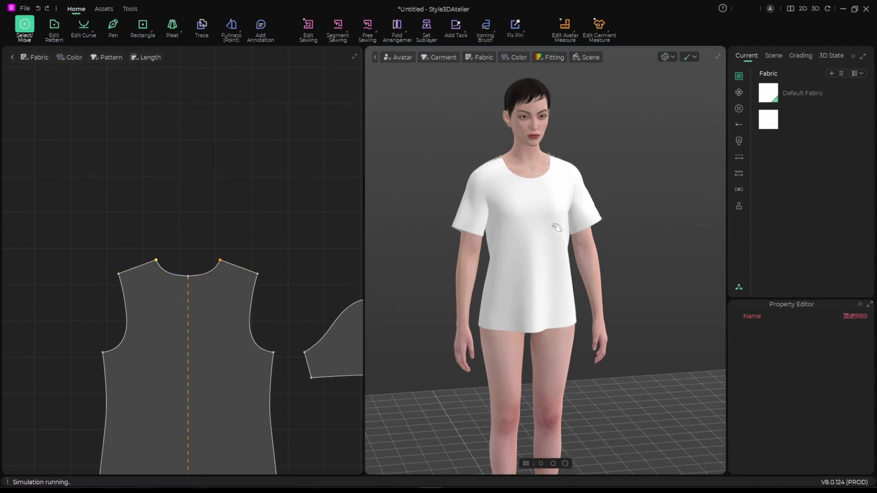
# Raise the centre point of the front piece's neckline to make the neck opening shallower.
pyautogui.scroll(-4, 224, 281)
pyautogui.scroll(7, 190, 264)
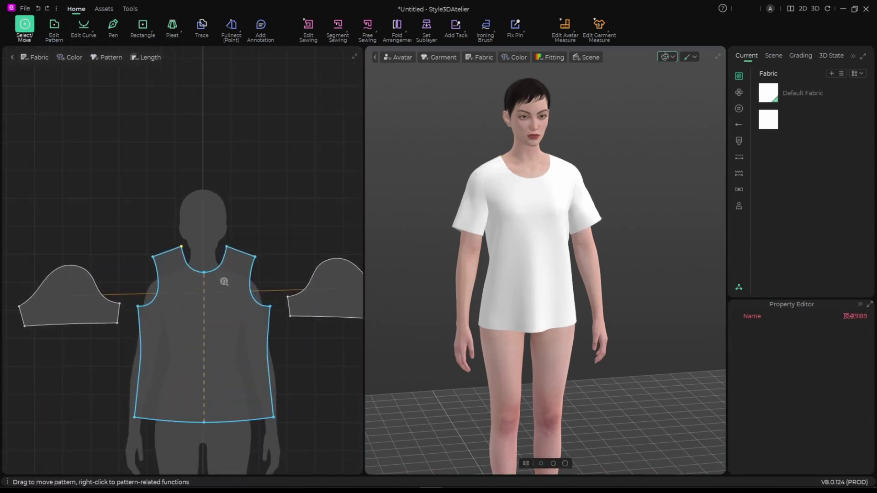
pyautogui.click(210, 255)
pyautogui.press('z')
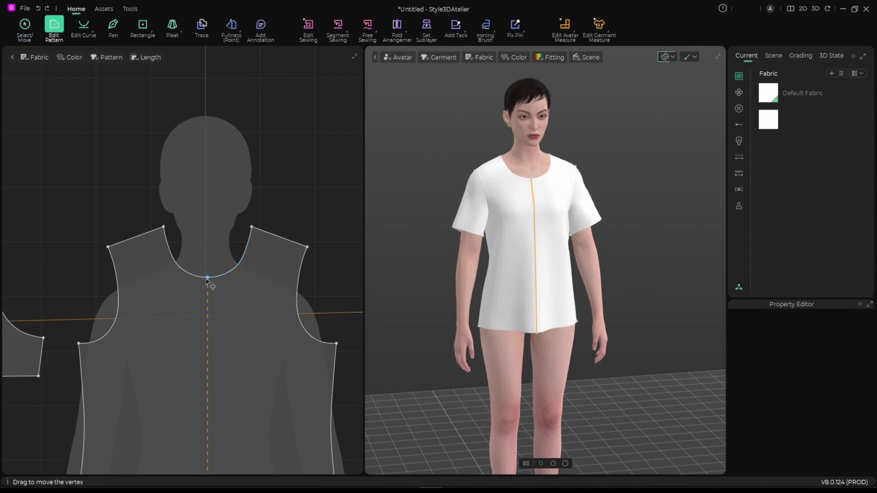
pyautogui.moveTo(208, 277); pyautogui.dragTo(209, 263)
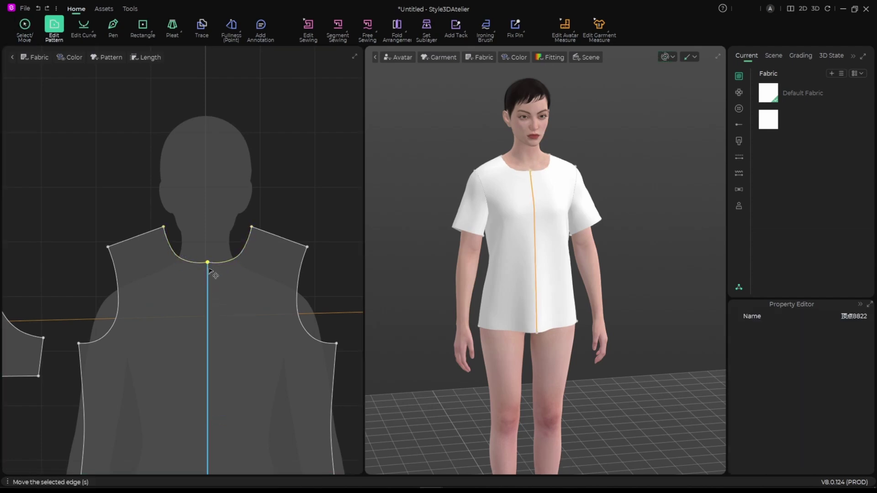
# Smooth the front neckline with Edit Curve by adjusting the curve points on both sides of the centre.
pyautogui.scroll(4, 192, 256)
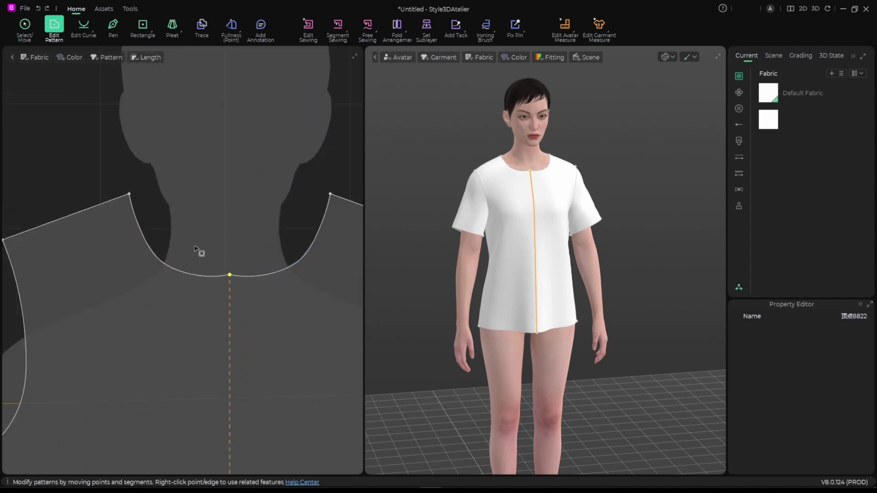
pyautogui.press('v')
pyautogui.moveTo(204, 280); pyautogui.dragTo(160, 264)
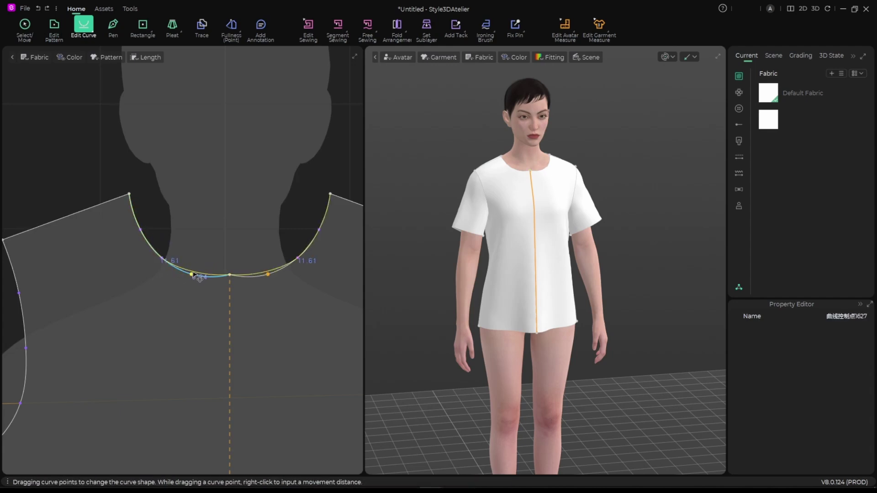
pyautogui.moveTo(193, 274); pyautogui.dragTo(194, 272)
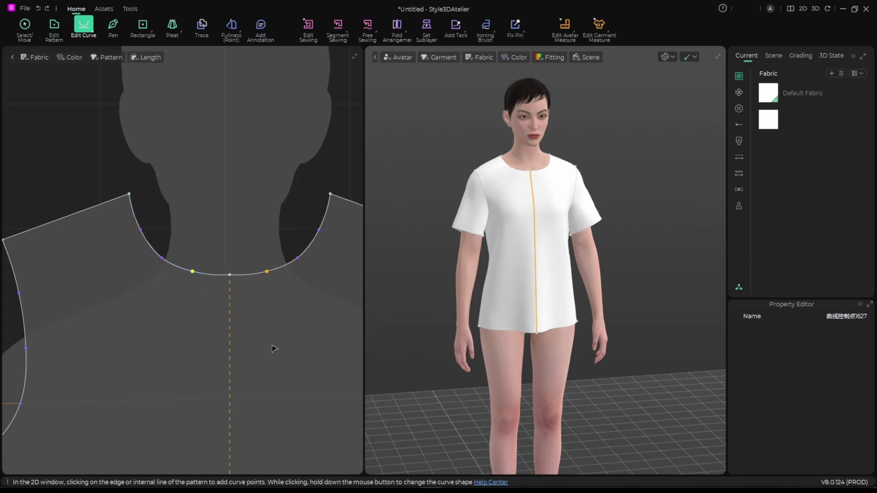
pyautogui.scroll(-5, 274, 348)
pyautogui.scroll(5, 229, 296)
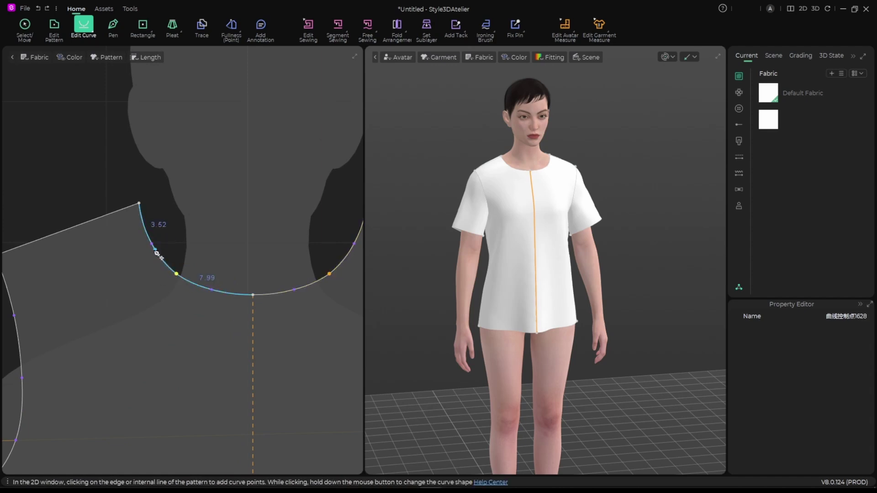
# Select the back neckline's curve points together with its centre point and move them up to raise the back neckline.
pyautogui.scroll(-6, 226, 303)
pyautogui.scroll(6, 272, 326)
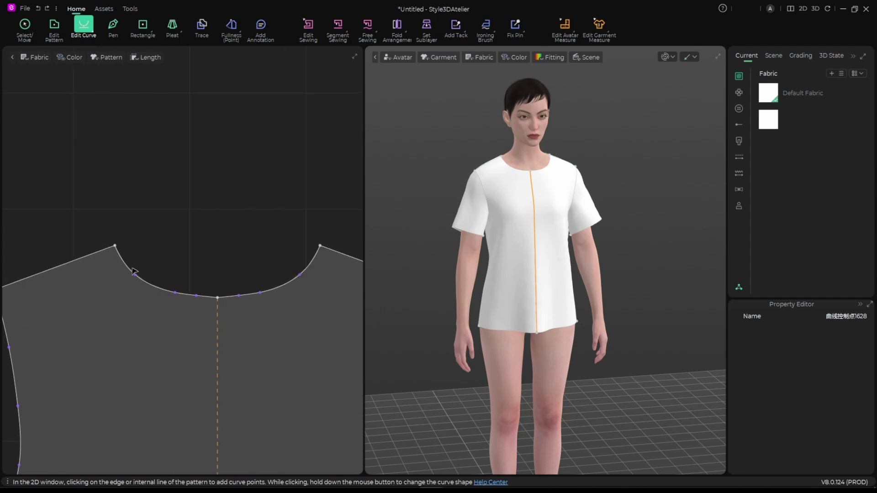
pyautogui.moveTo(146, 269); pyautogui.dragTo(233, 305)
pyautogui.moveTo(300, 330); pyautogui.dragTo(300, 330)
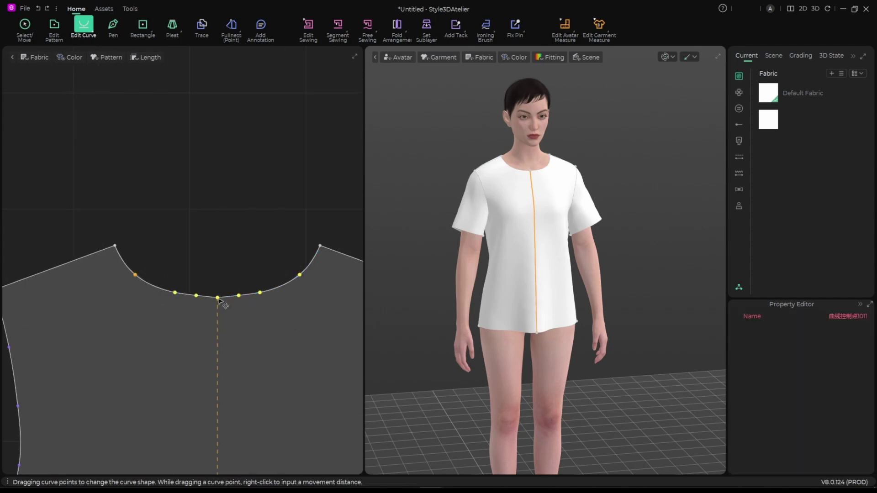
pyautogui.moveTo(218, 298); pyautogui.dragTo(220, 280)
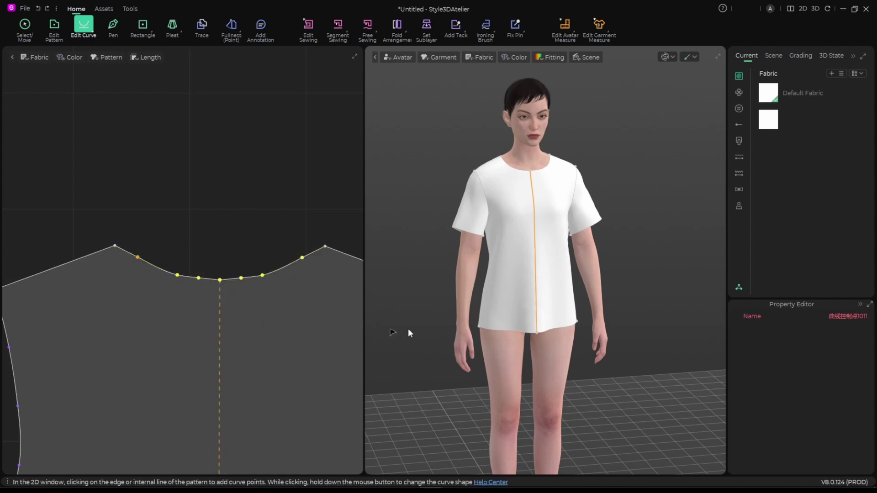
# Simulate the T-shirt with the edited necklines and check the result from the front.
pyautogui.scroll(5, 534, 251)
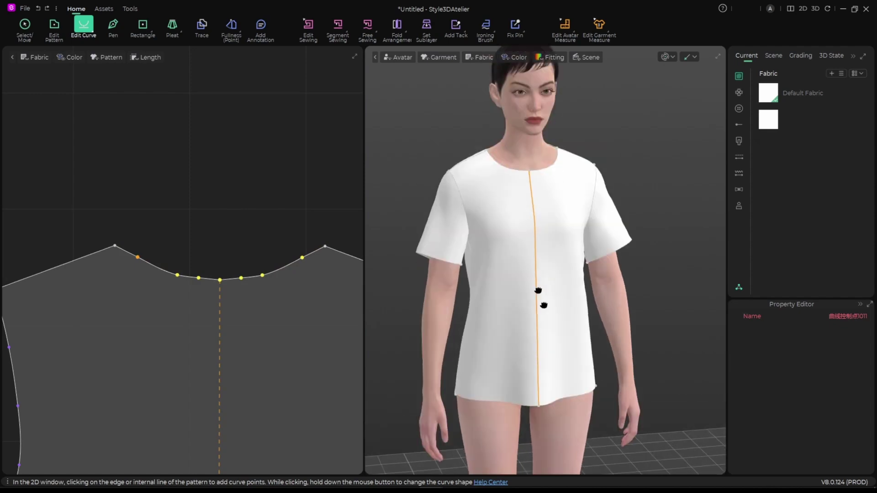
pyautogui.moveTo(544, 305); pyautogui.dragTo(582, 407, button='middle')
pyautogui.scroll(2, 602, 382)
pyautogui.moveTo(603, 380); pyautogui.dragTo(589, 381, button='right')
pyautogui.press('space')
pyautogui.scroll(-2, 569, 377)
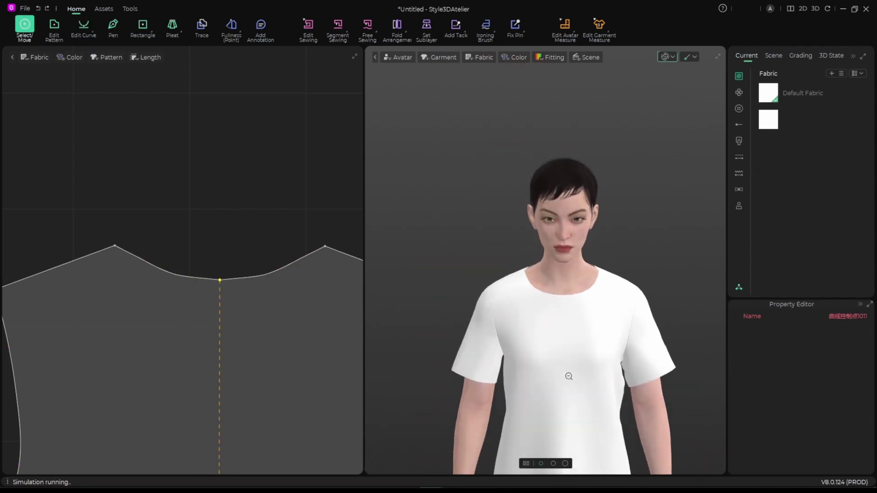
pyautogui.scroll(-1, 568, 377)
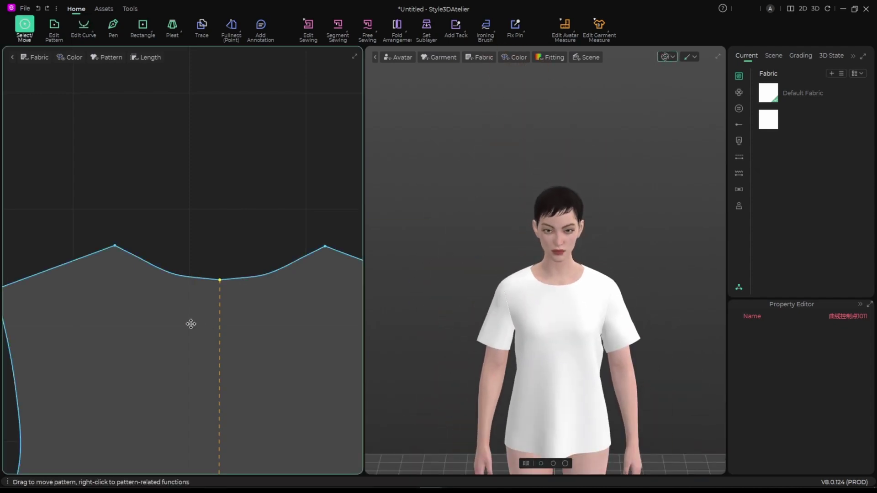
# Select all four T-shirt pattern pieces, scale them up together in 2D and simulate the larger fit.
pyautogui.scroll(-8, 192, 320)
pyautogui.scroll(4, 190, 274)
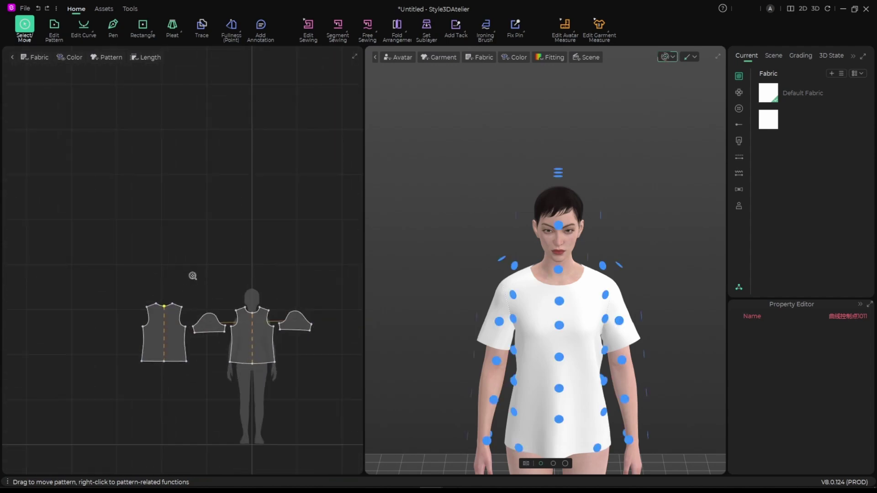
pyautogui.moveTo(203, 309); pyautogui.dragTo(164, 245, button='middle')
pyautogui.moveTo(99, 213); pyautogui.dragTo(323, 347)
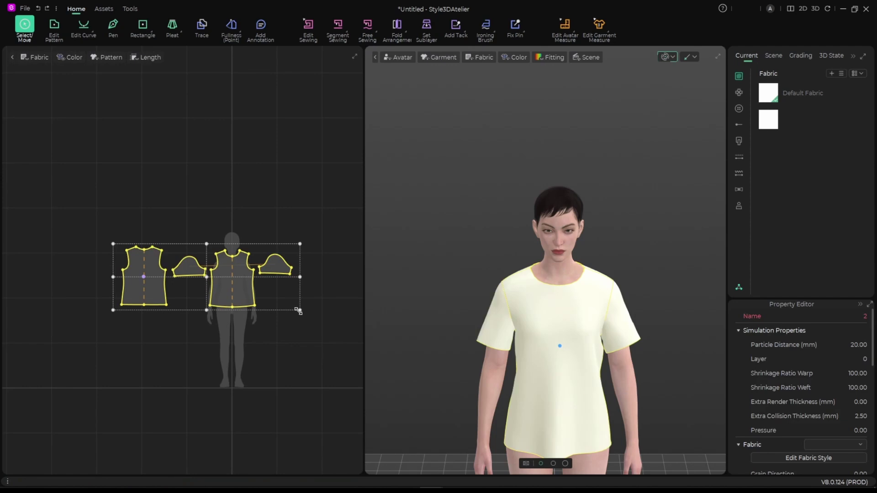
pyautogui.moveTo(298, 311); pyautogui.dragTo(309, 317)
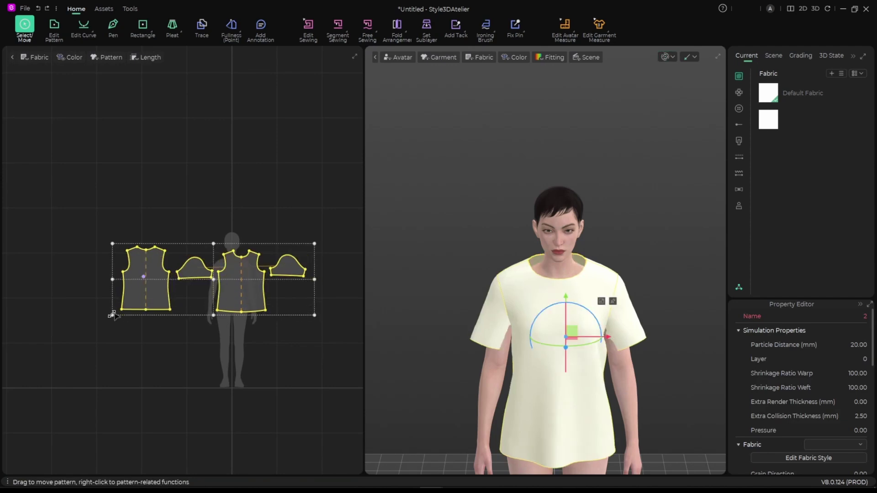
pyautogui.moveTo(113, 315); pyautogui.dragTo(98, 321)
pyautogui.press('space')
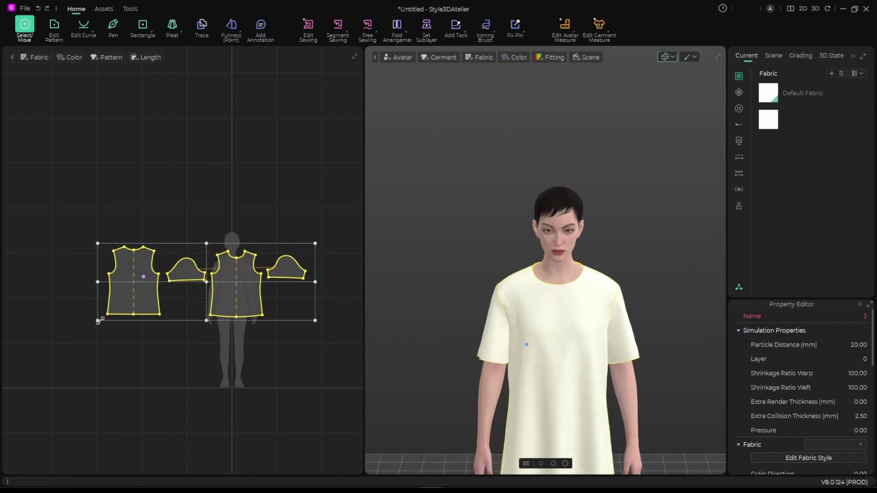
# Scale the selected T-shirt pieces up once more, simulate the oversized fit and inspect it closely around the neck.
pyautogui.press('space')
pyautogui.moveTo(611, 365); pyautogui.dragTo(592, 276, button='middle')
pyautogui.moveTo(592, 276); pyautogui.dragTo(549, 326, button='right')
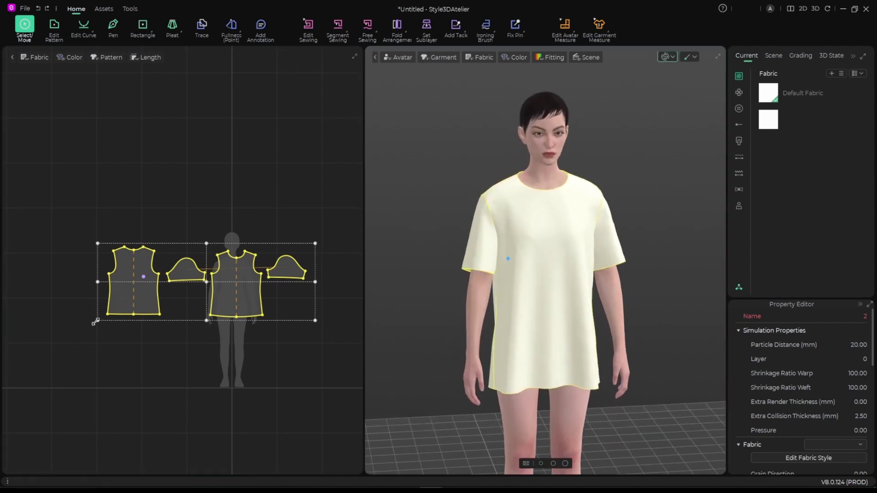
pyautogui.moveTo(98, 320); pyautogui.dragTo(83, 326)
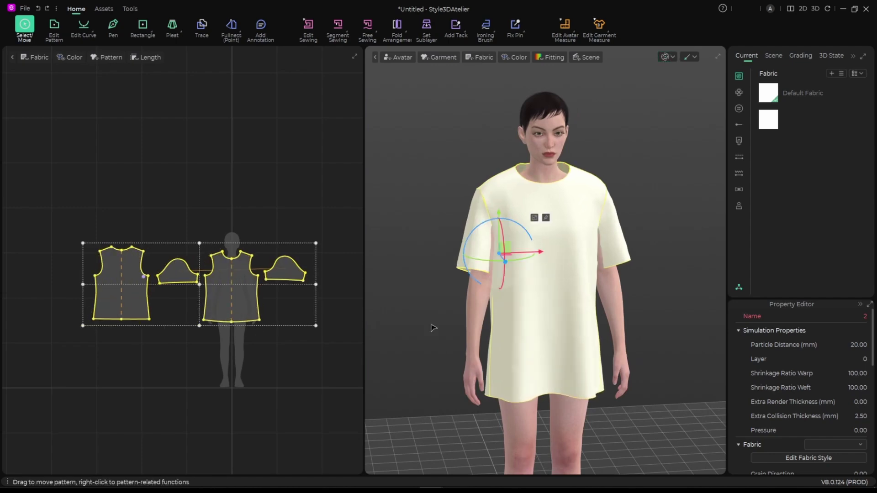
pyautogui.press('space')
pyautogui.moveTo(662, 378); pyautogui.dragTo(498, 276, button='right')
pyautogui.moveTo(482, 264); pyautogui.dragTo(483, 285)
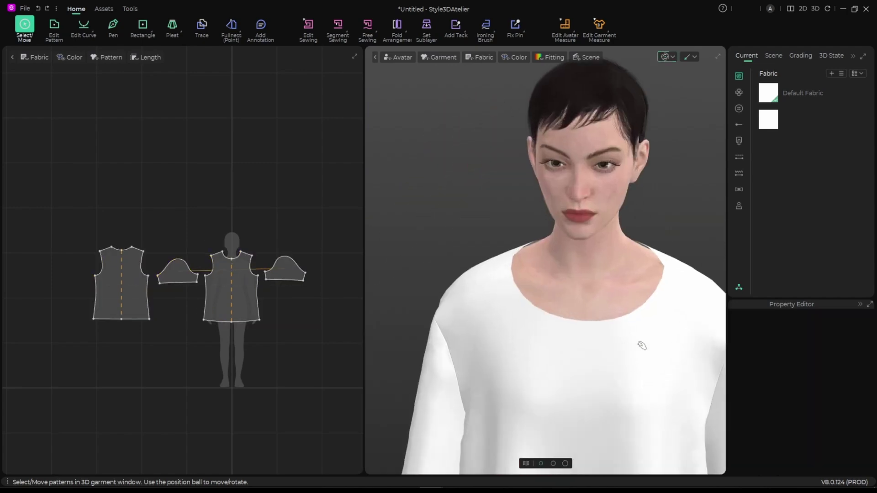
pyautogui.moveTo(642, 346)
pyautogui.mouseDown(button='right')
pyautogui.moveTo(539, 335)
pyautogui.moveTo(646, 349)
pyautogui.mouseUp(button='right')
pyautogui.scroll(10, 202, 240)
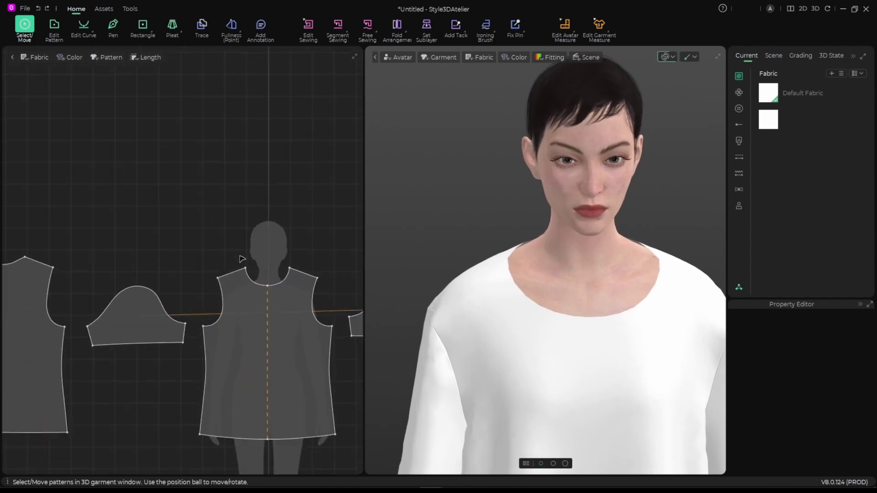
# Offset the front neckline outline by 1.50 cm with Direction set to Extend and Create Internal Line enabled.
pyautogui.press('z')
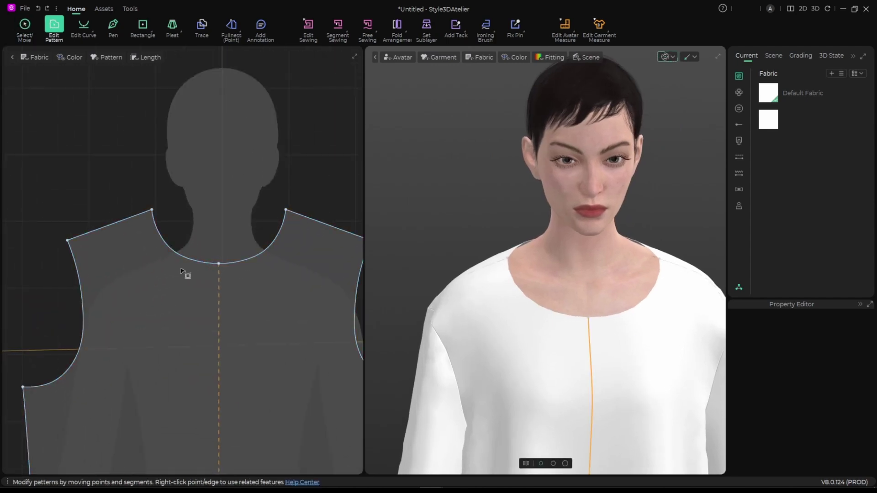
pyautogui.click(195, 264)
pyautogui.click(199, 269)
pyautogui.click(200, 261)
pyautogui.rightClick(196, 261)
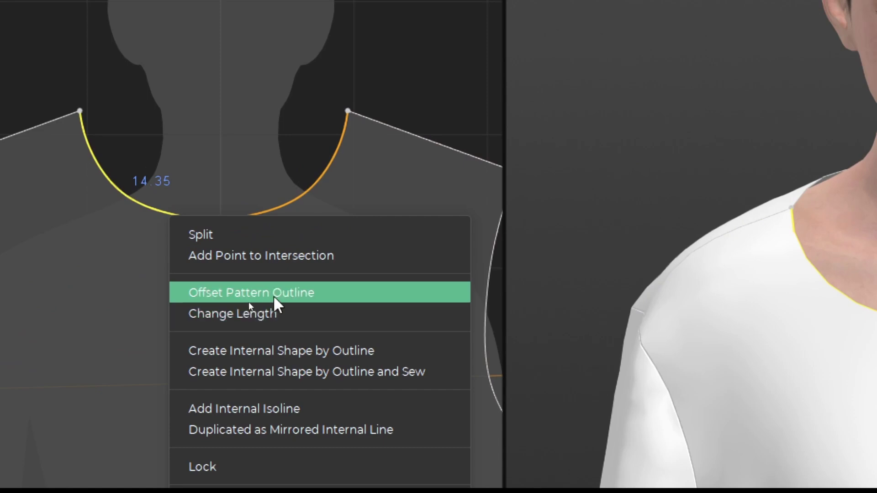
pyautogui.click(273, 295)
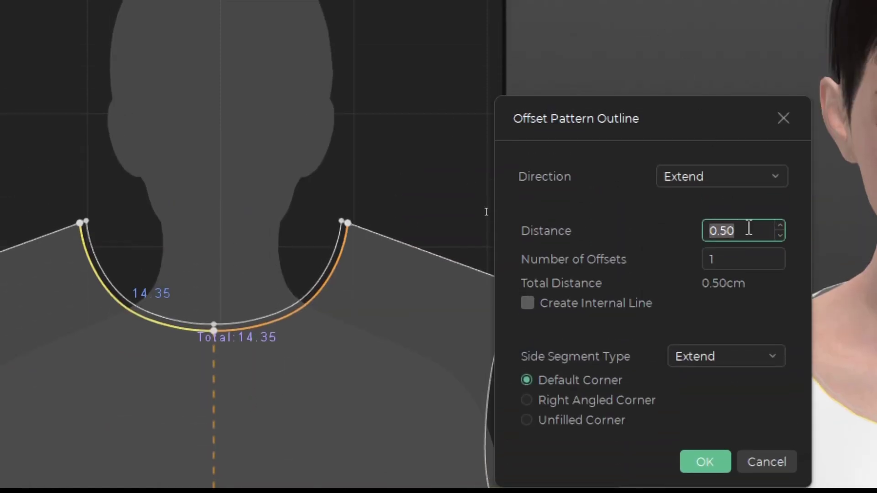
pyautogui.scroll(3, 779, 226)
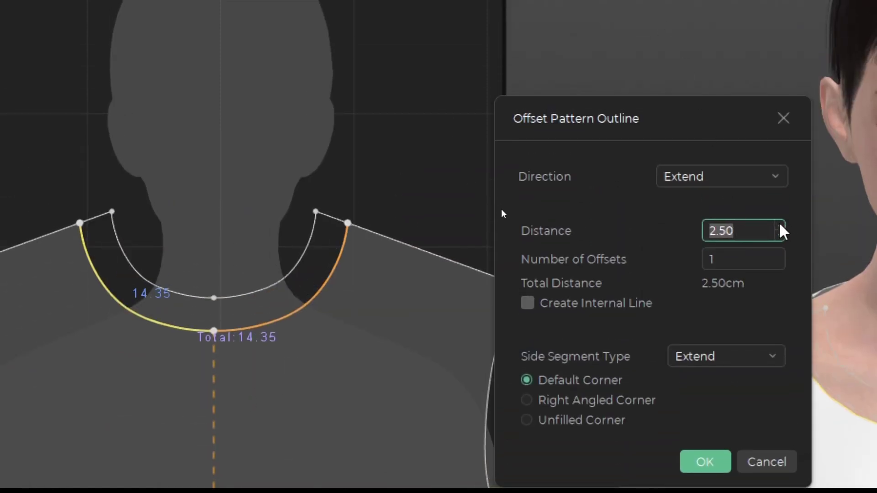
pyautogui.scroll(-2, 778, 233)
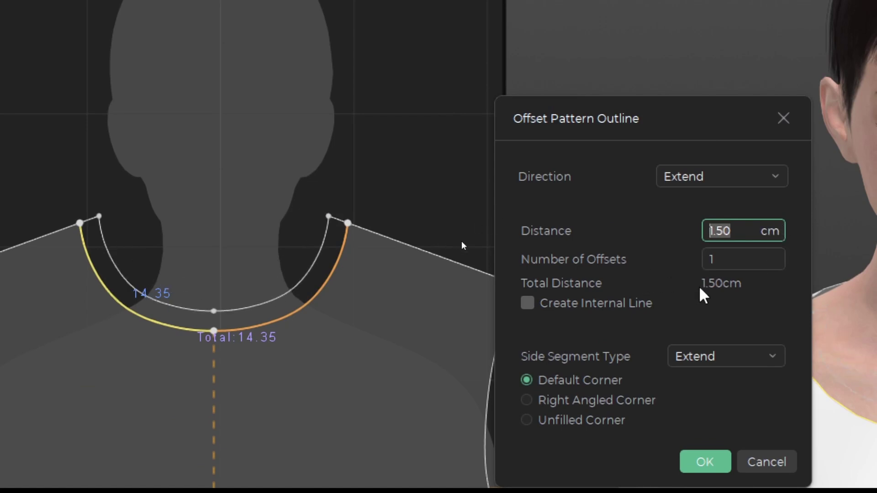
pyautogui.click(529, 303)
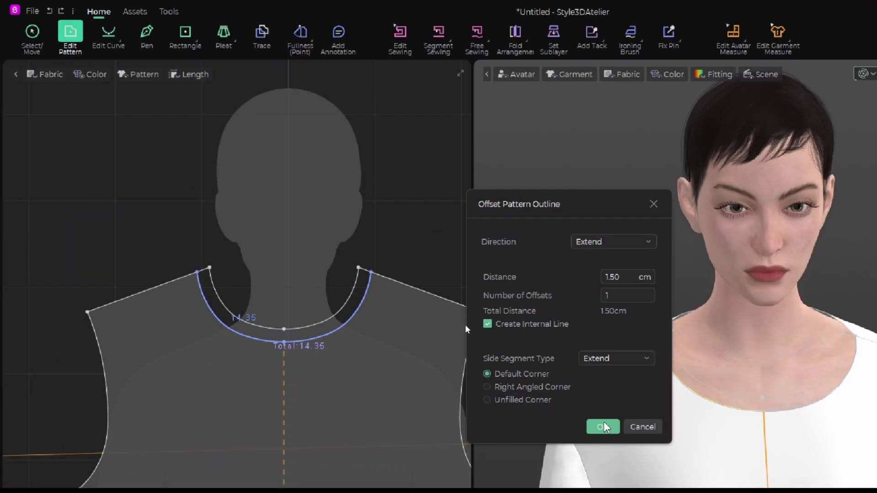
pyautogui.click(706, 450)
# Offset the back neckline outline by 1.50 cm with Direction set to Extend and Create Internal Line enabled.
pyautogui.scroll(-5, 274, 293)
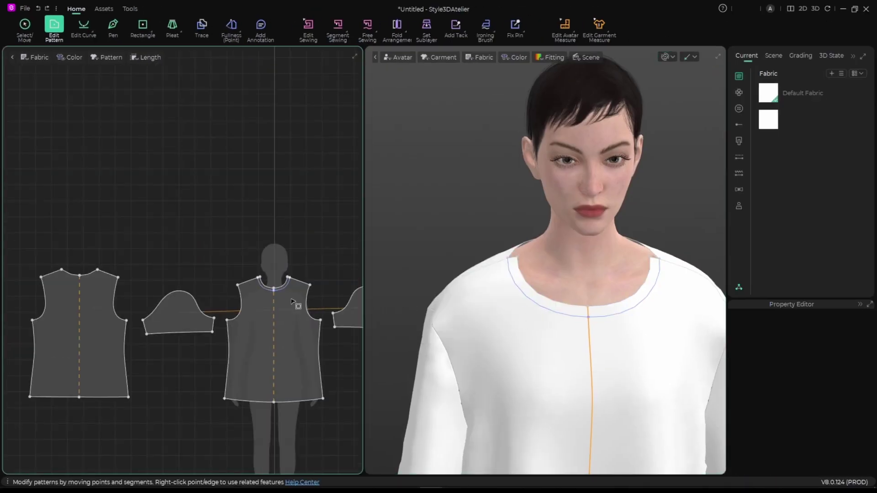
pyautogui.scroll(6, 141, 286)
pyautogui.click(141, 284)
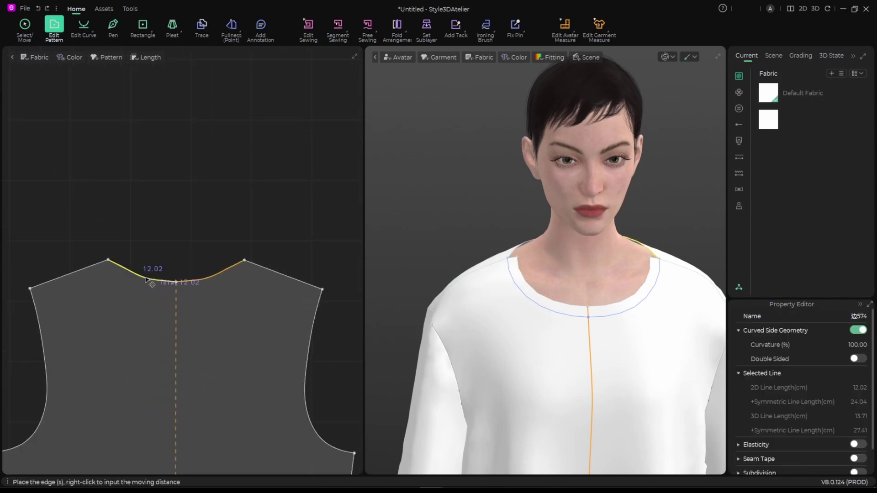
pyautogui.rightClick(145, 277)
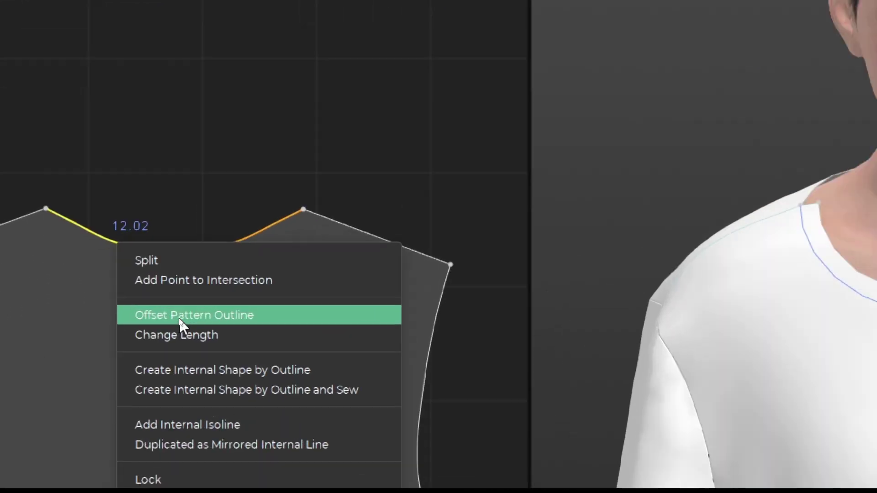
pyautogui.click(179, 317)
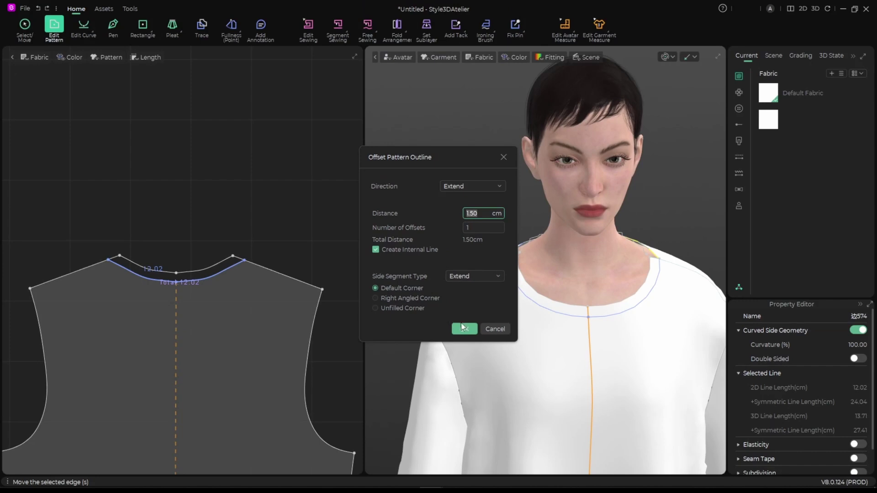
pyautogui.click(464, 329)
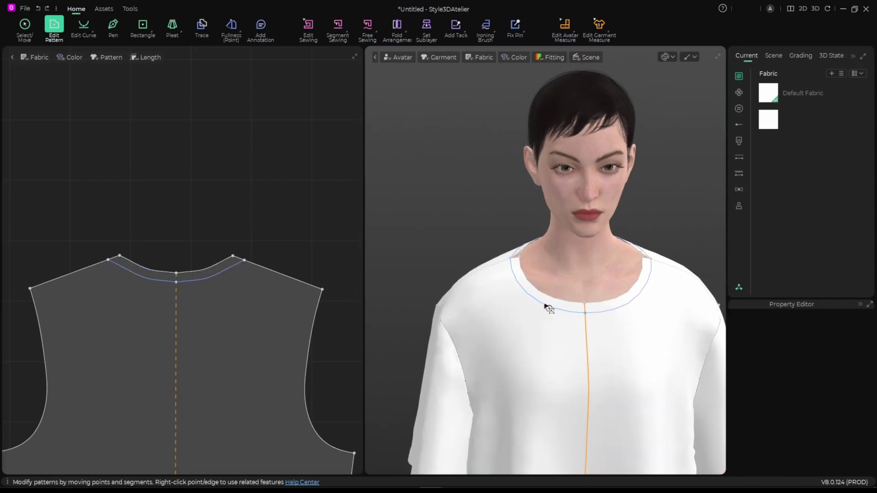
# Simulate the T-shirt with both neckline extensions and inspect how they close at the shoulder seam and around the neck.
pyautogui.scroll(3, 498, 297)
pyautogui.moveTo(497, 301); pyautogui.dragTo(529, 319, button='right')
pyautogui.scroll(5, 534, 324)
pyautogui.press('space')
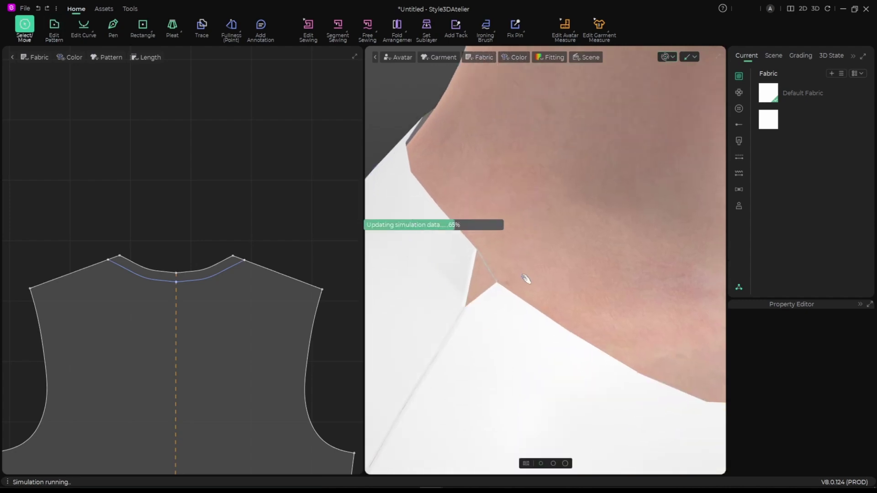
pyautogui.scroll(-8, 502, 294)
pyautogui.moveTo(510, 296); pyautogui.dragTo(509, 271, button='right')
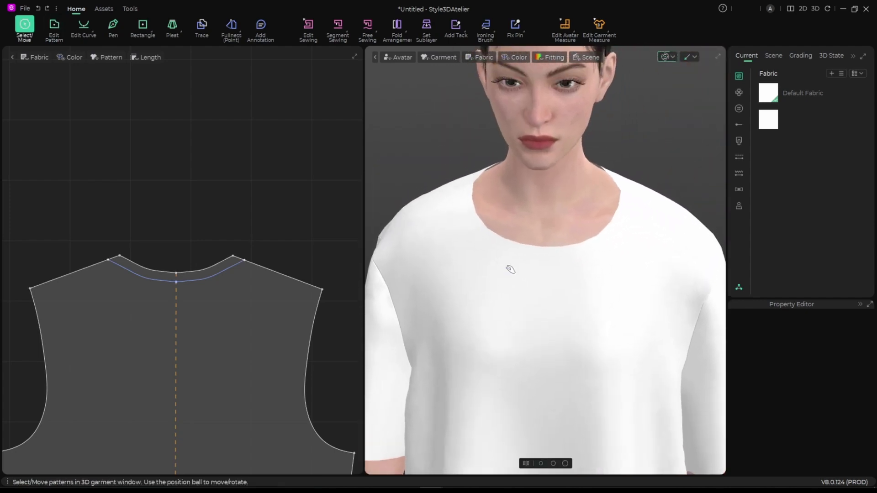
pyautogui.scroll(5, 525, 249)
pyautogui.scroll(-4, 509, 250)
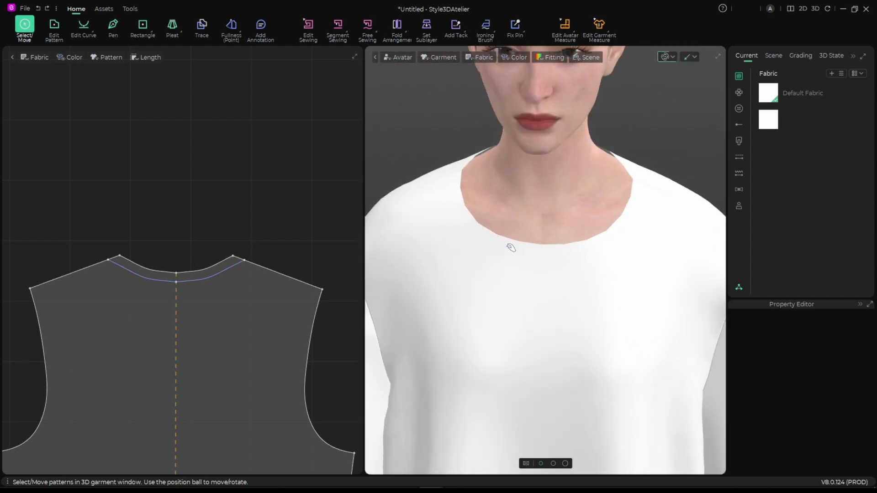
# Cut and sew the back bodice along the internal neckline curve to separate the back neckband.
pyautogui.scroll(-3, 219, 288)
pyautogui.press('z')
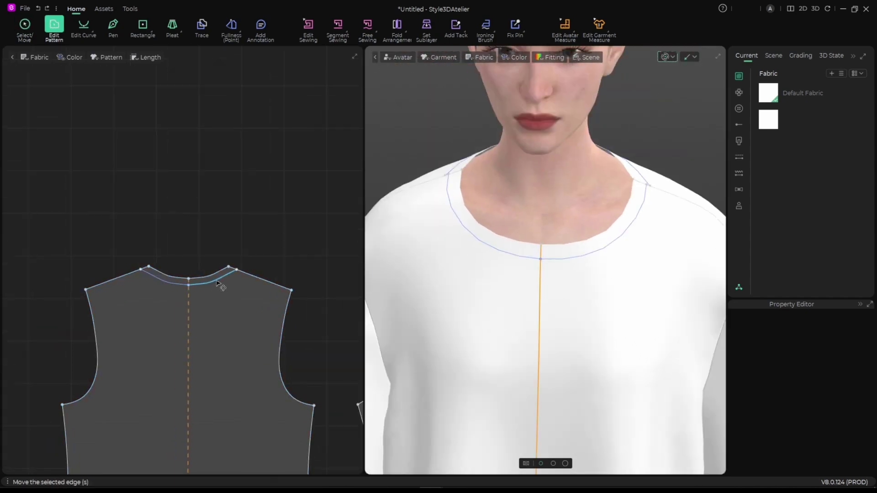
pyautogui.click(220, 283)
pyautogui.rightClick(217, 282)
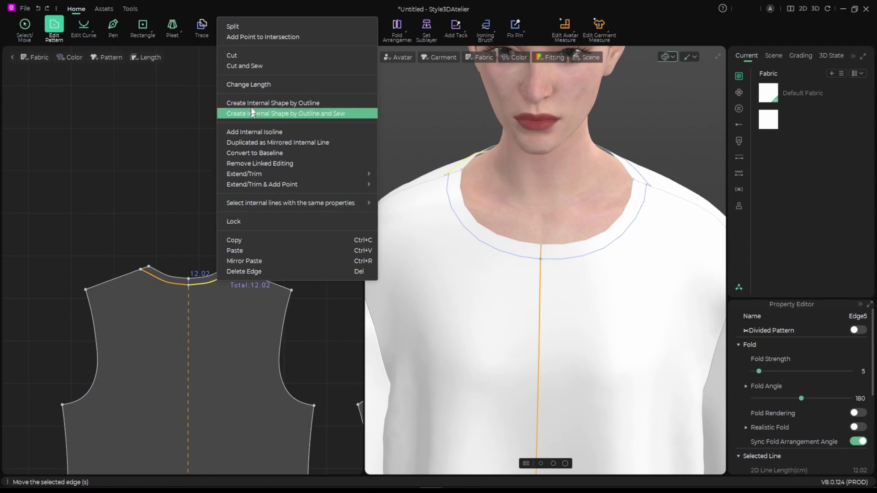
pyautogui.click(253, 66)
# Cut and sew the front bodice along its internal neckline curve to separate the front neckband.
pyautogui.scroll(-5, 238, 336)
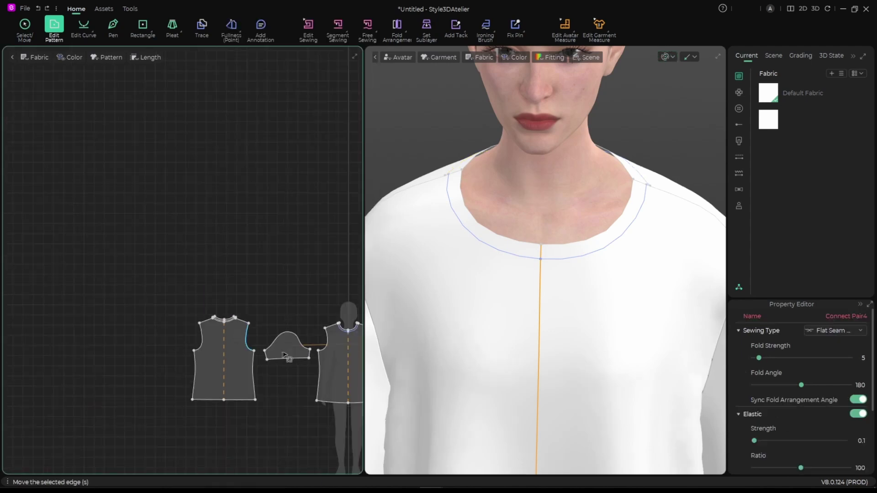
pyautogui.moveTo(358, 354); pyautogui.dragTo(259, 344, button='middle')
pyautogui.scroll(6, 246, 321)
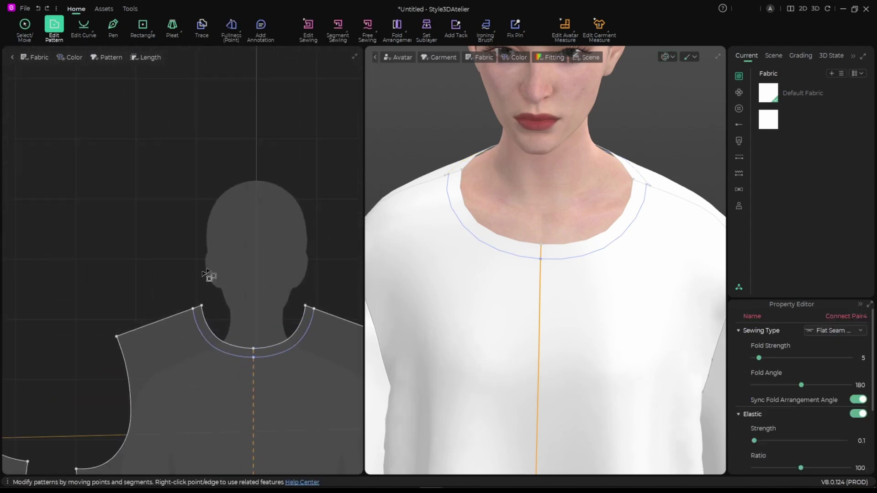
pyautogui.rightClick(227, 354)
pyautogui.click(262, 137)
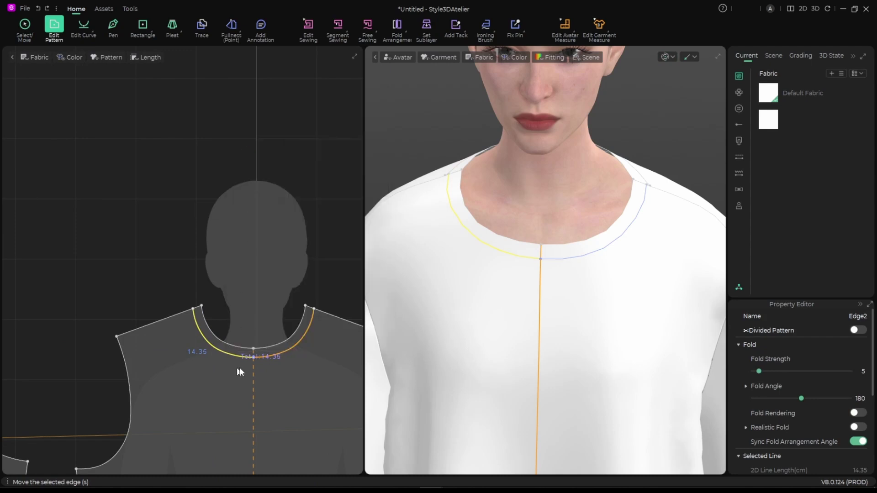
# Move the front and back neckband pieces up, away from their bodice pieces, in the 2D layout.
pyautogui.scroll(-6, 249, 359)
pyautogui.moveTo(268, 376); pyautogui.dragTo(250, 374, button='middle')
pyautogui.press('q')
pyautogui.scroll(1, 239, 354)
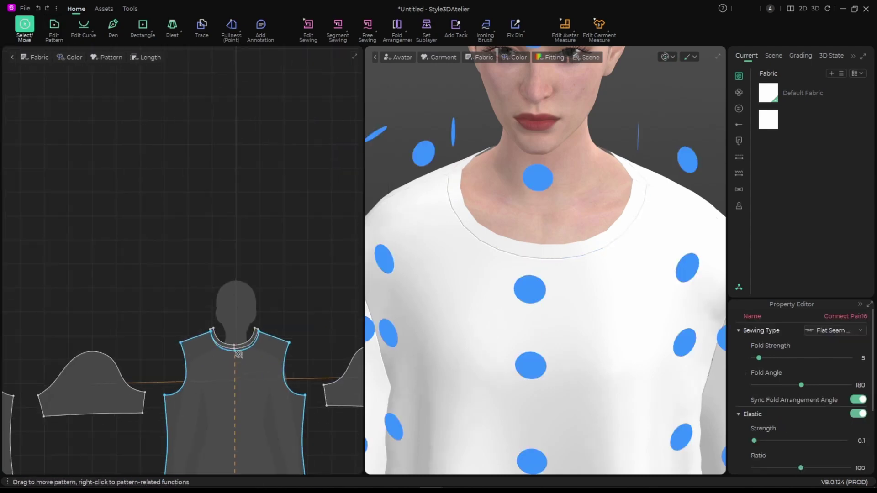
pyautogui.scroll(-6, 521, 366)
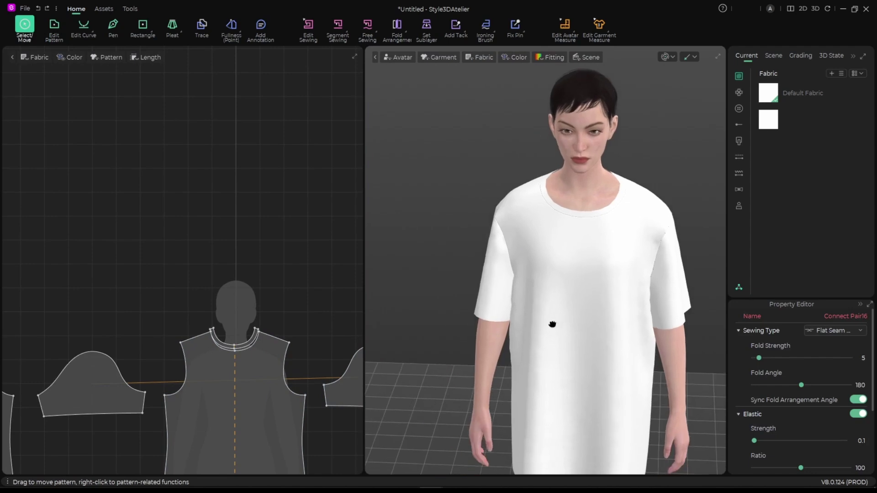
pyautogui.scroll(2, 248, 341)
pyautogui.scroll(-2, 247, 348)
pyautogui.click(200, 352)
pyautogui.scroll(-3, 201, 355)
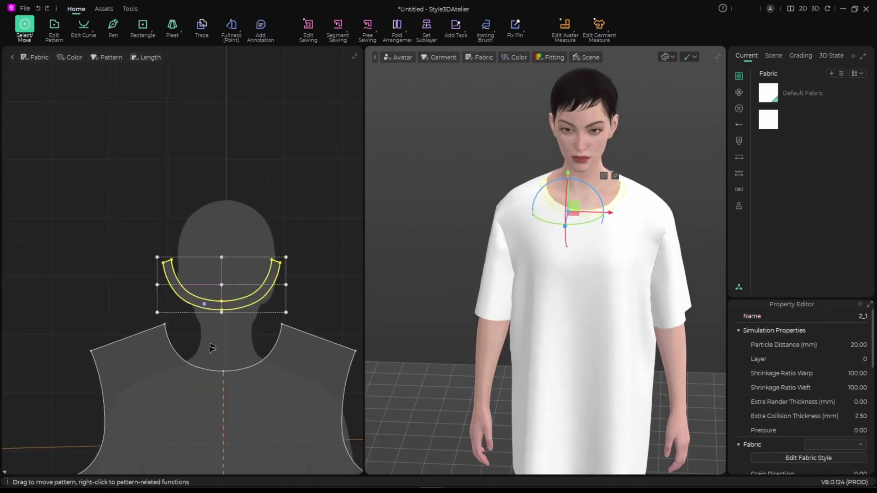
pyautogui.scroll(5, 201, 352)
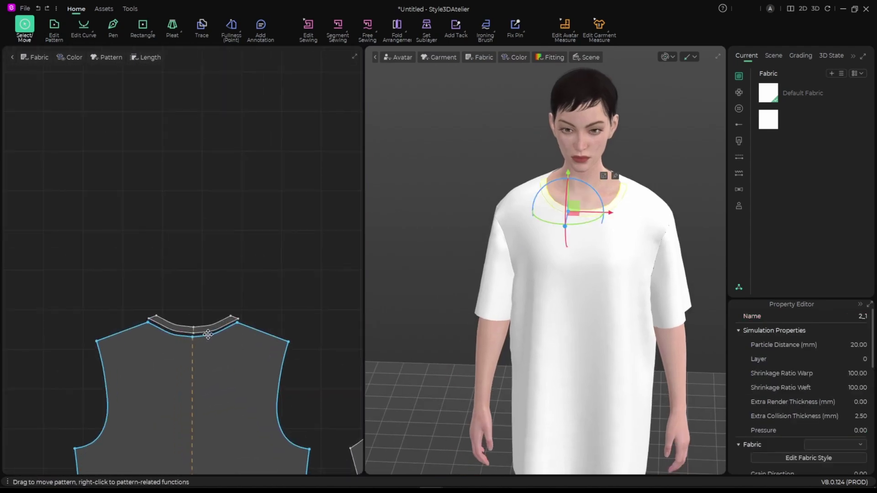
pyautogui.moveTo(209, 331); pyautogui.dragTo(209, 304)
pyautogui.scroll(-6, 234, 361)
pyautogui.moveTo(258, 376); pyautogui.dragTo(194, 360, button='middle')
pyautogui.scroll(-2, 195, 359)
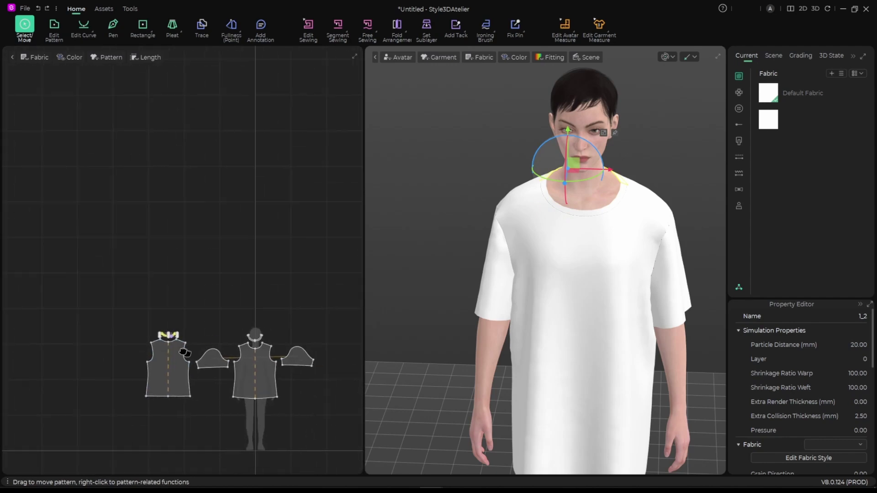
pyautogui.scroll(5, 233, 342)
pyautogui.scroll(2, 228, 341)
pyautogui.scroll(-6, 224, 334)
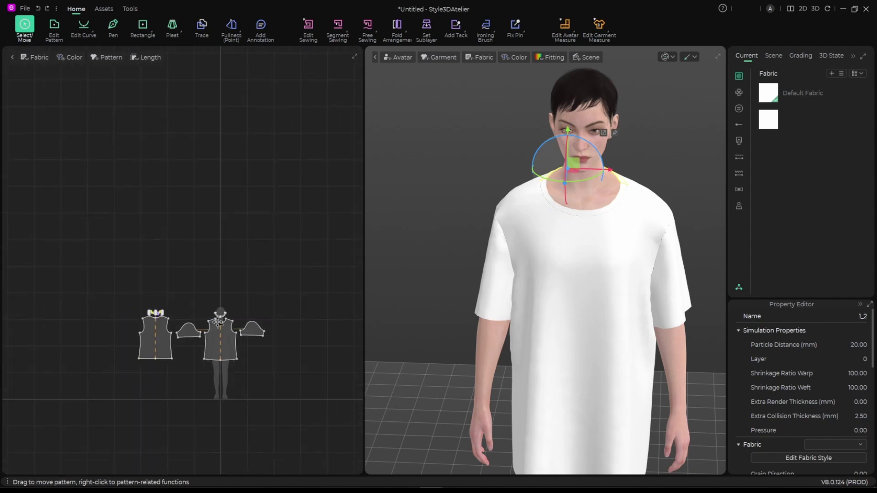
pyautogui.scroll(2, 219, 326)
pyautogui.moveTo(224, 357); pyautogui.dragTo(226, 337, button='middle')
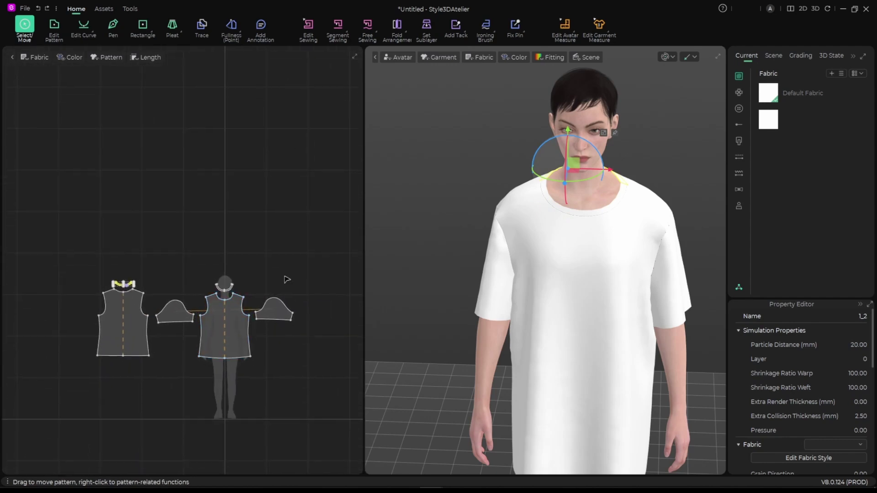
pyautogui.click(201, 263)
pyautogui.scroll(10, 248, 269)
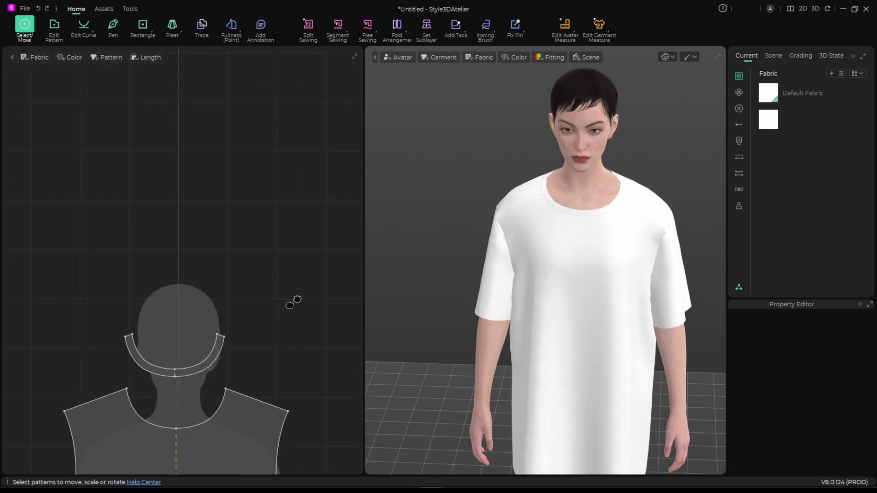
pyautogui.click(220, 301)
pyautogui.rightClick(220, 301)
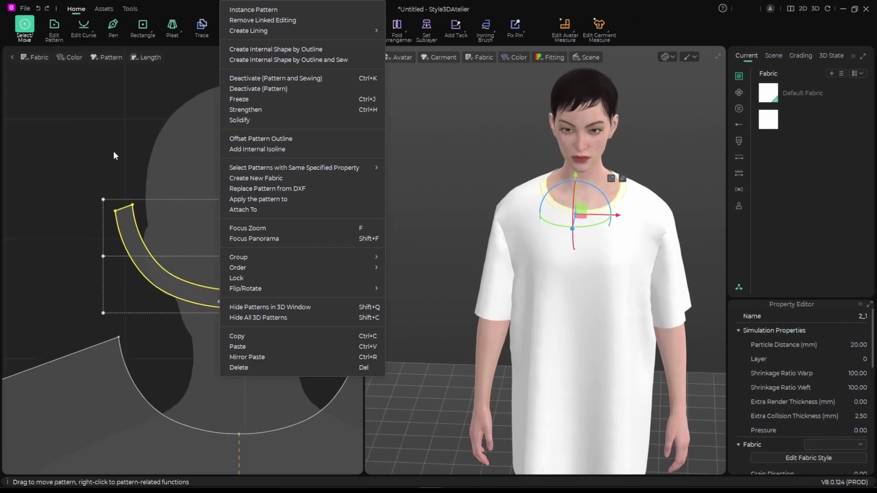
pyautogui.scroll(-6, 114, 155)
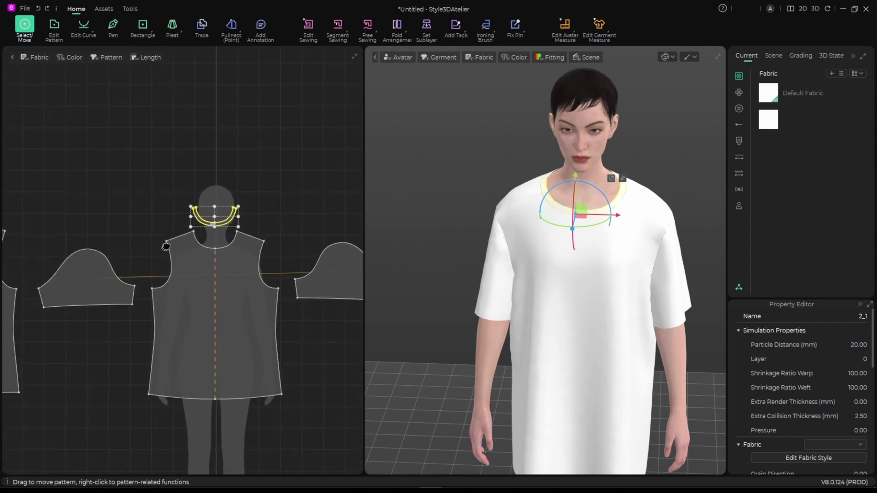
pyautogui.scroll(-5, 112, 217)
# Select all T-shirt pattern pieces, create an inside lining for them and place the lining pieces about 487 cm right of the originals.
pyautogui.moveTo(90, 176); pyautogui.dragTo(294, 347)
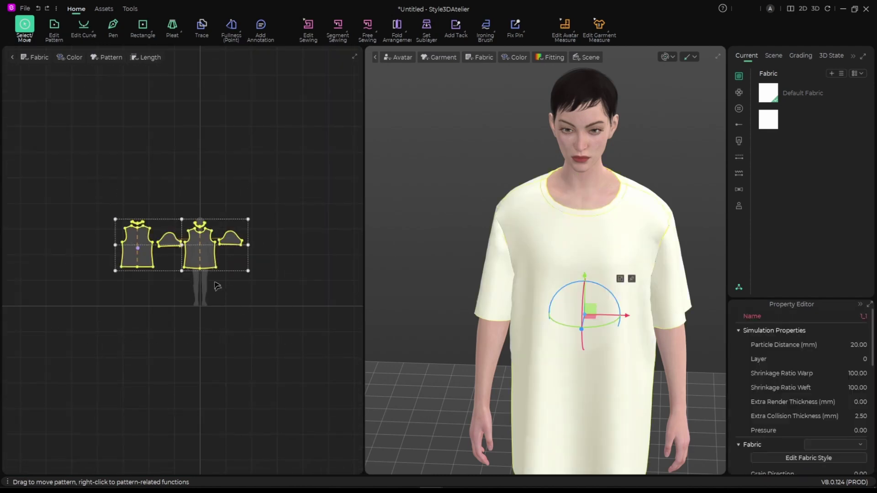
pyautogui.scroll(5, 217, 286)
pyautogui.rightClick(204, 223)
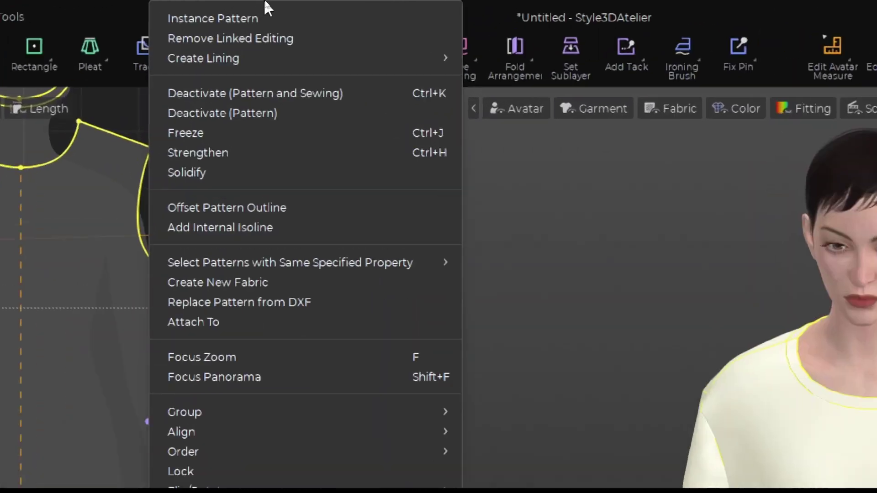
pyautogui.moveTo(251, 59)
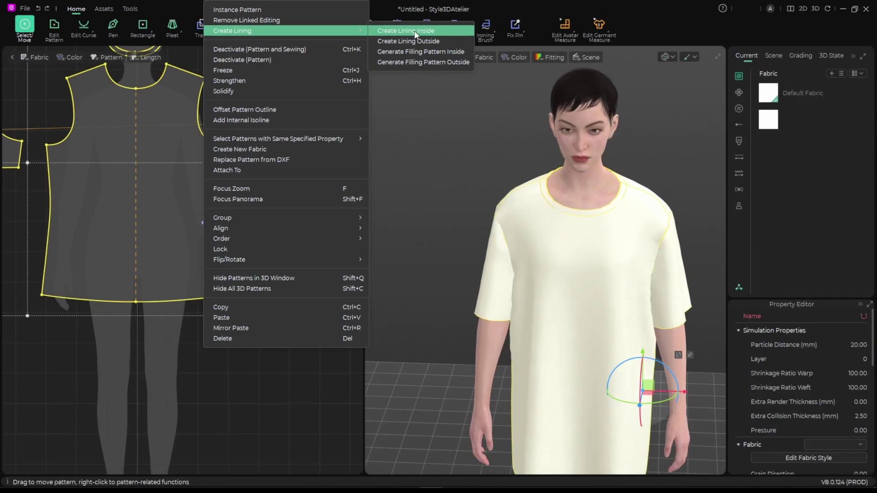
pyautogui.click(576, 64)
pyautogui.scroll(-4, 154, 234)
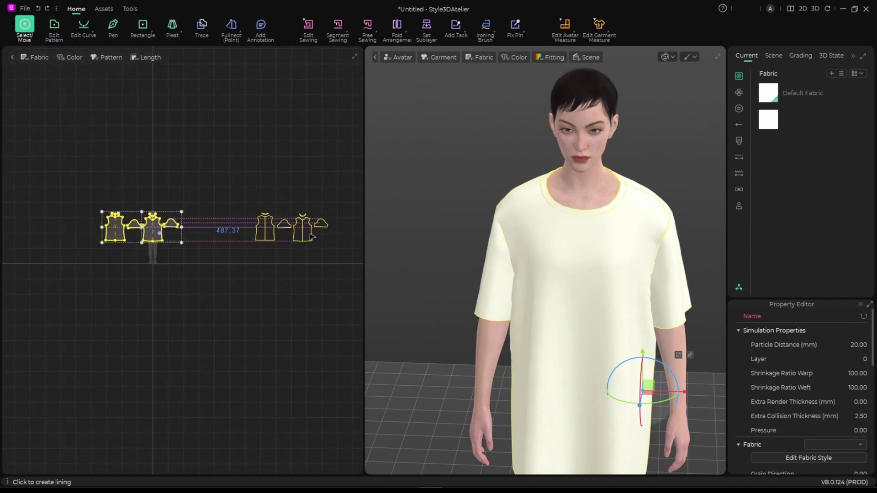
pyautogui.click(311, 237)
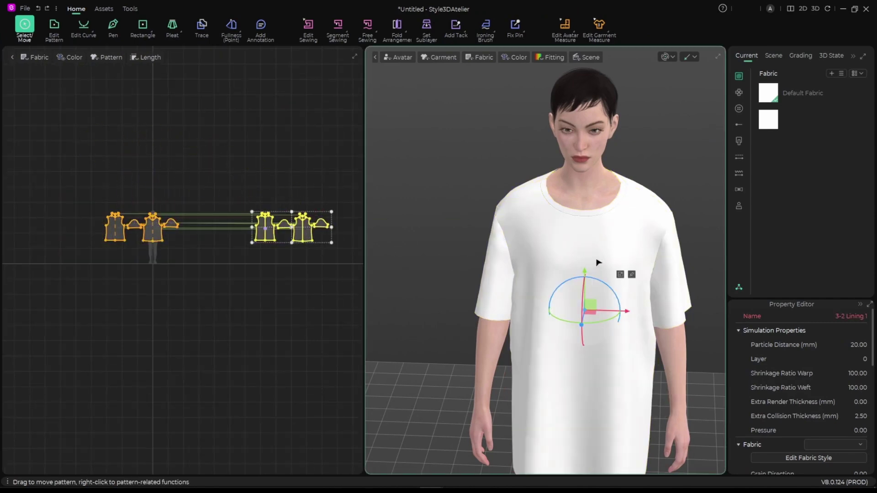
# Simulate the lined T-shirt, check the sleeve opening up close, stop the simulation and deselect the lining pieces.
pyautogui.scroll(2, 598, 263)
pyautogui.moveTo(524, 270); pyautogui.dragTo(550, 243, button='right')
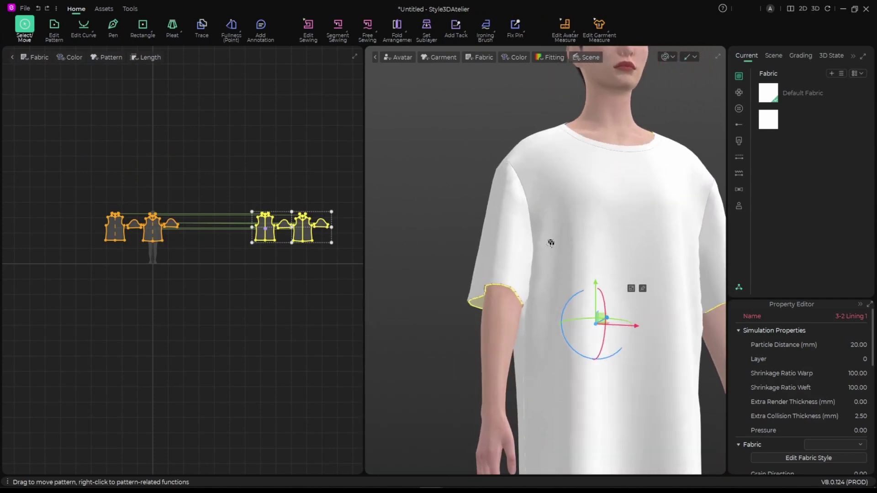
pyautogui.scroll(3, 554, 245)
pyautogui.scroll(3, 558, 247)
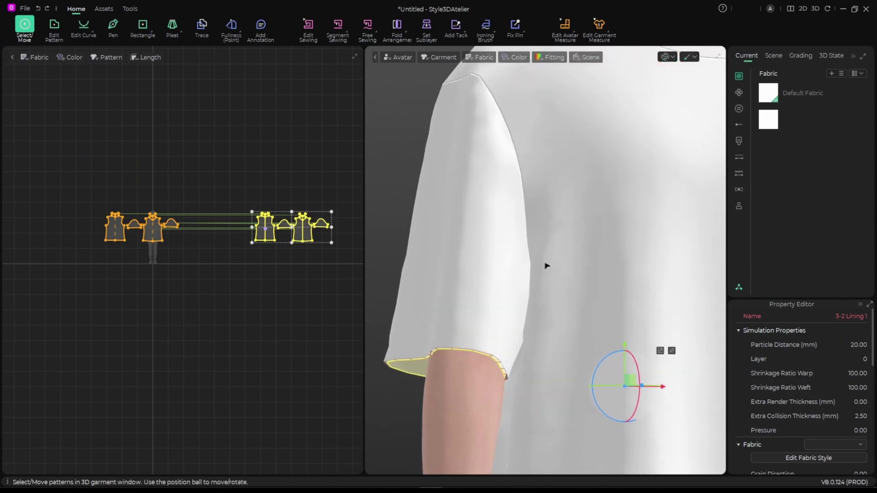
pyautogui.press('space')
pyautogui.scroll(-5, 548, 265)
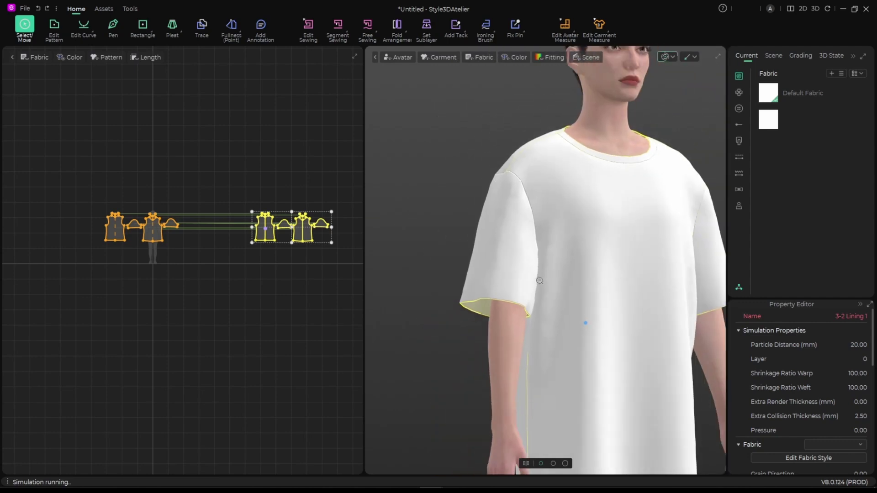
pyautogui.press('space')
pyautogui.moveTo(543, 242); pyautogui.dragTo(559, 257, button='right')
pyautogui.click(671, 156)
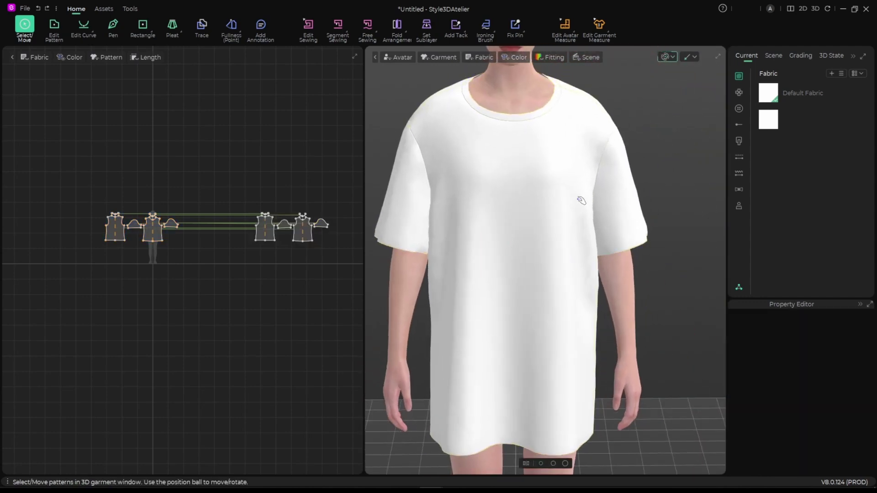
# Examine the drape of the lined T-shirt on the avatar from the side, up close and from the front.
pyautogui.moveTo(581, 201); pyautogui.dragTo(605, 286, button='middle')
pyautogui.moveTo(605, 286); pyautogui.dragTo(489, 278, button='right')
pyautogui.scroll(3, 577, 260)
pyautogui.scroll(6, 529, 313)
pyautogui.scroll(-4, 488, 282)
pyautogui.scroll(-8, 488, 281)
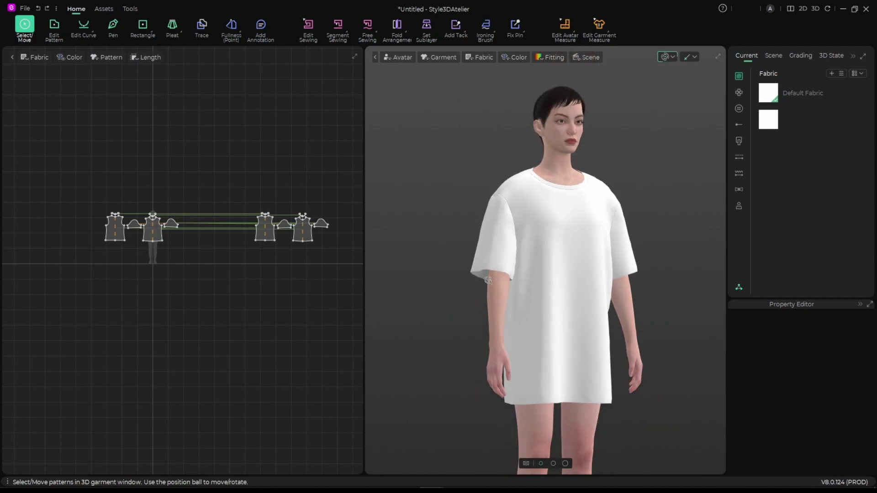
pyautogui.moveTo(550, 302); pyautogui.dragTo(525, 240, button='middle')
pyautogui.moveTo(576, 256); pyautogui.dragTo(552, 273, button='right')
pyautogui.scroll(-4, 551, 274)
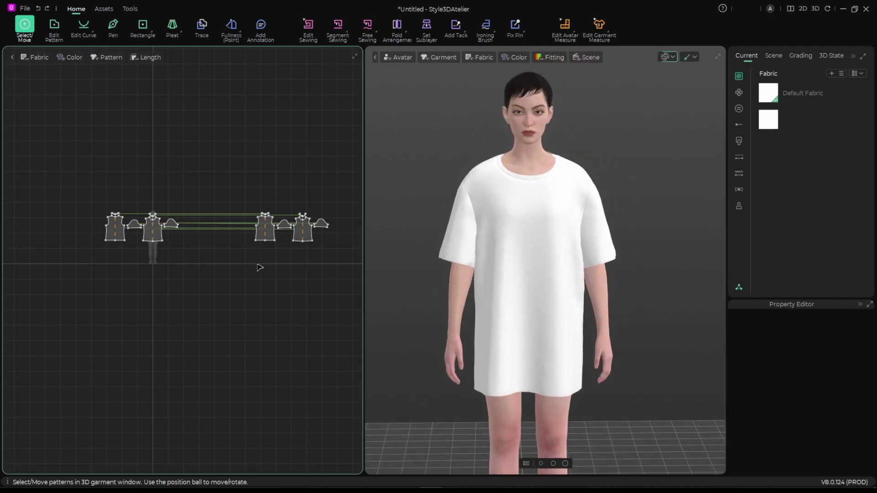
# Select all outer and lining pattern pieces and set their Particle Distance to 5.00 mm.
pyautogui.moveTo(352, 301); pyautogui.dragTo(352, 302)
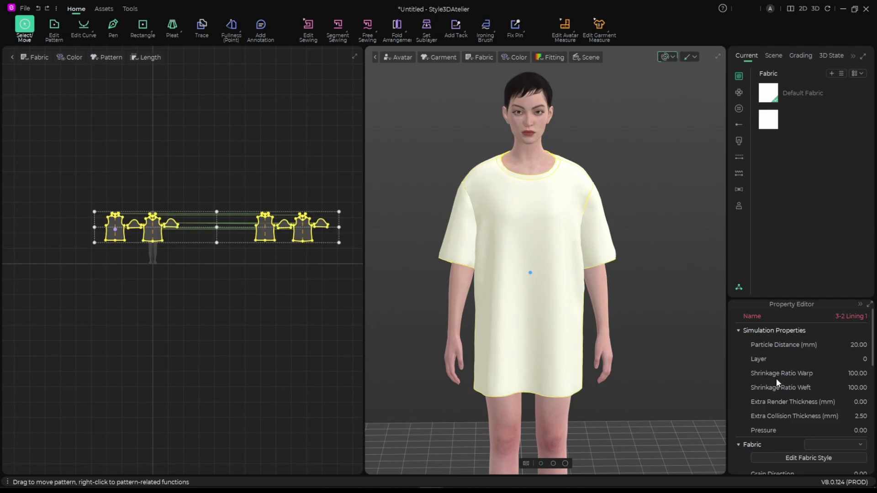
pyautogui.scroll(-4, 777, 379)
pyautogui.scroll(4, 777, 379)
pyautogui.click(856, 345)
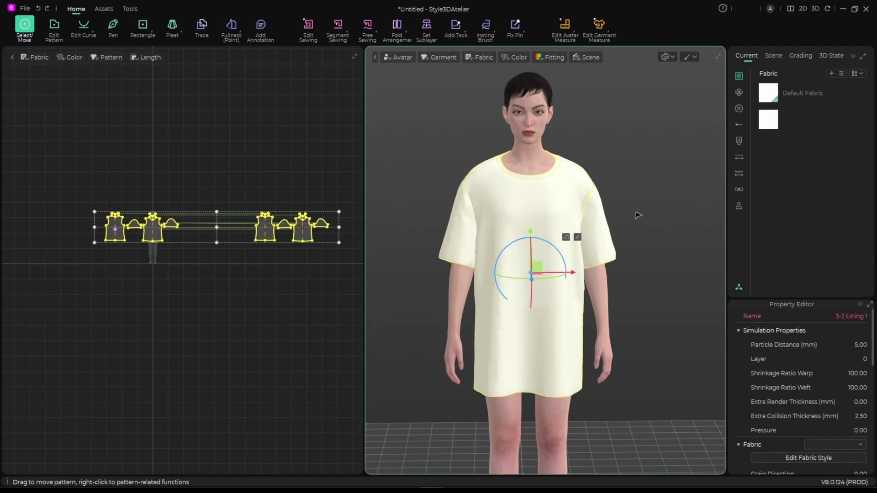
# Simulate the lined T-shirt with the finer mesh and examine its drape at the sleeve opening and from the front.
pyautogui.press('space')
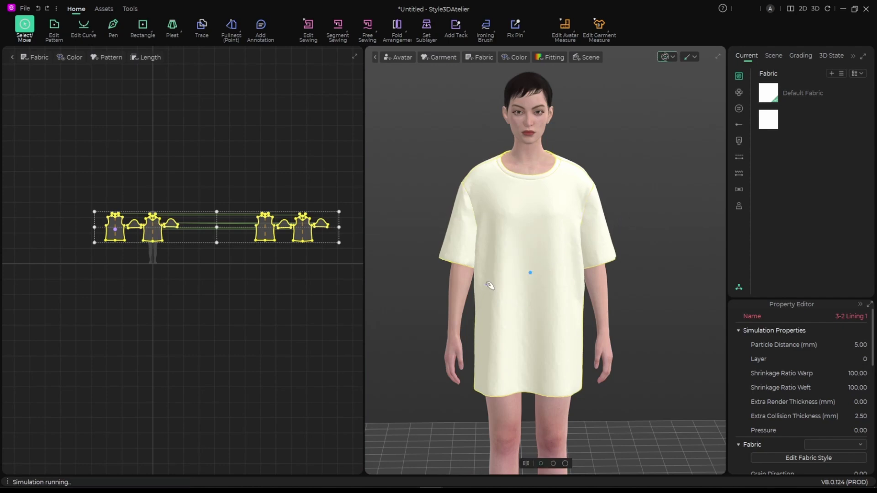
pyautogui.moveTo(482, 290); pyautogui.dragTo(507, 262, button='right')
pyautogui.scroll(5, 507, 262)
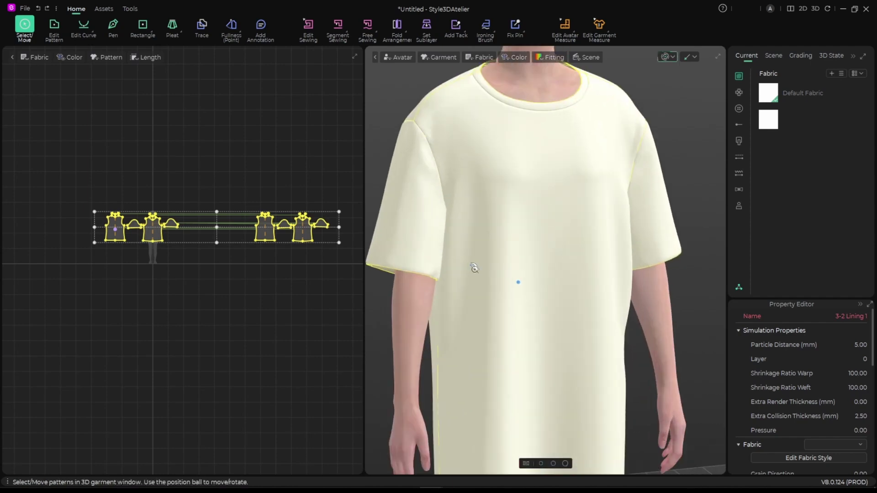
pyautogui.scroll(3, 474, 268)
pyautogui.moveTo(474, 267); pyautogui.dragTo(548, 266, button='middle')
pyautogui.moveTo(485, 261)
pyautogui.mouseDown(button='right')
pyautogui.moveTo(564, 249)
pyautogui.moveTo(482, 260)
pyautogui.mouseUp(button='right')
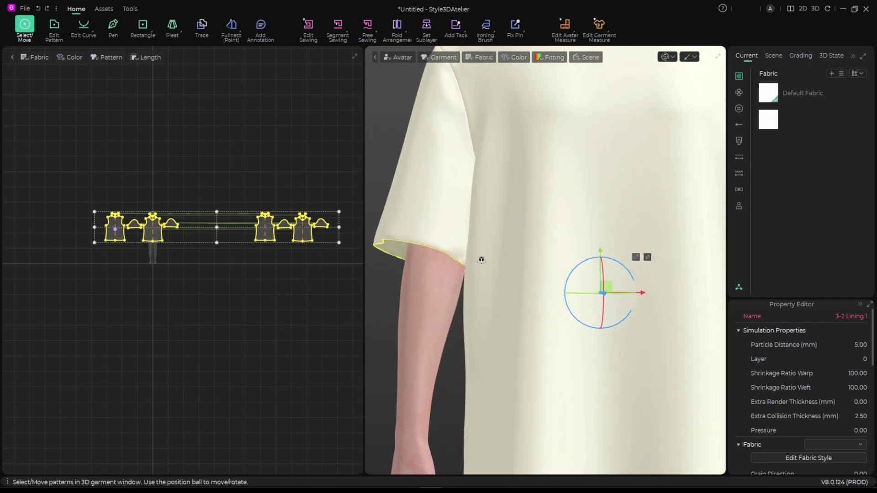
pyautogui.scroll(-4, 482, 260)
pyautogui.moveTo(522, 277); pyautogui.dragTo(465, 246, button='middle')
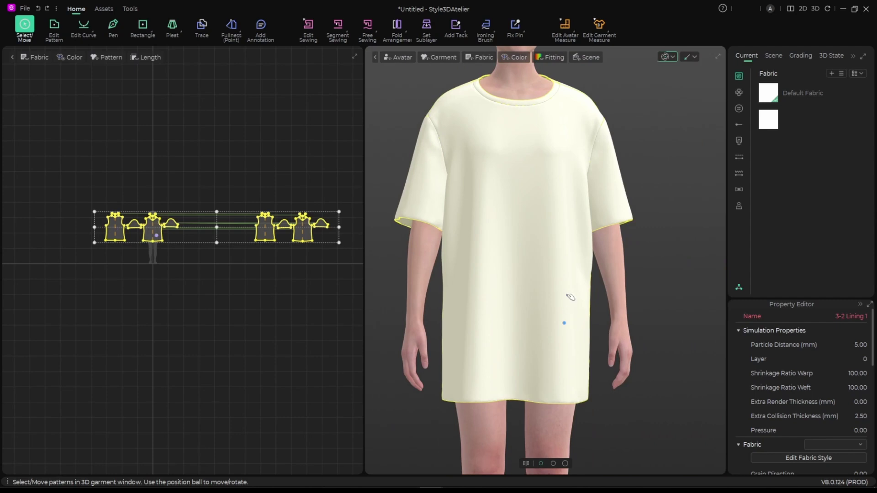
# Pull up the lower front fabric near the avatar's left hip during simulation and examine the folds from the side and front.
pyautogui.moveTo(571, 281)
pyautogui.mouseDown()
pyautogui.moveTo(570, 270)
pyautogui.moveTo(581, 343)
pyautogui.moveTo(574, 289)
pyautogui.mouseUp()
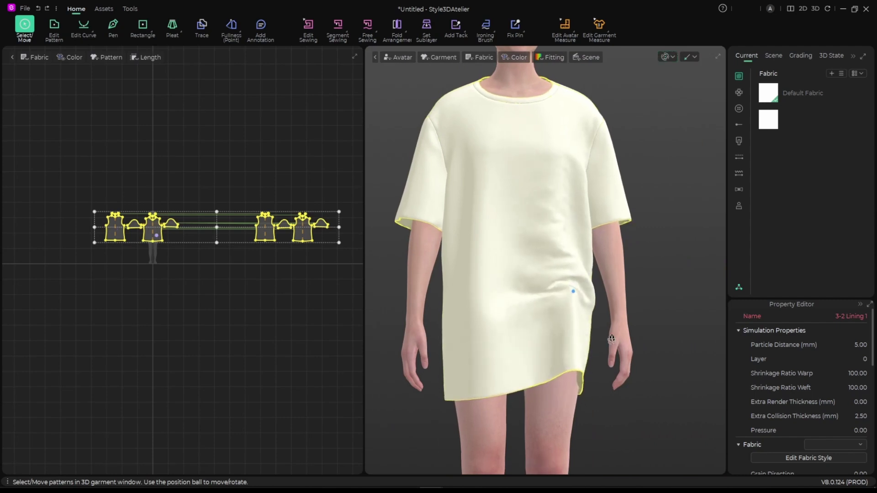
pyautogui.press('space')
pyautogui.moveTo(574, 290); pyautogui.dragTo(538, 315, button='right')
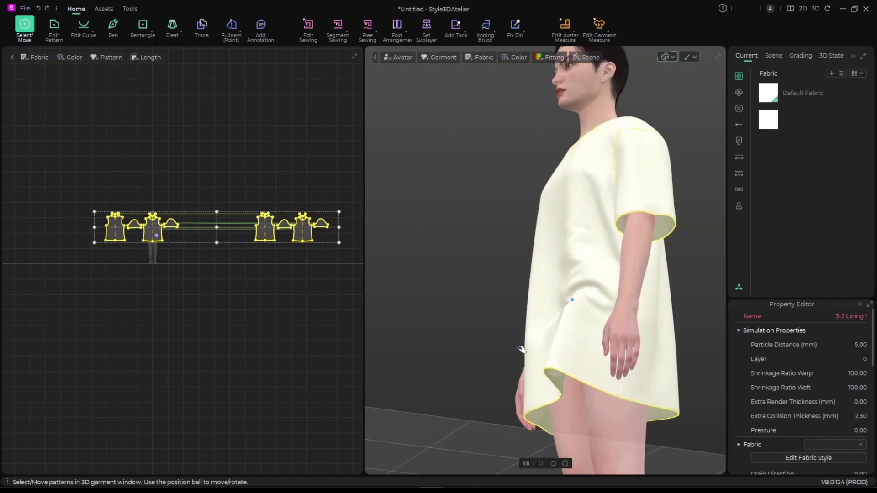
pyautogui.moveTo(505, 358); pyautogui.dragTo(545, 337, button='right')
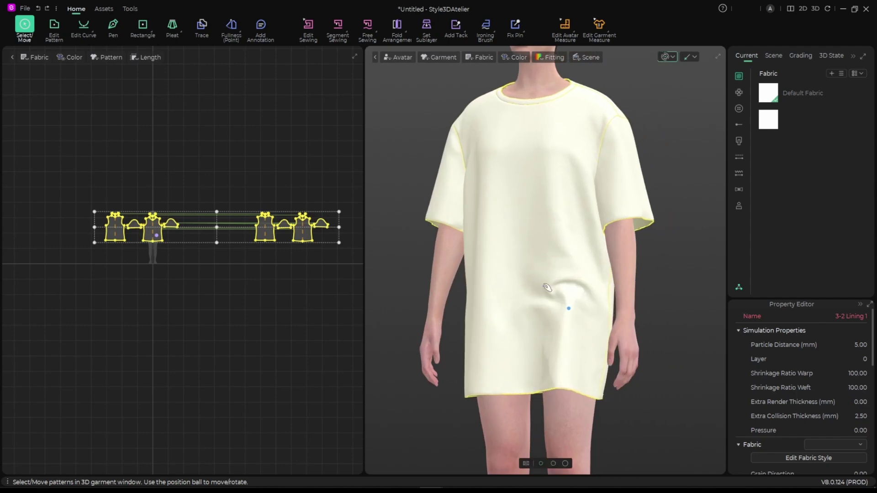
pyautogui.moveTo(546, 287); pyautogui.dragTo(525, 294, button='right')
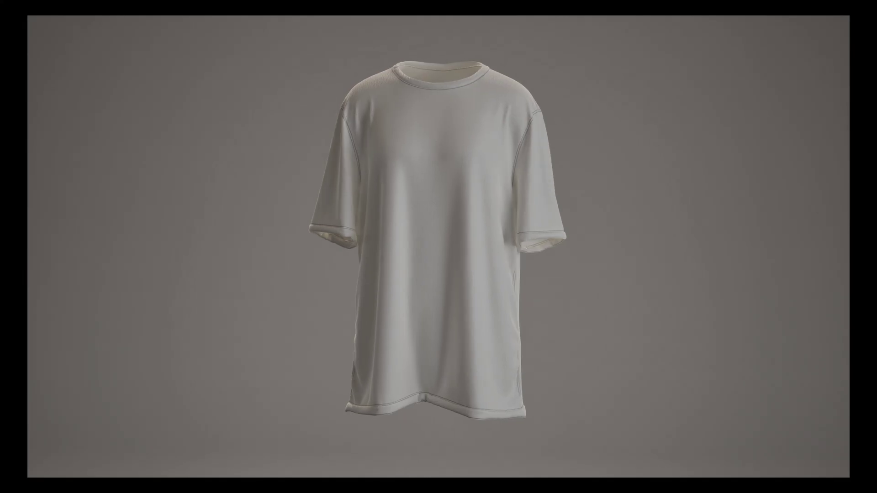